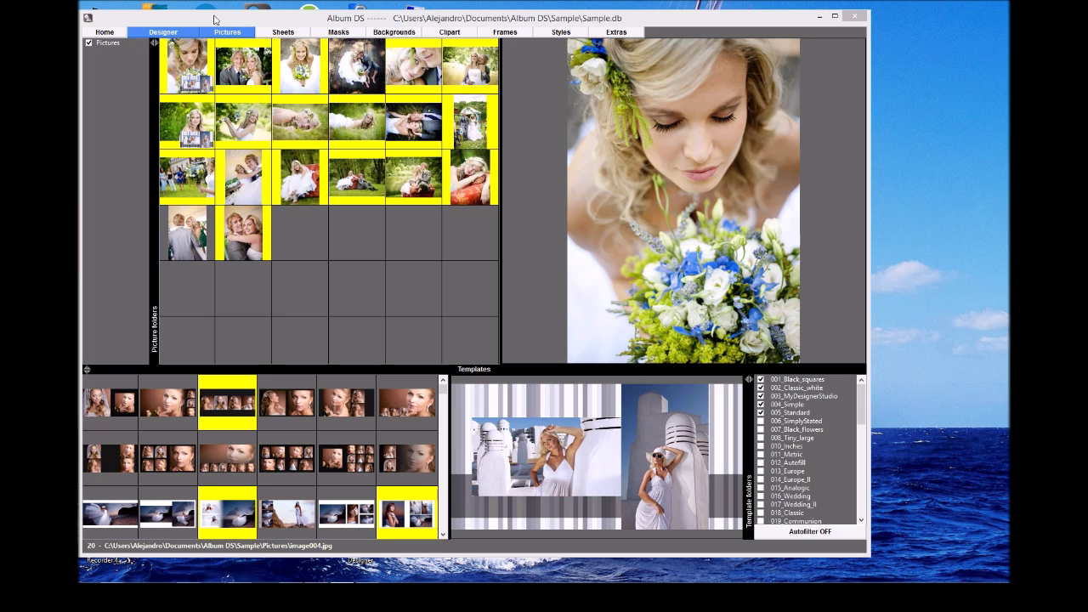
Step: Nudge the main window into place and switch to the album design tools
left_click_drag(216, 20, 222, 16)
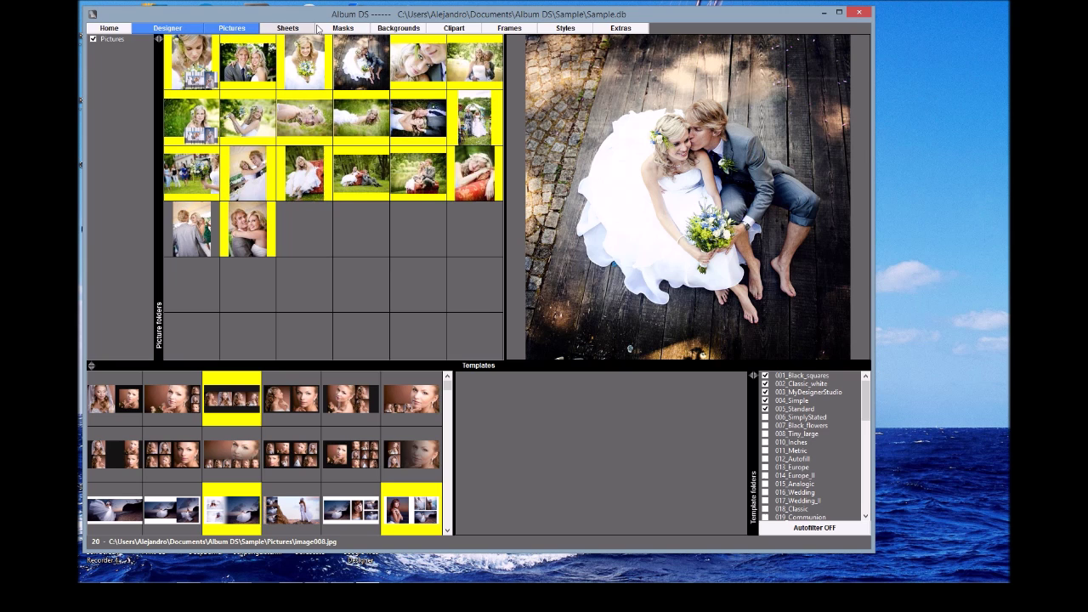
key("Right")
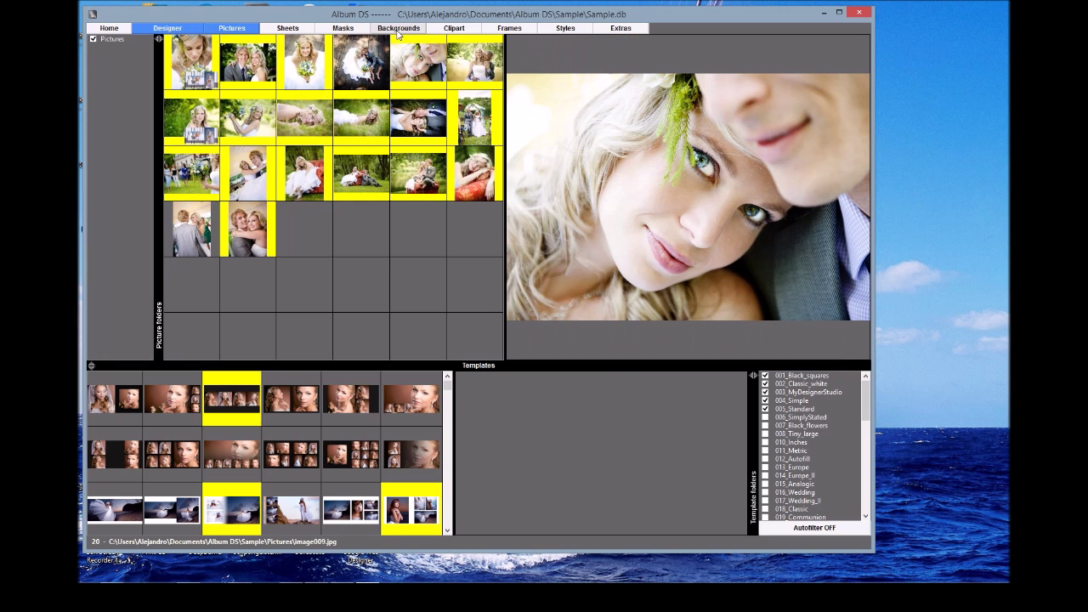
left_click(176, 31)
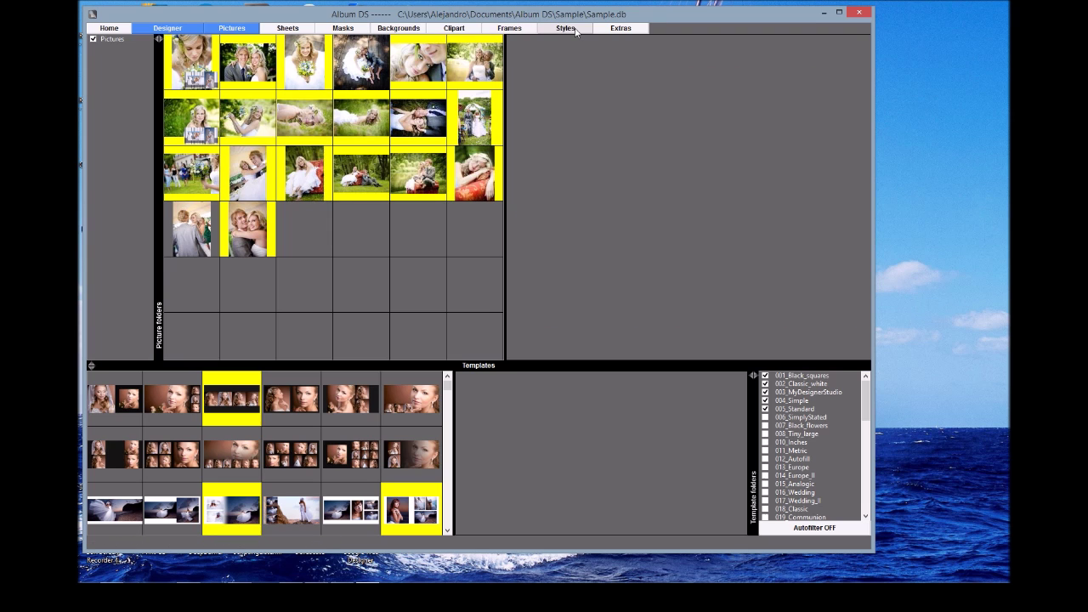
Step: Open the photo effects panel, move it aside, close it, and go to the Home commands
left_click(621, 28)
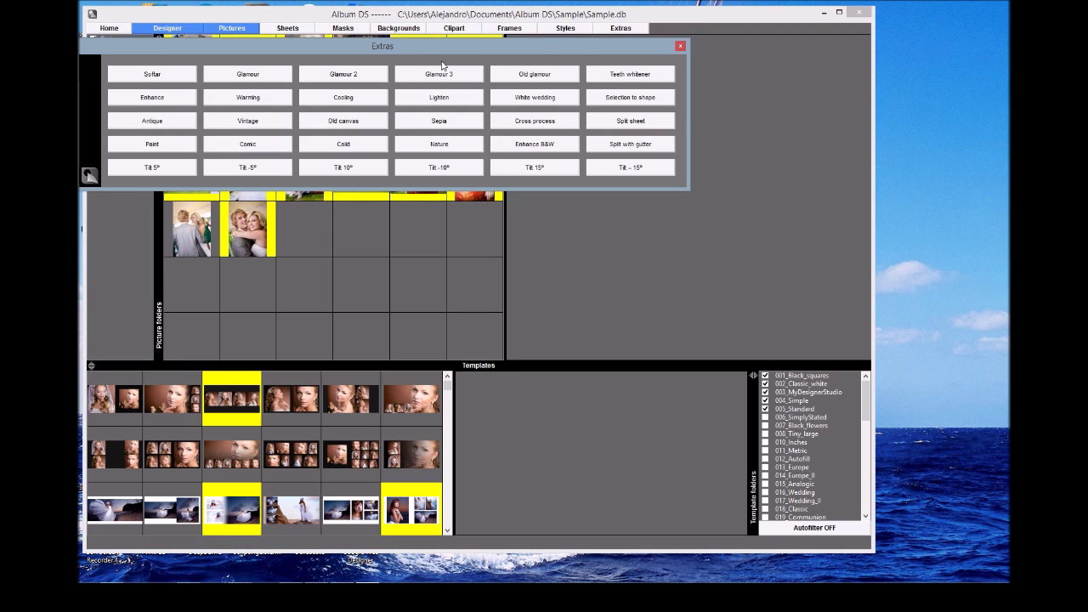
left_click_drag(422, 46, 576, 125)
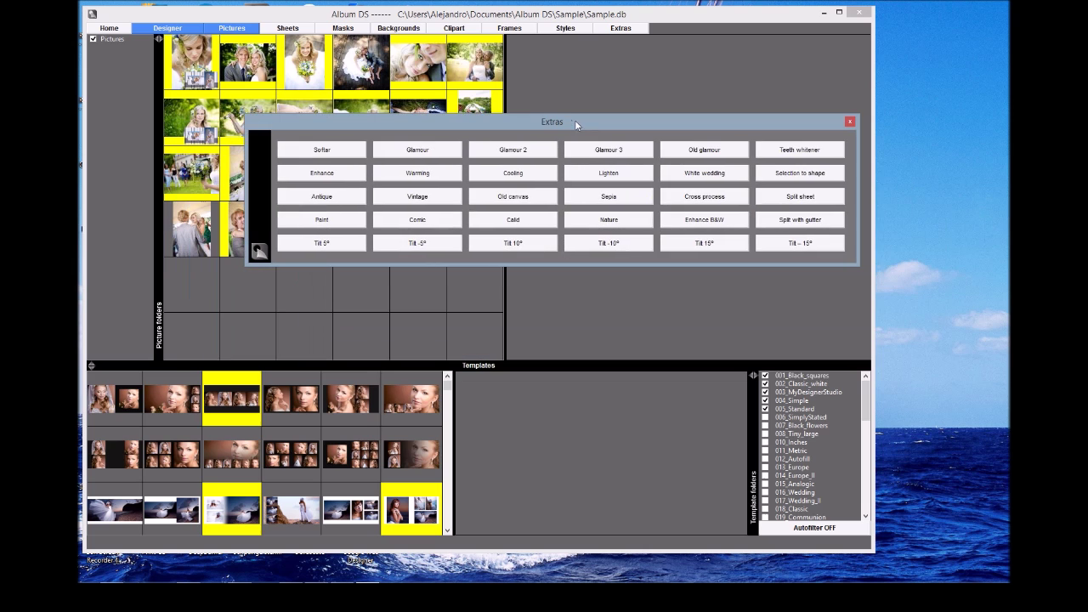
left_click(849, 122)
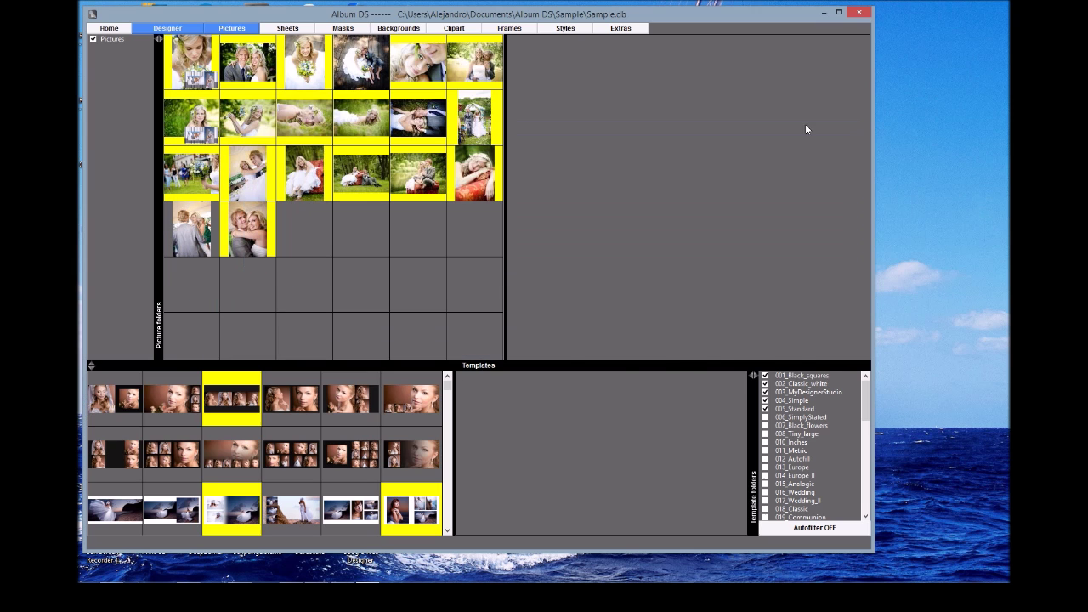
left_click(106, 30)
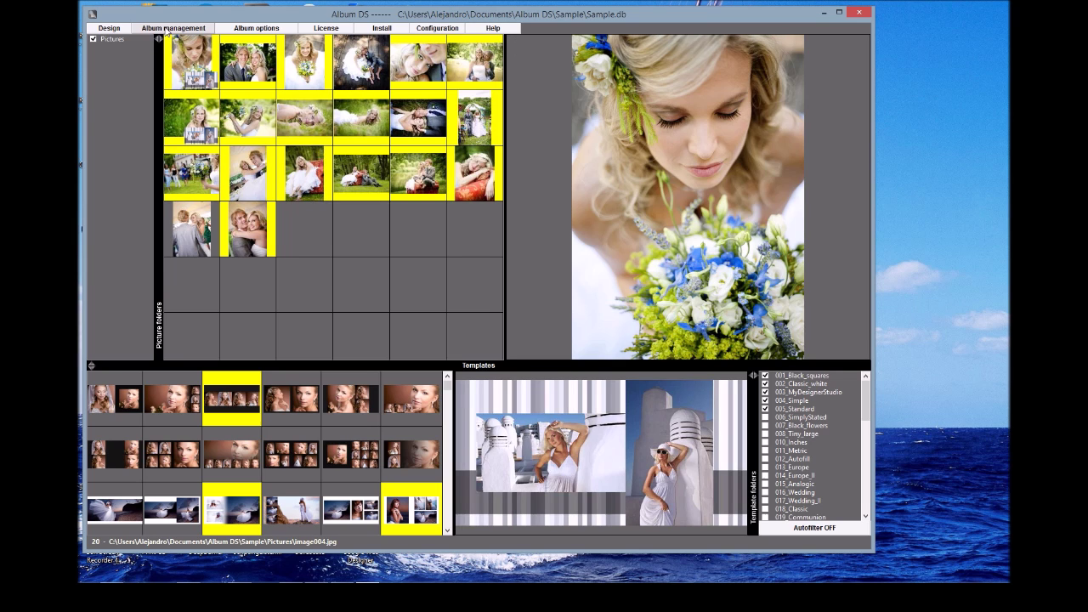
left_click(168, 32)
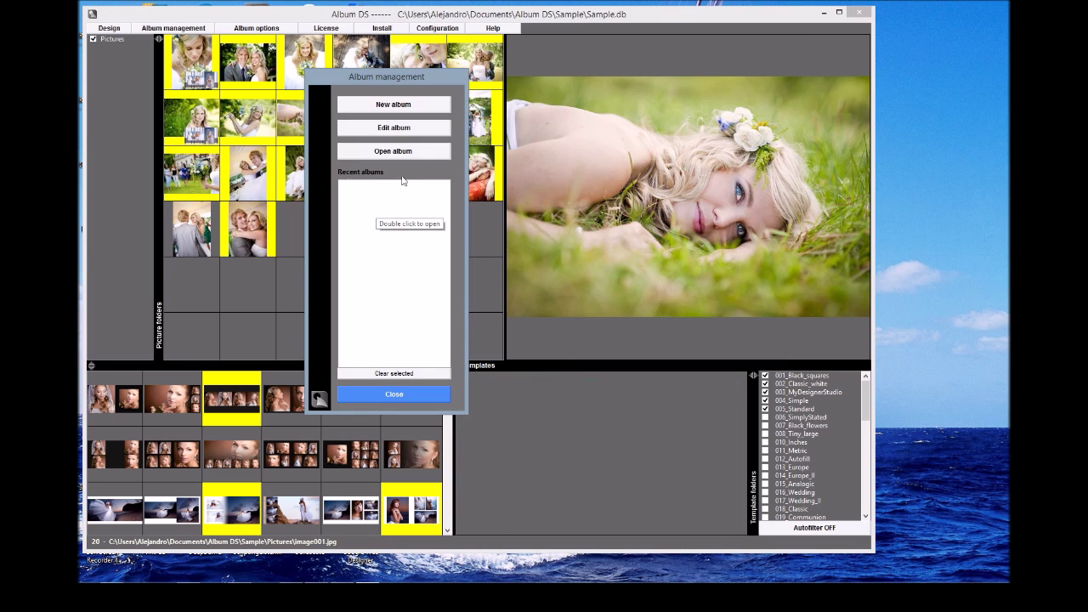
left_click(399, 128)
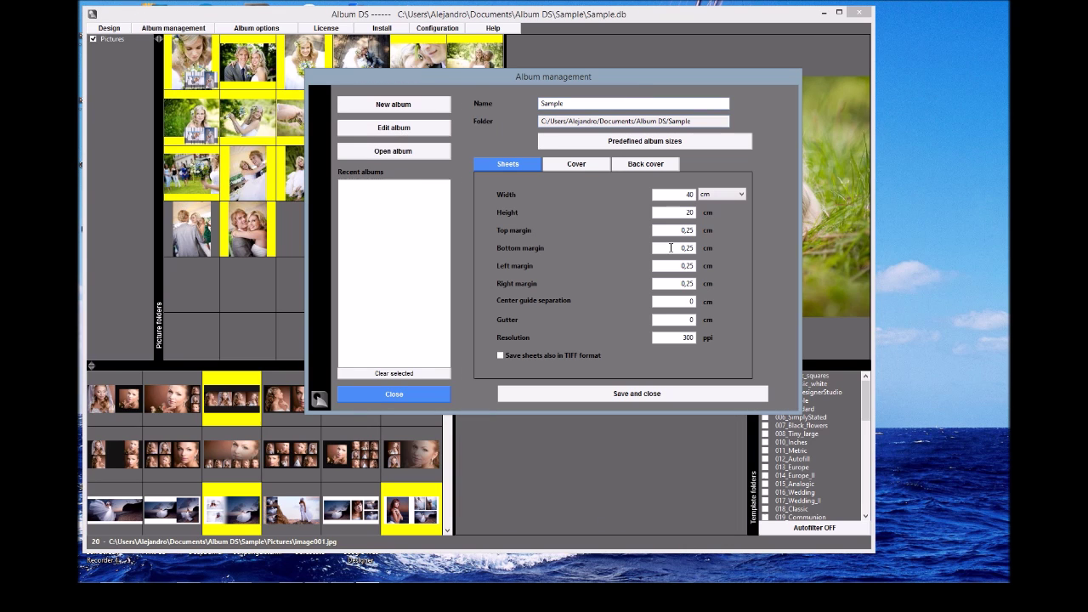
left_click(581, 166)
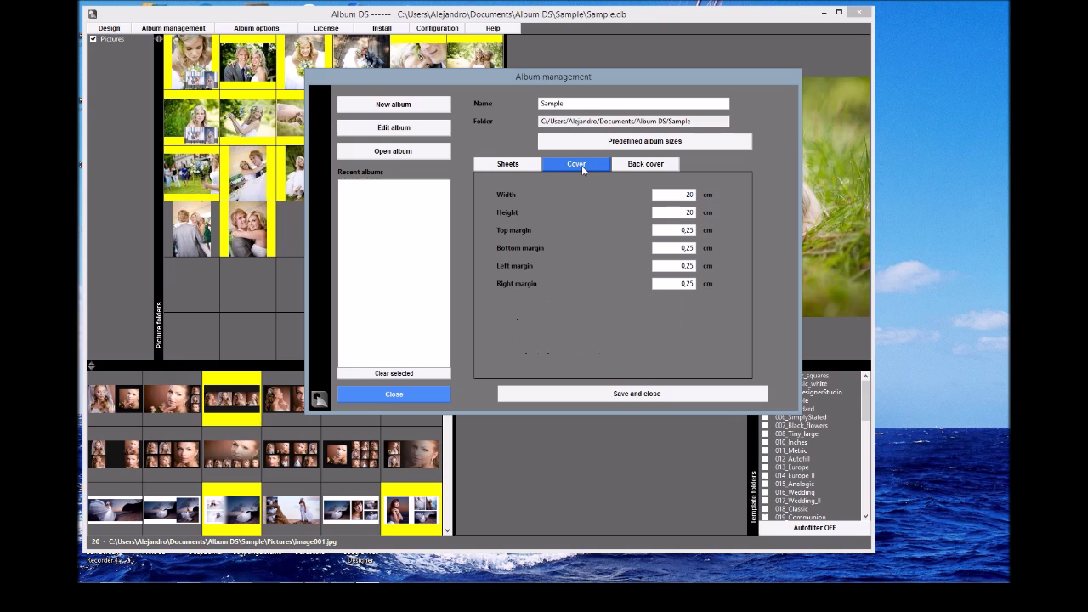
left_click(650, 165)
left_click(506, 166)
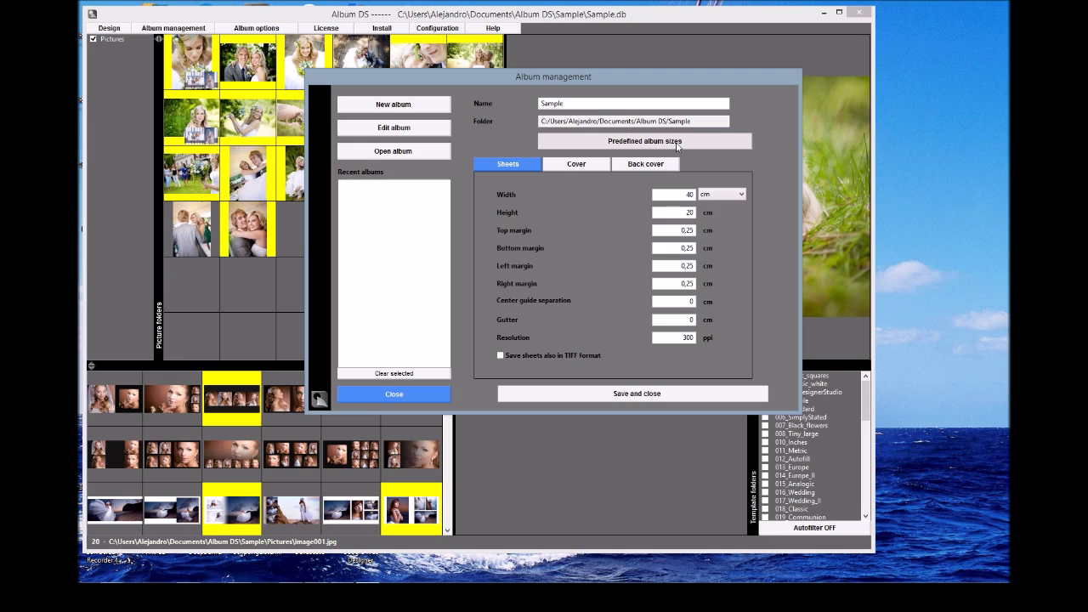
left_click(391, 106)
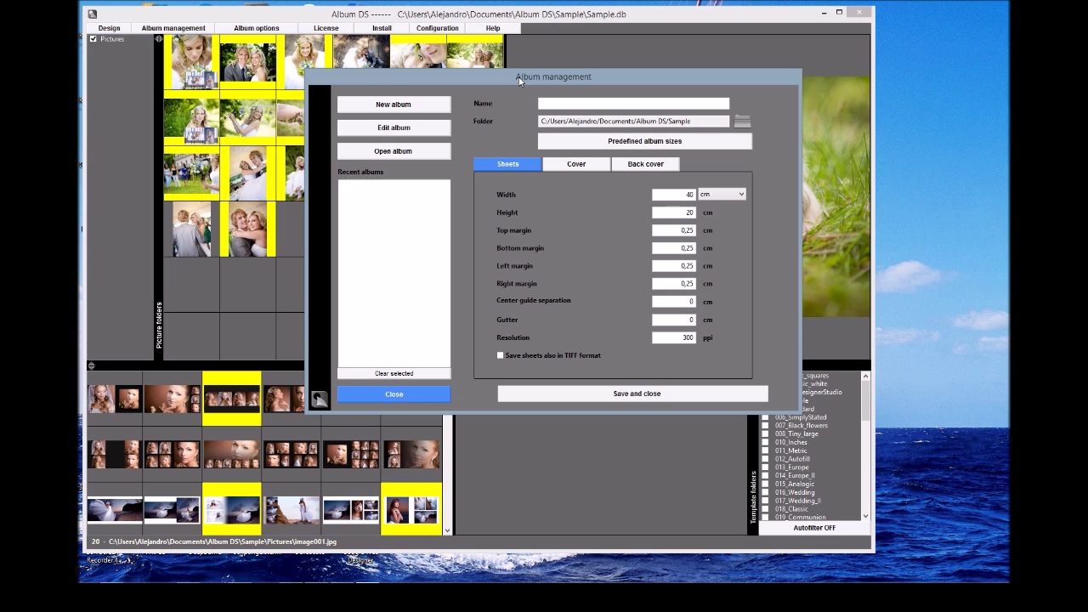
left_click(401, 395)
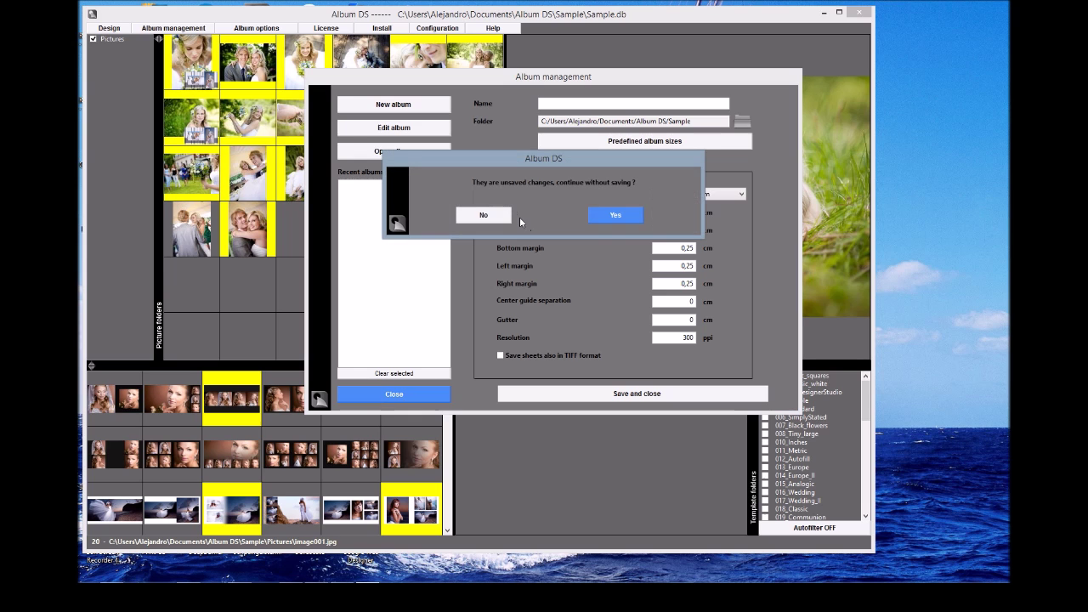
left_click(618, 214)
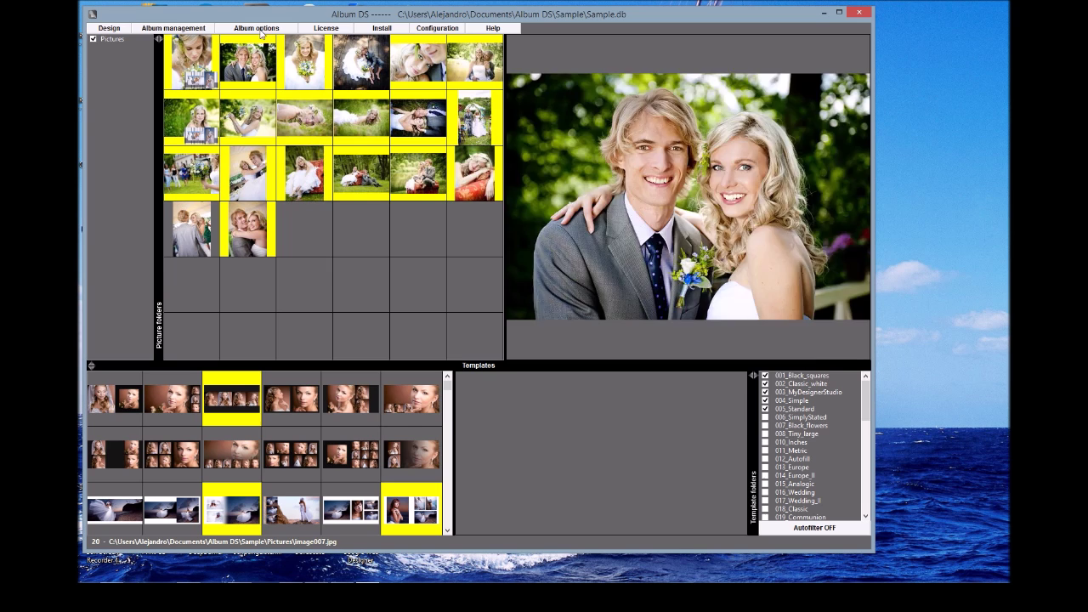
Step: Open Album options and start a whole-album resize, then cancel it, keeping sheets at 40 × 20 cm, 300 ppi
left_click(257, 28)
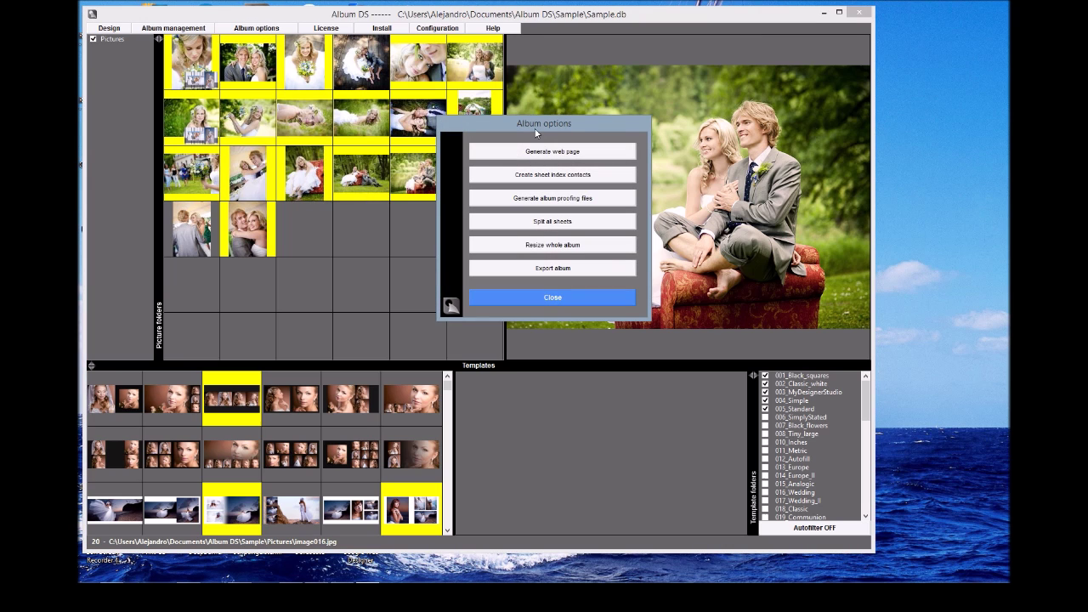
left_click_drag(537, 122, 488, 124)
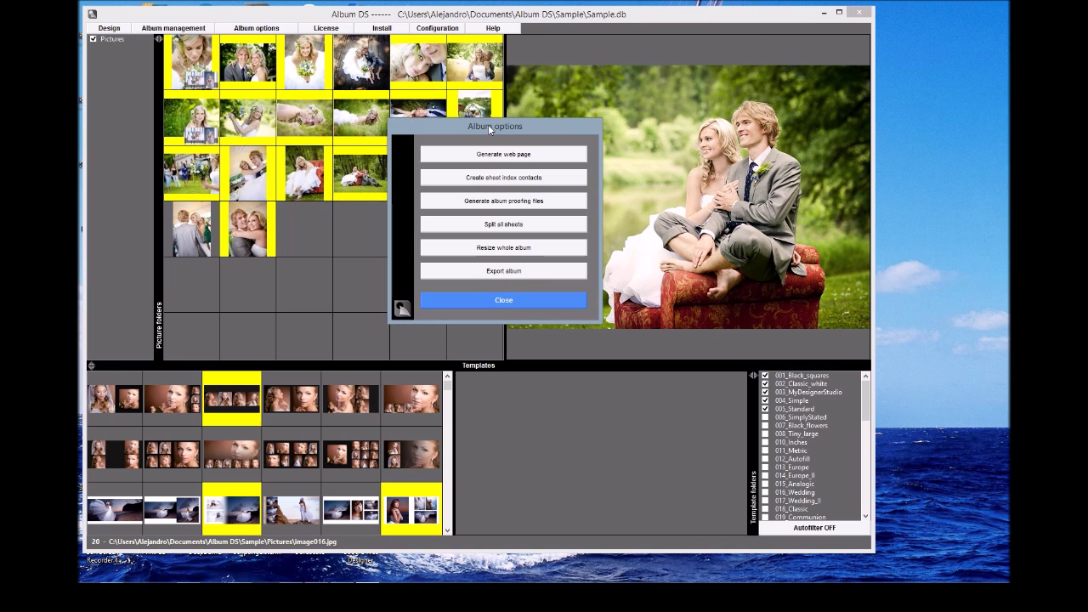
left_click(505, 248)
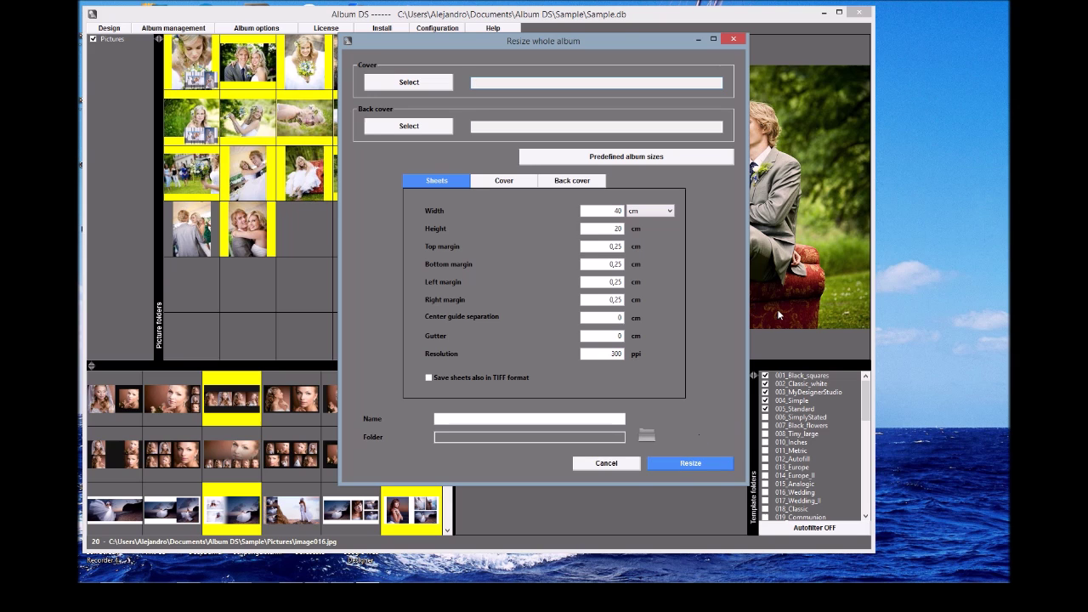
double_click(617, 210)
key("BackSpace")
left_click(607, 464)
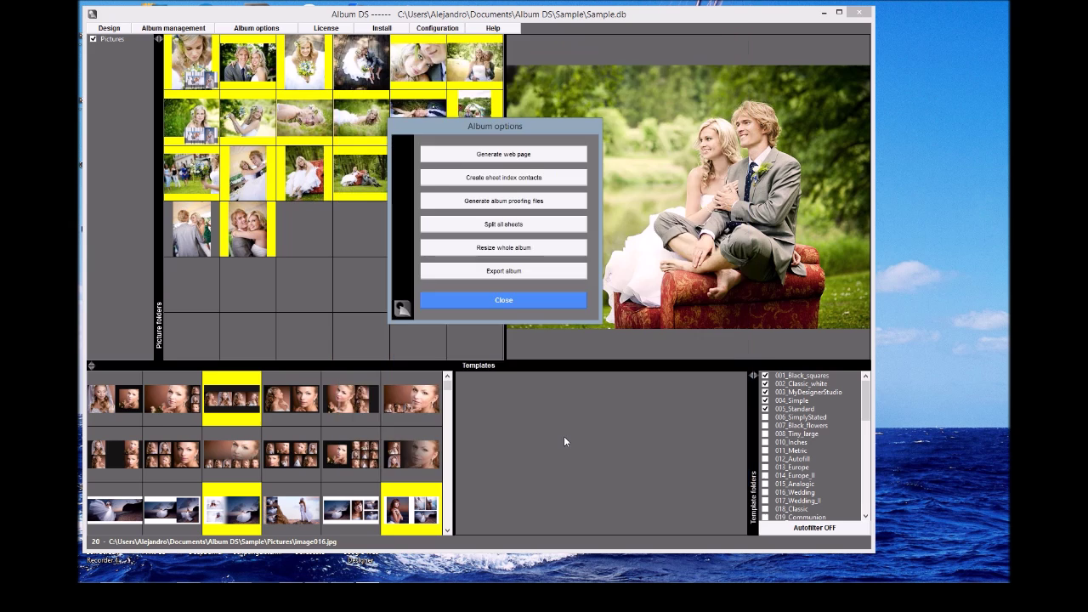
Step: Close Album options, browse the add-ons list, select 123_2014_USA_Calendars, then close the list
left_click(503, 300)
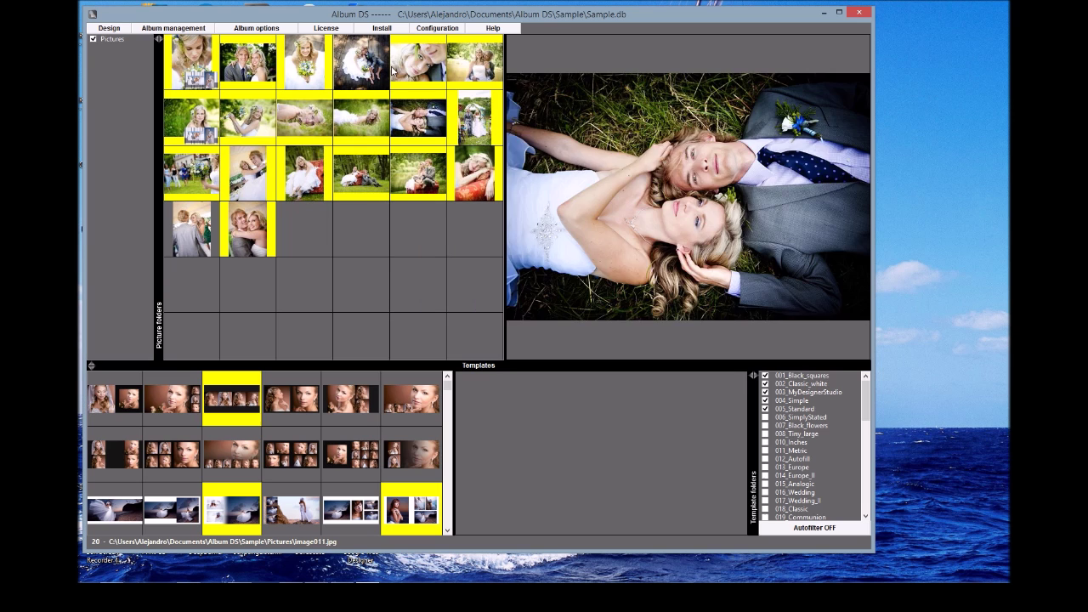
left_click(387, 33)
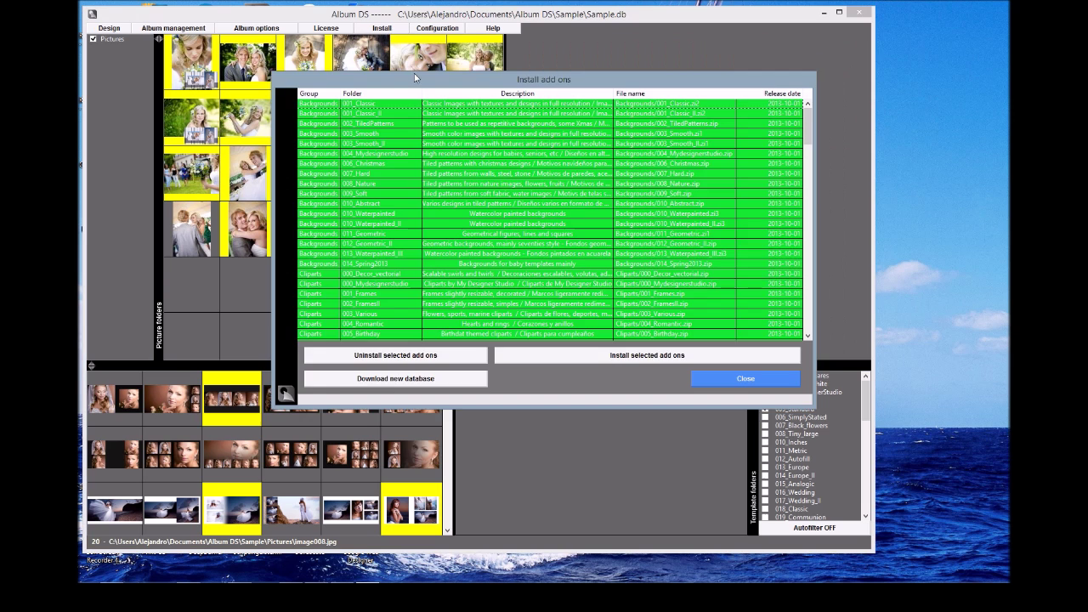
left_click_drag(808, 119, 808, 203)
left_click(486, 143)
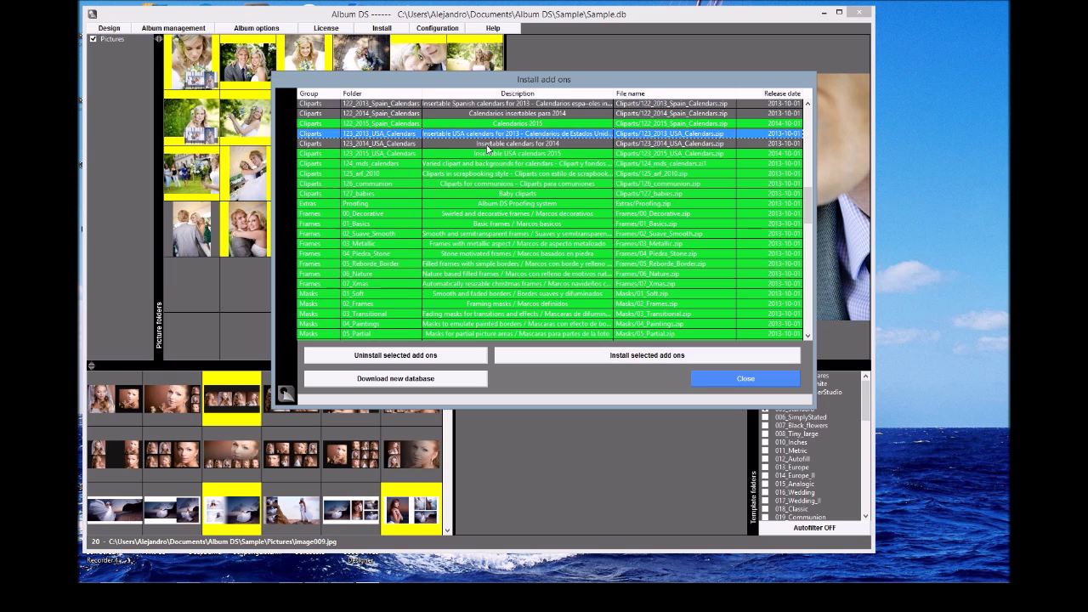
left_click(767, 380)
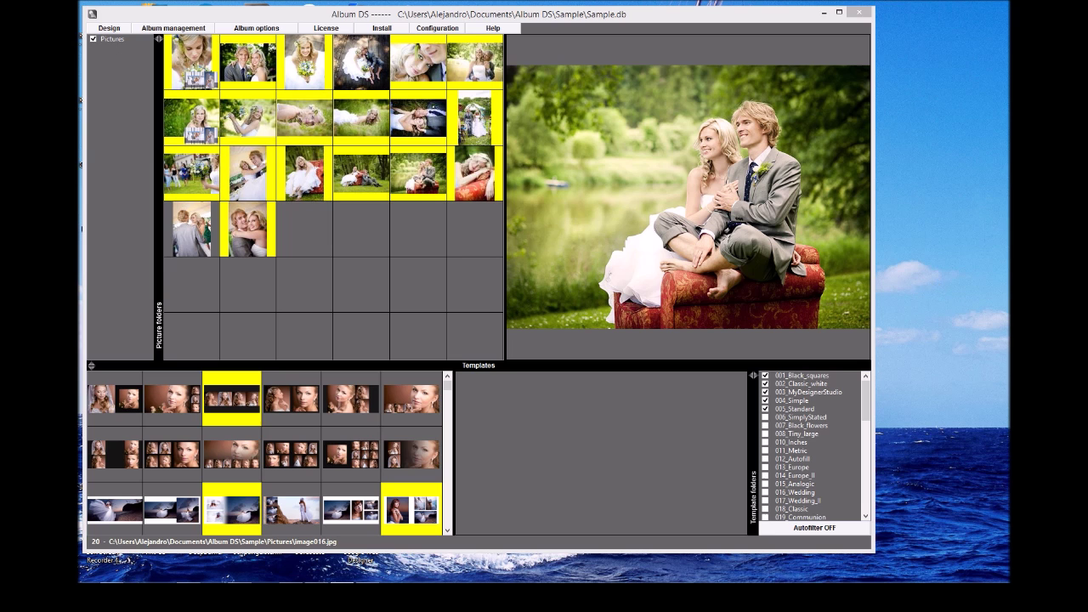
Step: Drag the first five Rocas y mar photos from Explorer into the Album DS picture grid
left_click(579, 391)
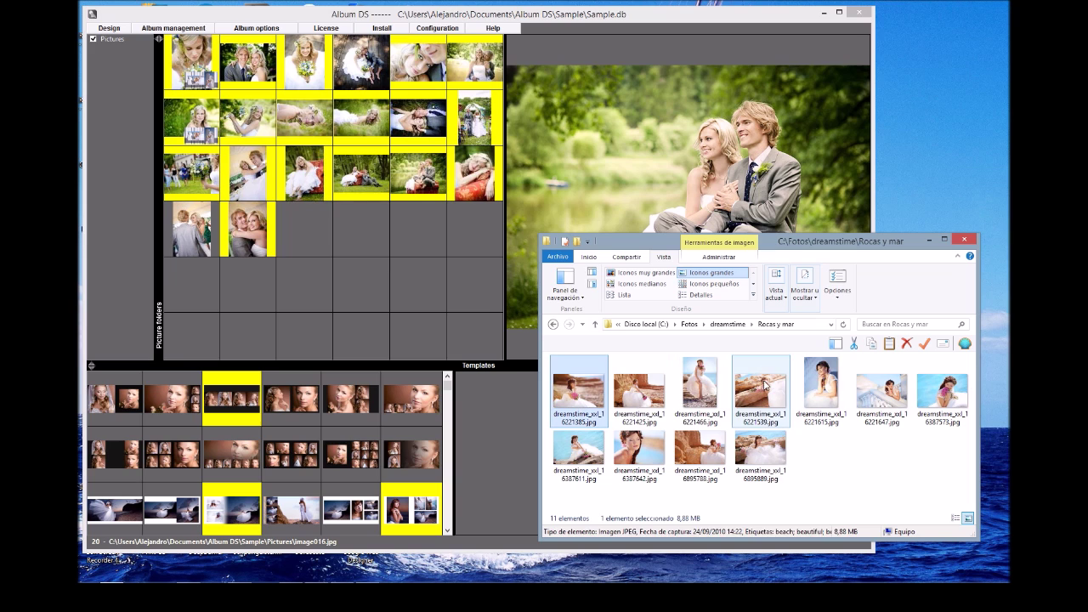
left_click(821, 391, "shift")
left_click_drag(821, 386, 365, 271)
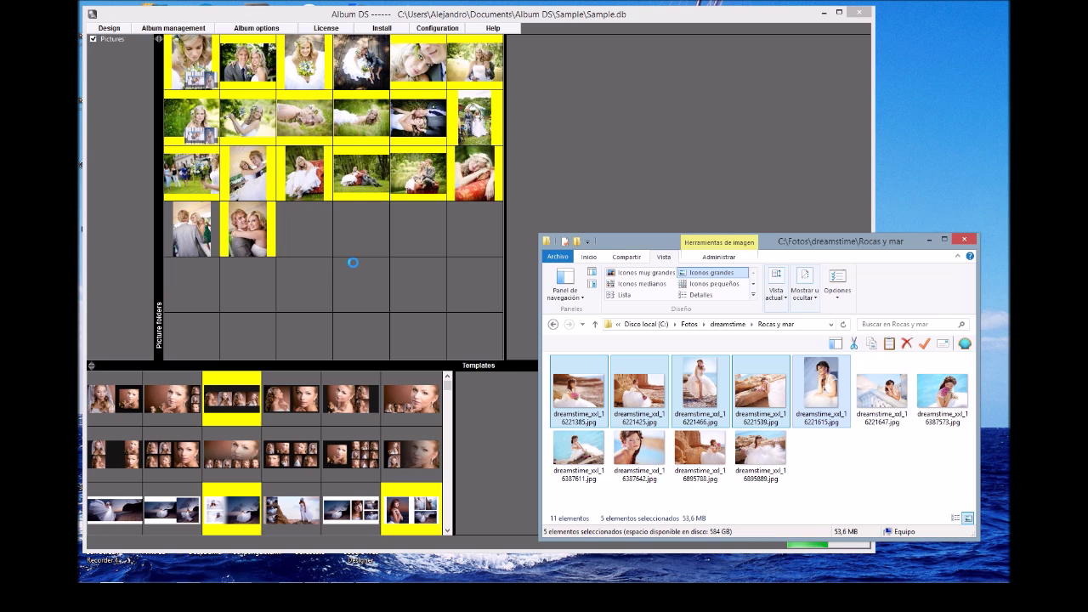
left_click_drag(603, 247, 998, 264)
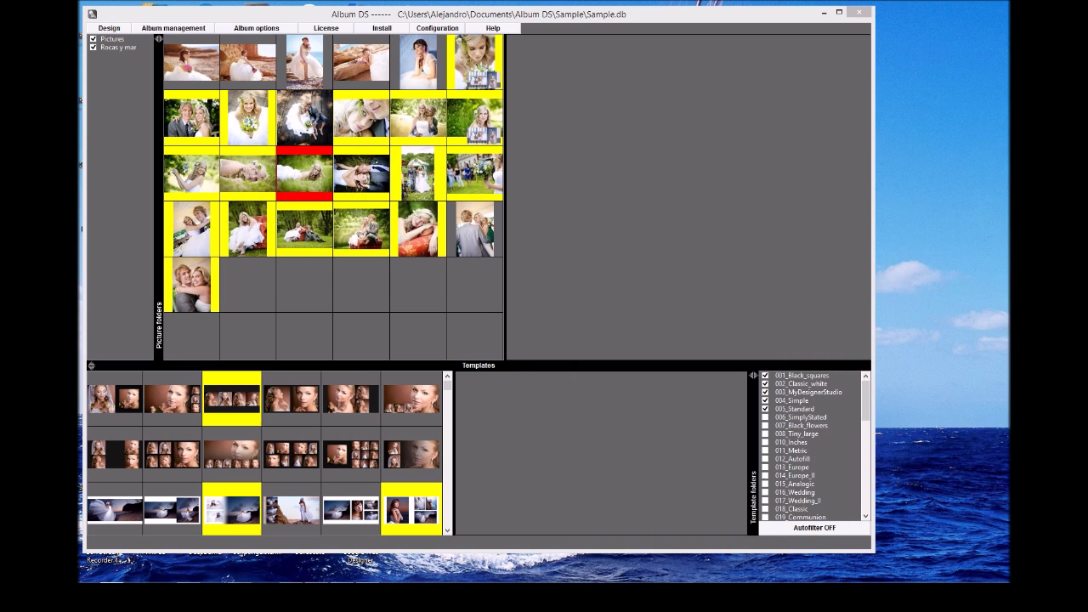
Step: Toggle the Pictures and Rocas y mar folders off and back on, then collapse the folders panel
left_click(94, 39)
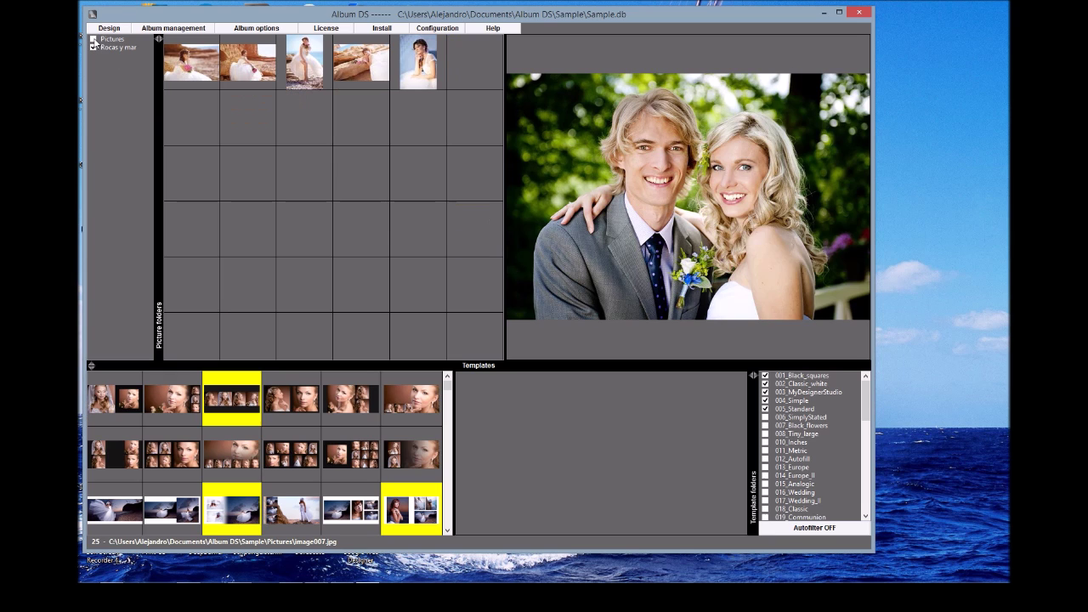
left_click(93, 48)
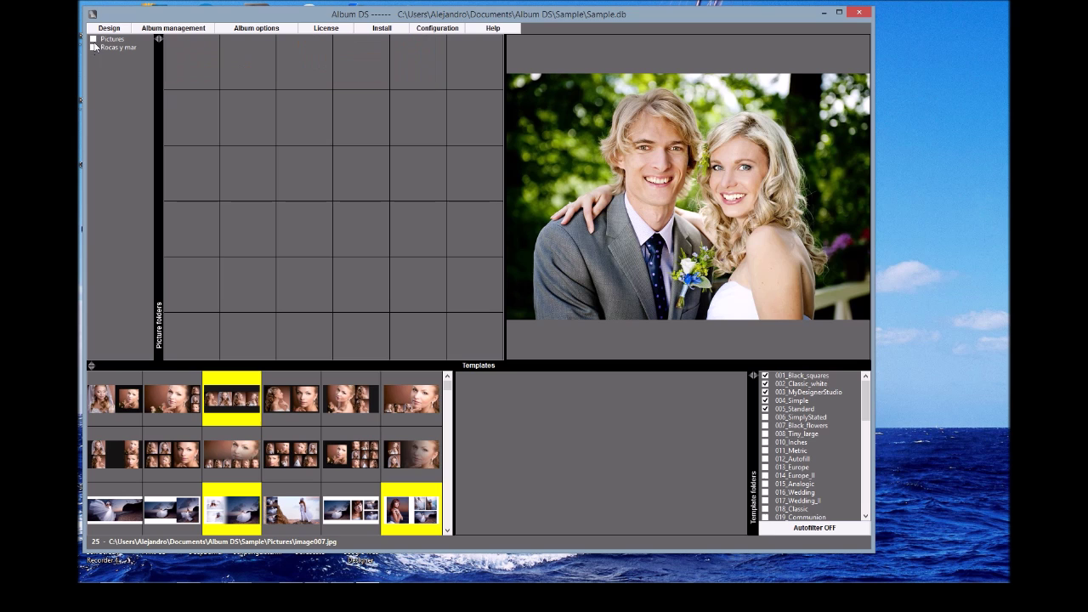
left_click(93, 47)
left_click(94, 48)
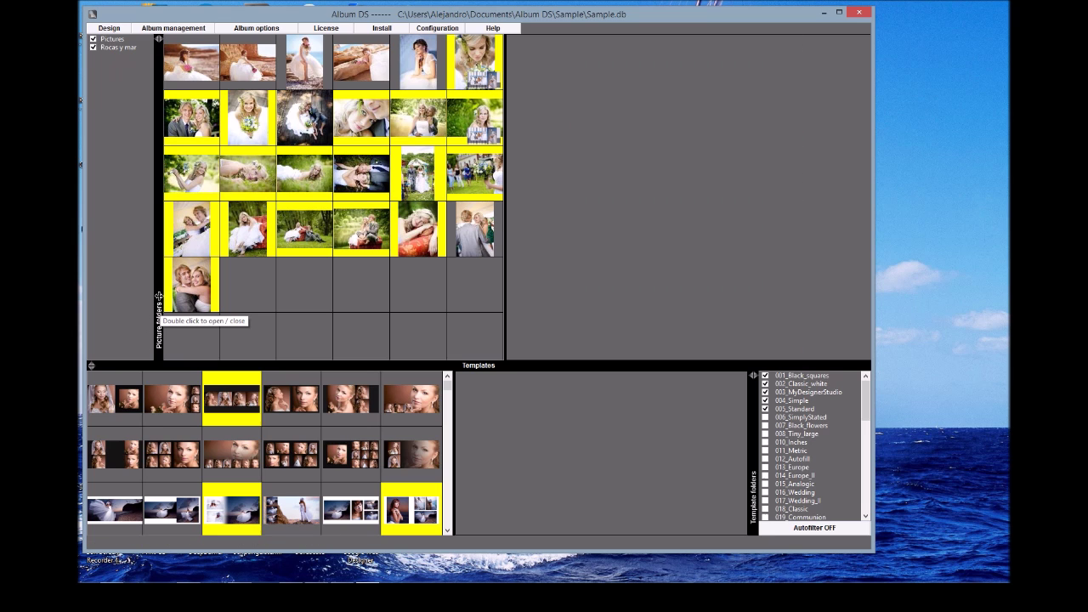
double_click(158, 295)
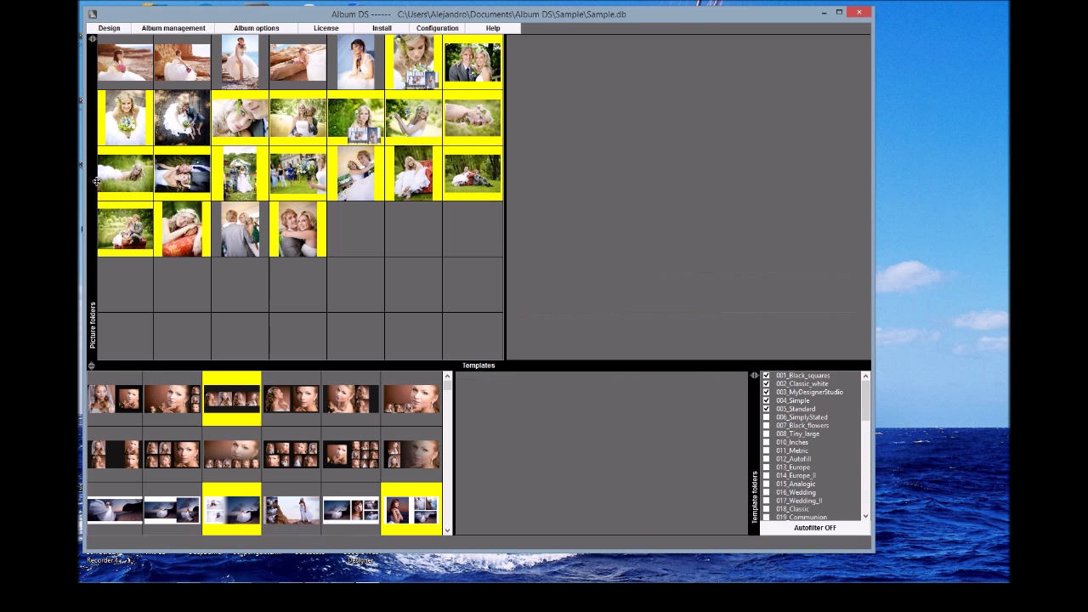
Step: Open the Designer's Masks library showing the 04_Paintings brush-edged masks
mouse_move(95, 182)
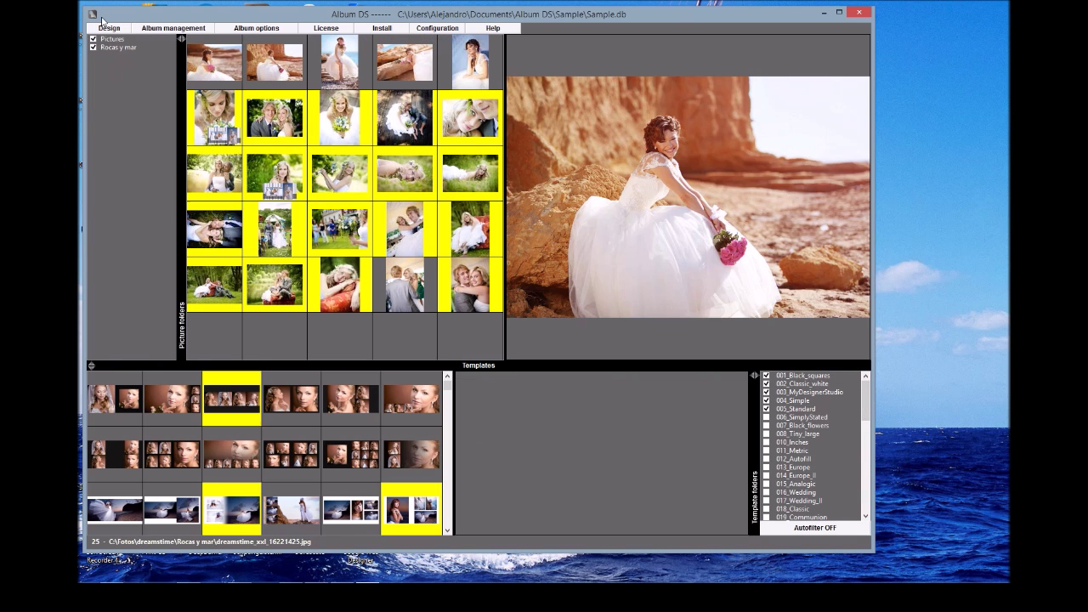
left_click(128, 27)
left_click(362, 30)
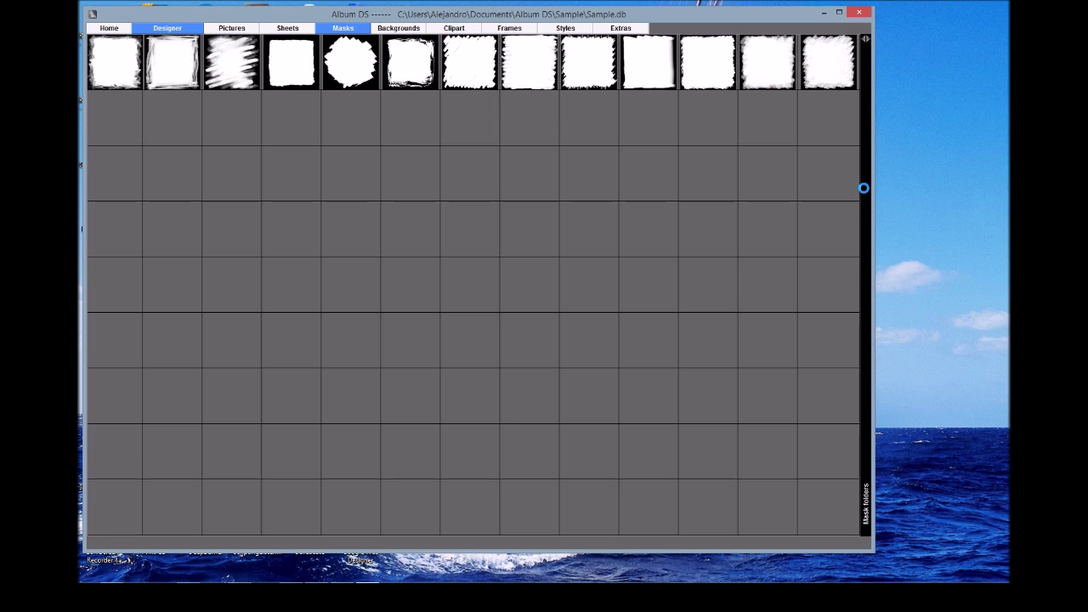
Step: Check the mask folder's Check all/Uncheck all menu, then go back to the Designer's wedding Pictures view
mouse_move(864, 189)
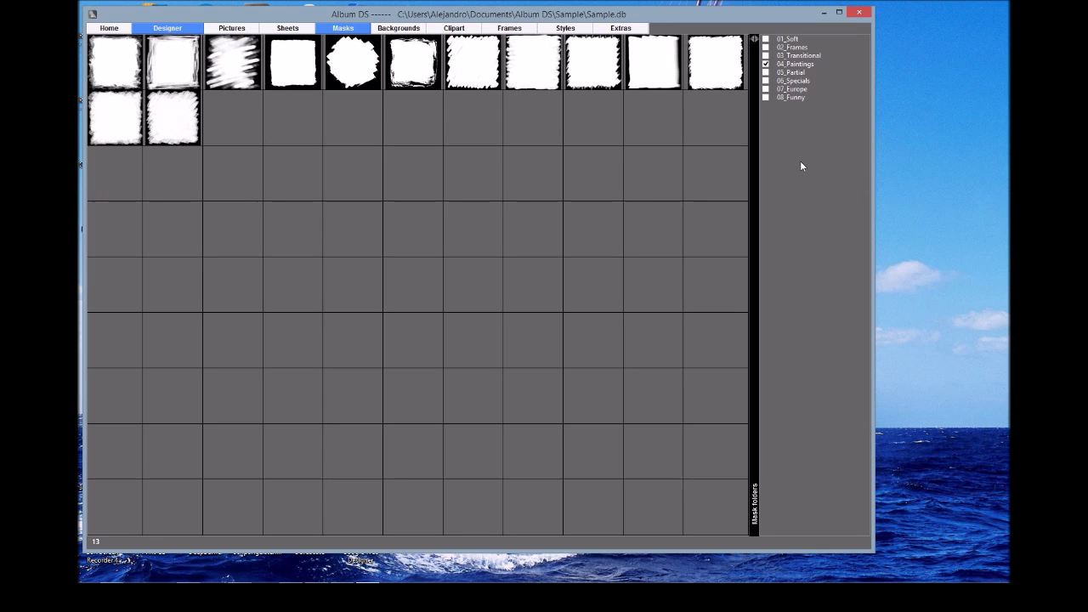
right_click(797, 73)
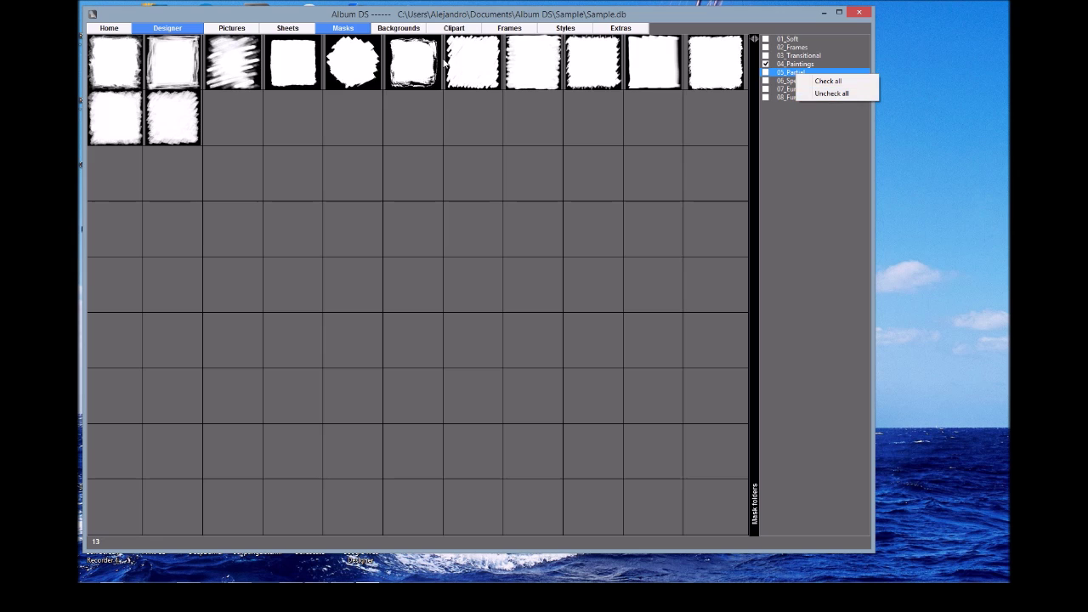
left_click(109, 30)
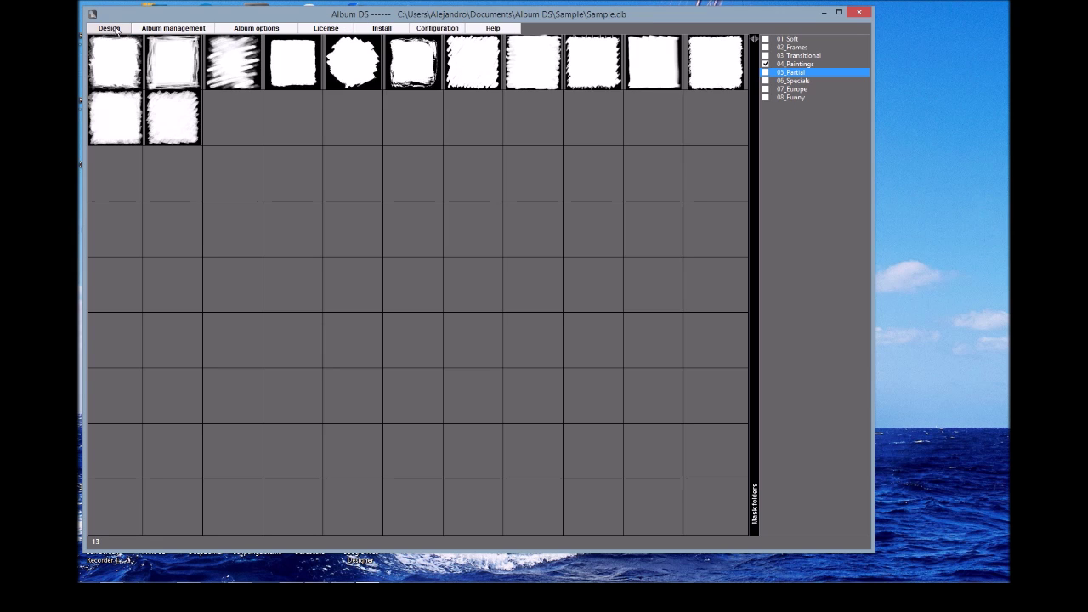
left_click(111, 31)
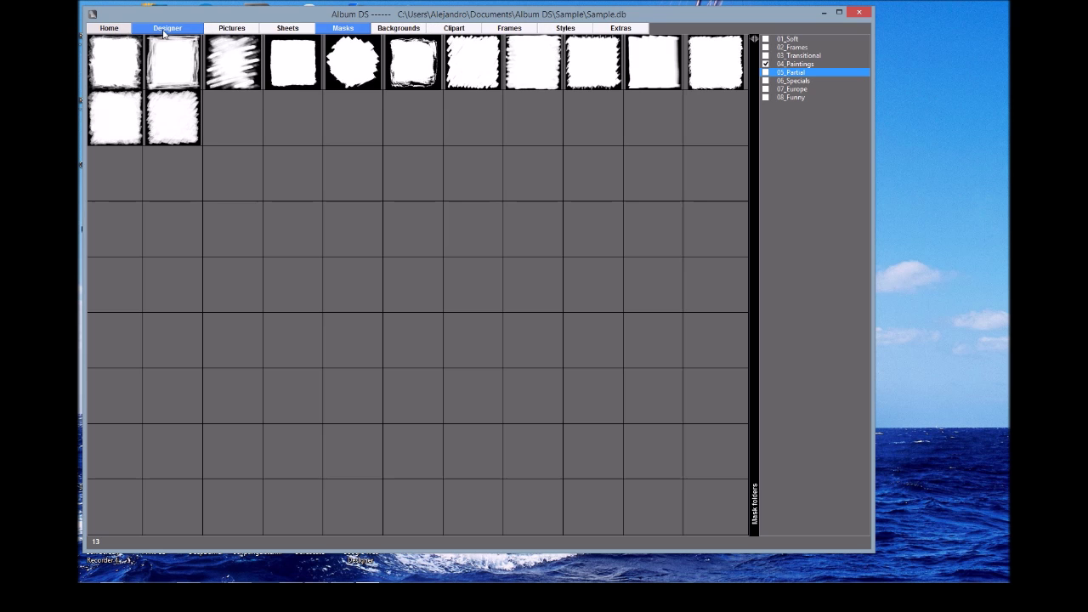
left_click(231, 31)
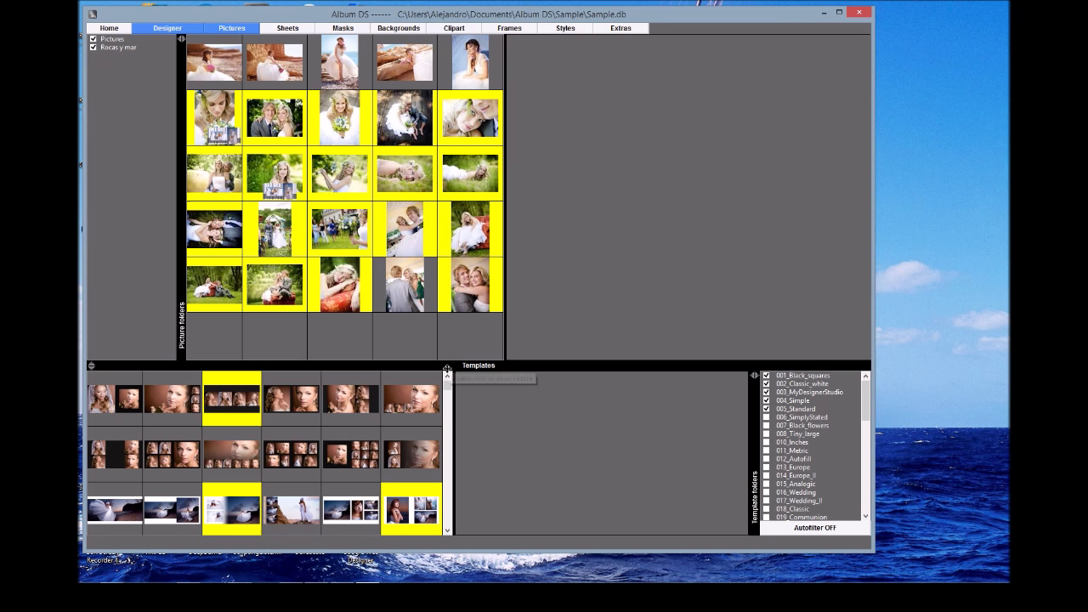
Step: Collapse the Templates pane below the wedding photos and reopen it with auto-filtered templates
left_click_drag(455, 363, 473, 323)
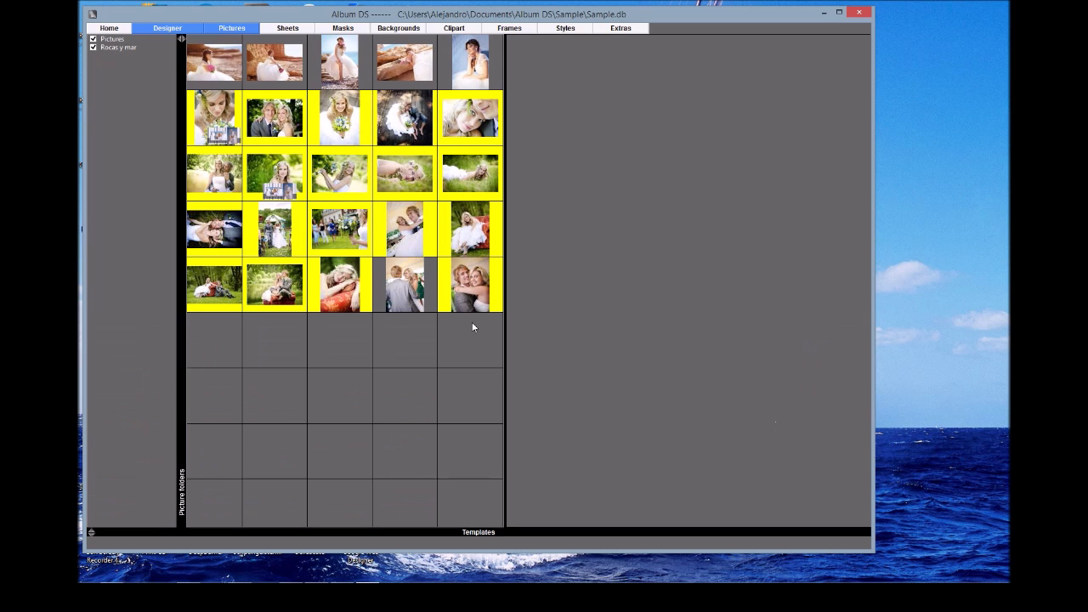
double_click(481, 532)
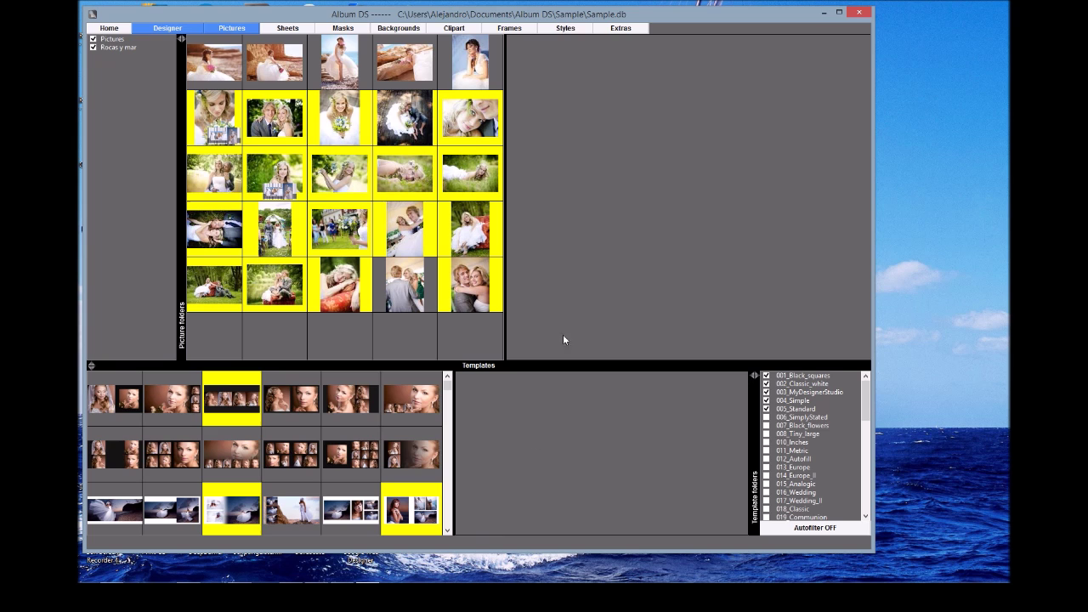
mouse_move(411, 264)
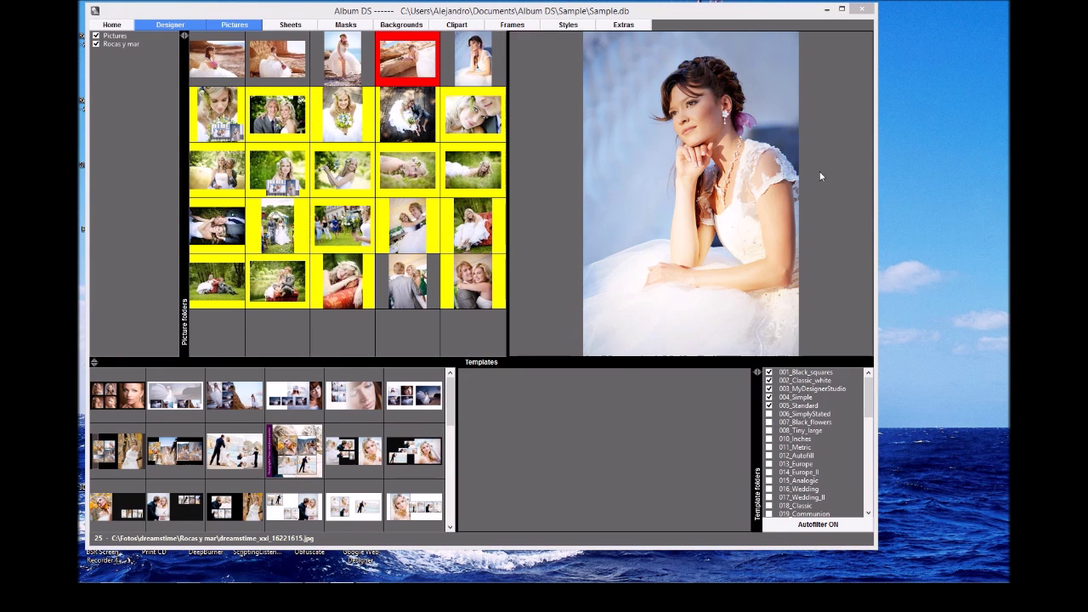
Step: Open the Album DS Designer on a blank two-page spread with mask and background libraries beside it
left_click(171, 25)
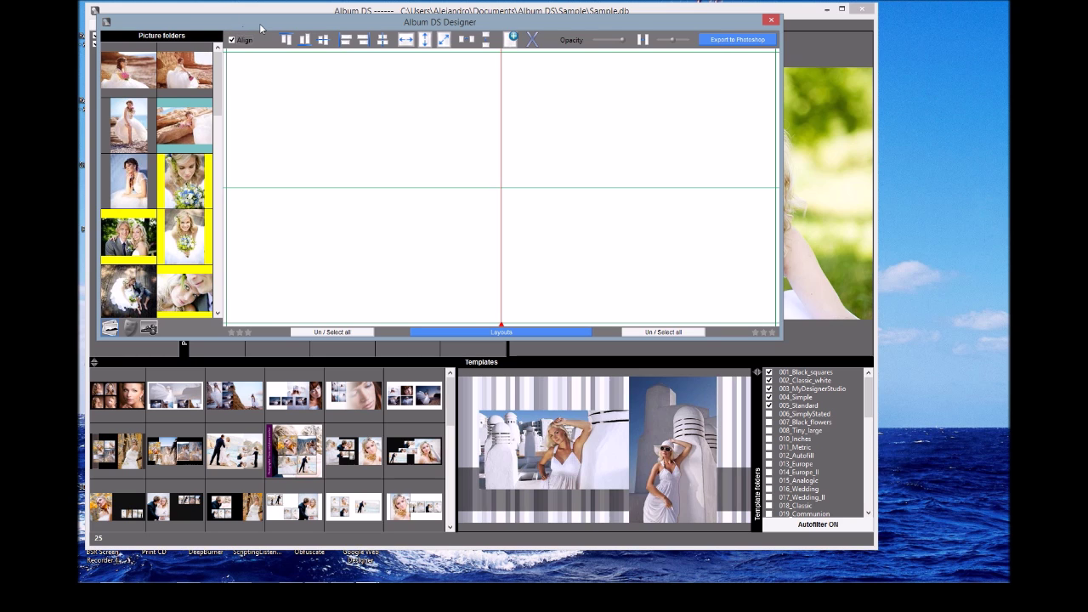
left_click_drag(259, 23, 263, 37)
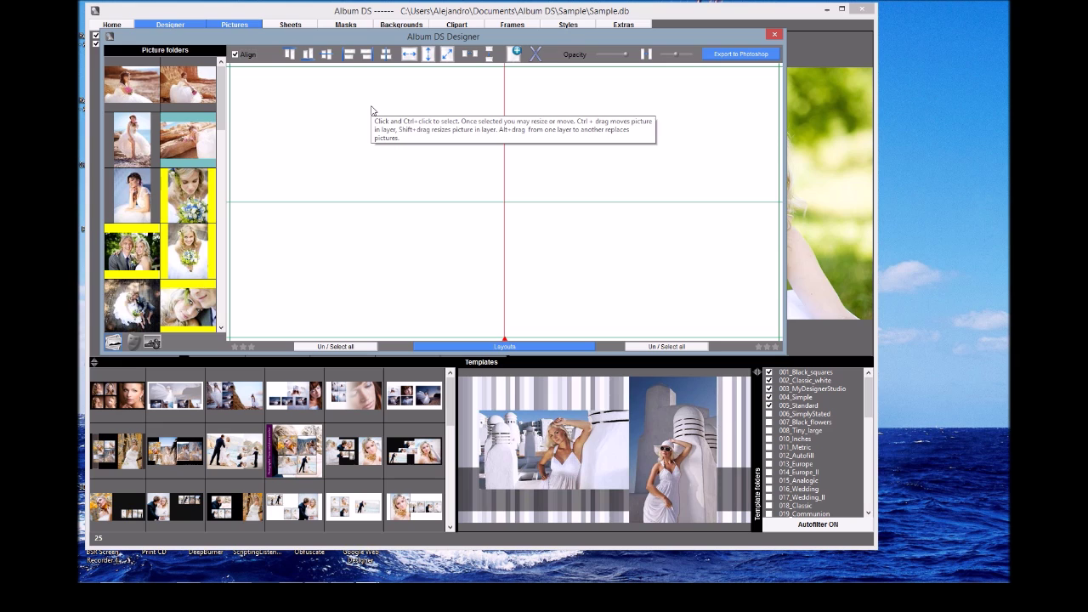
left_click(131, 89)
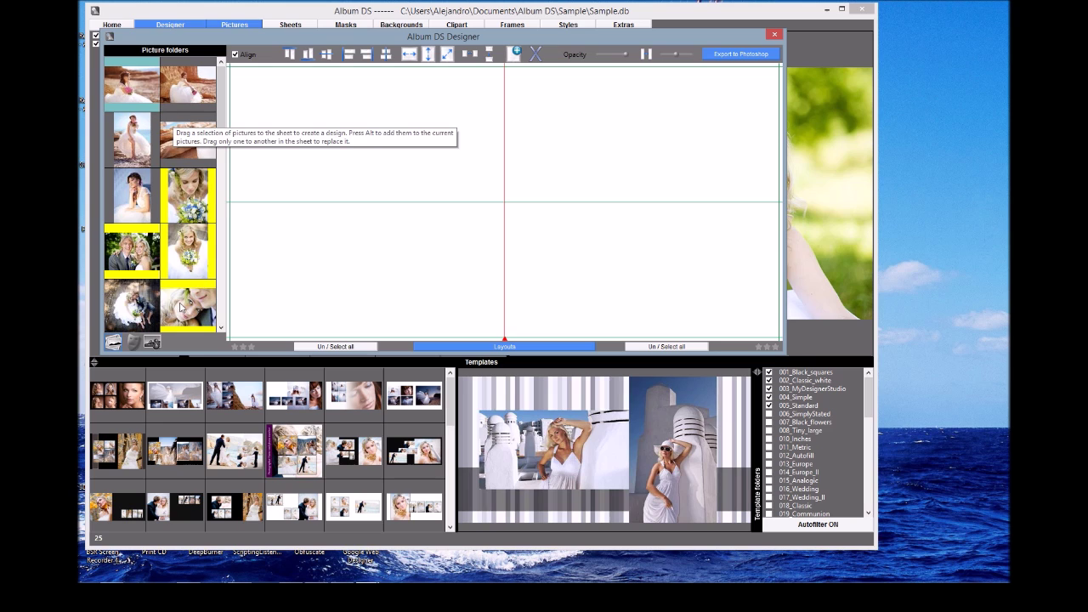
left_click(151, 343)
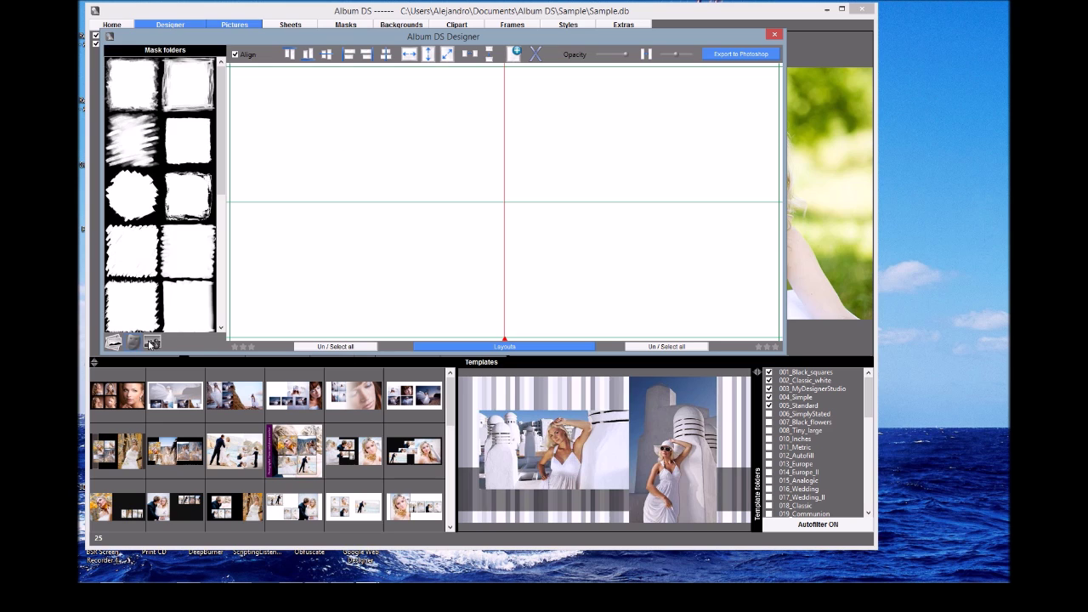
left_click(152, 343)
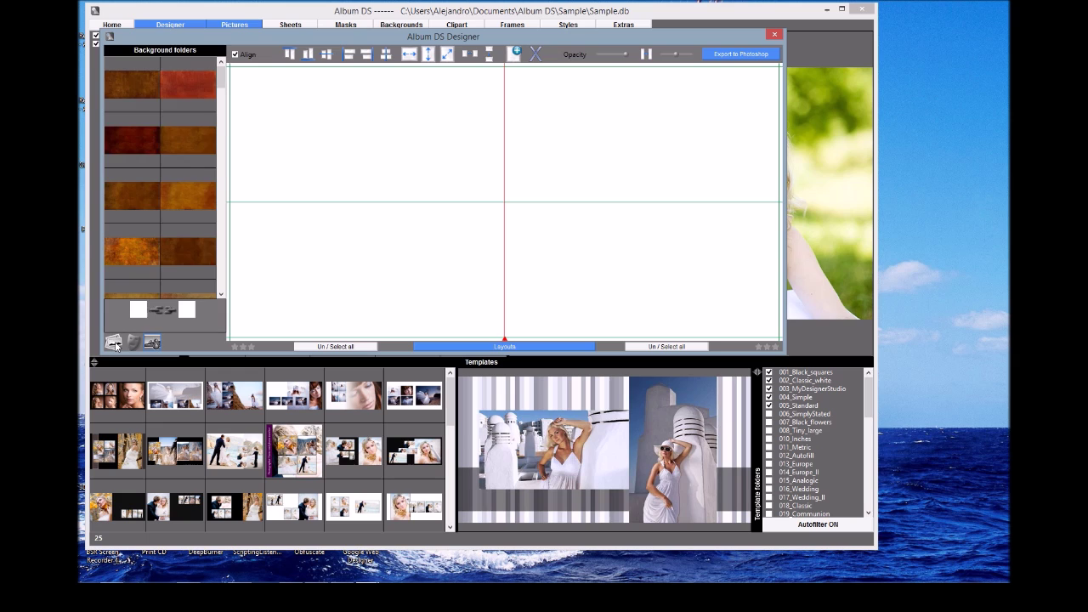
Step: Place the bride-with-pink-roses photo on the spread's left page and select the standing bride photo
left_click(118, 343)
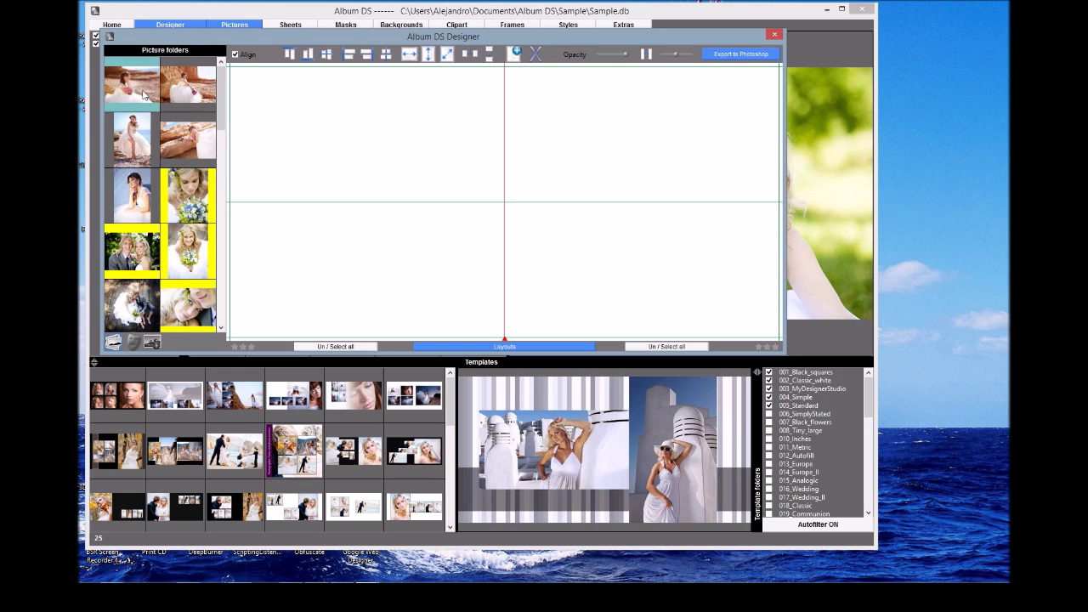
left_click_drag(147, 87, 398, 153)
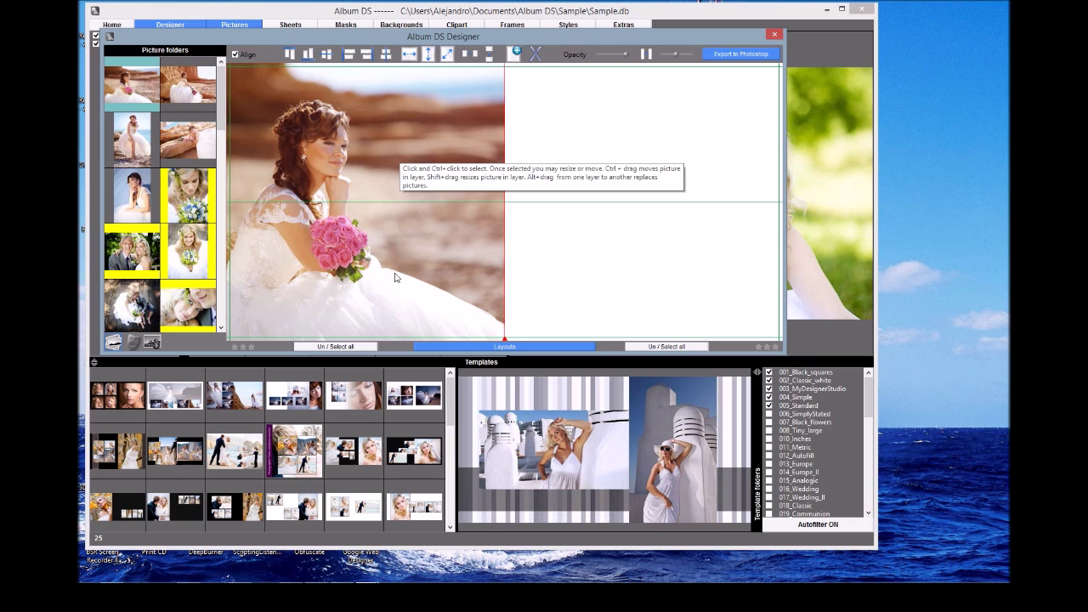
left_click(117, 131)
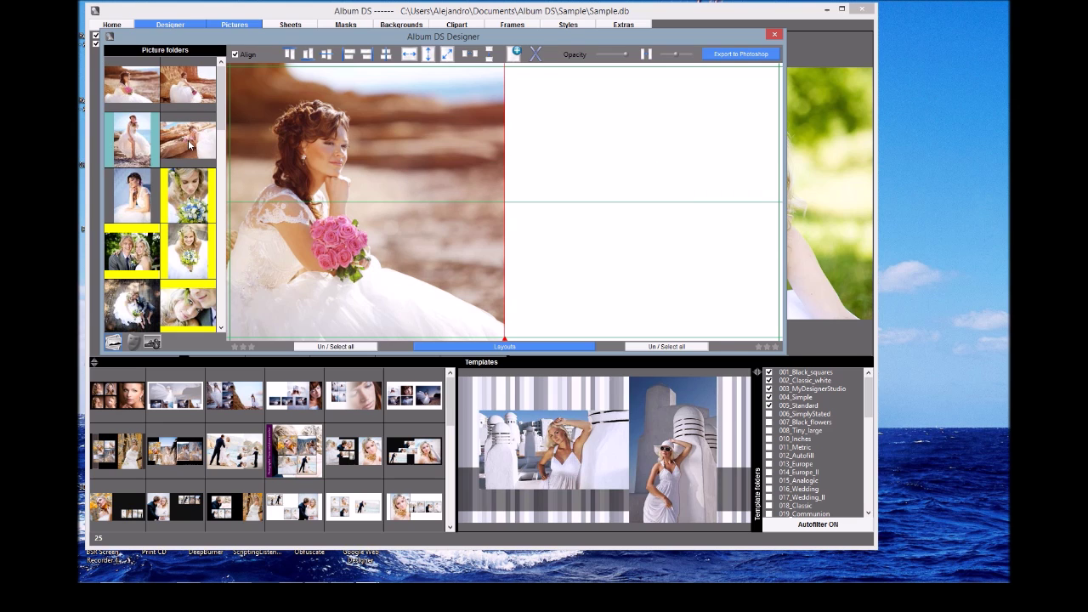
Step: Put two beach bride photos on the right page, then filter the page layouts to one-star options
left_click_drag(190, 141, 529, 183)
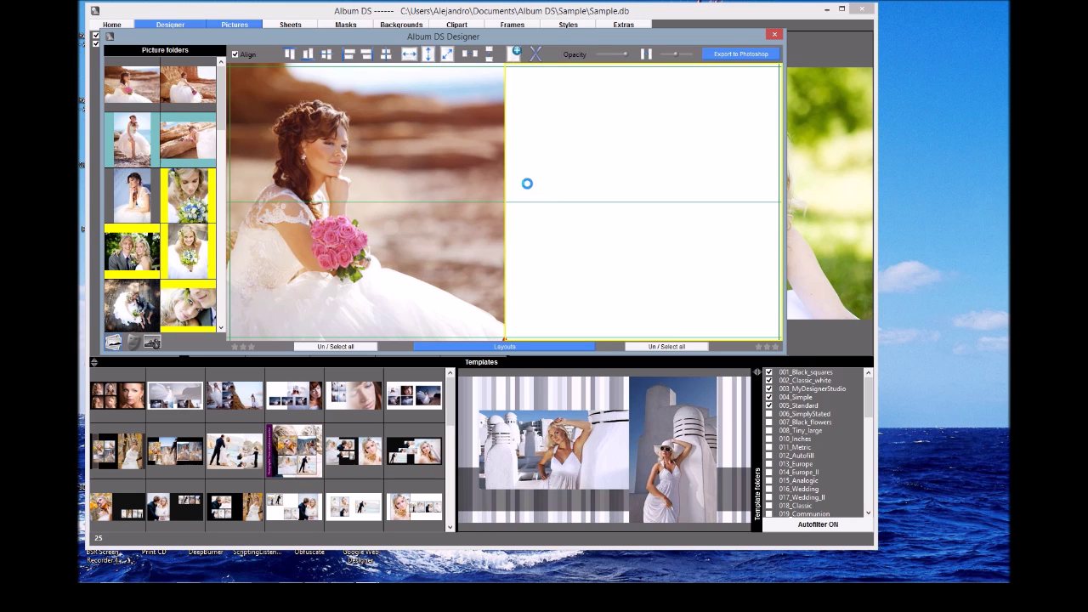
left_click(502, 347)
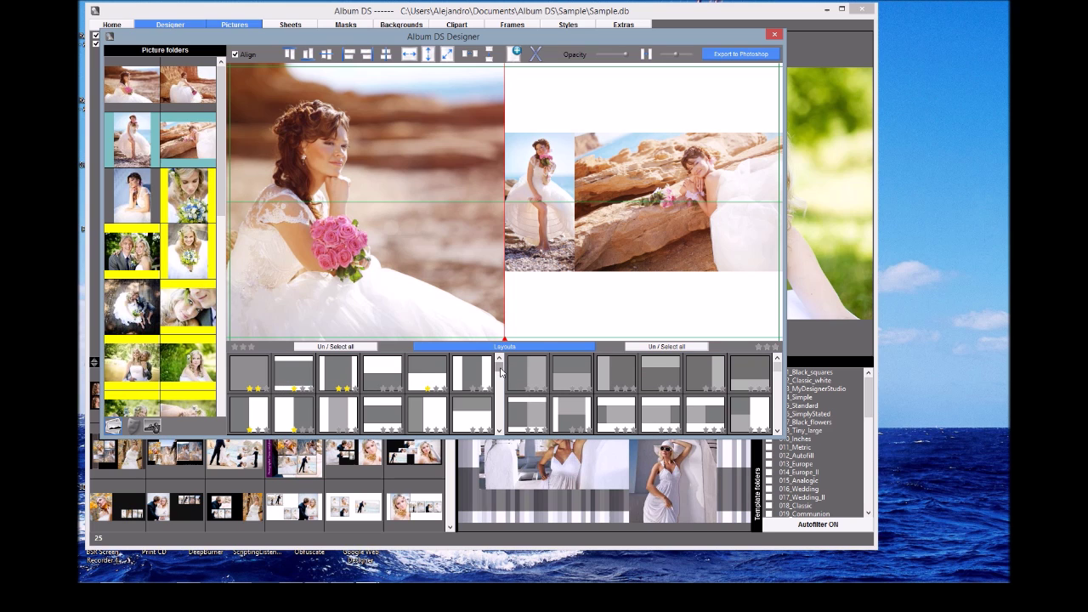
mouse_move(500, 371)
left_mouse_down()
mouse_move(503, 390)
mouse_move(502, 366)
left_mouse_up()
mouse_move(778, 370)
left_mouse_down()
mouse_move(783, 428)
mouse_move(788, 368)
left_mouse_up()
left_click(234, 347)
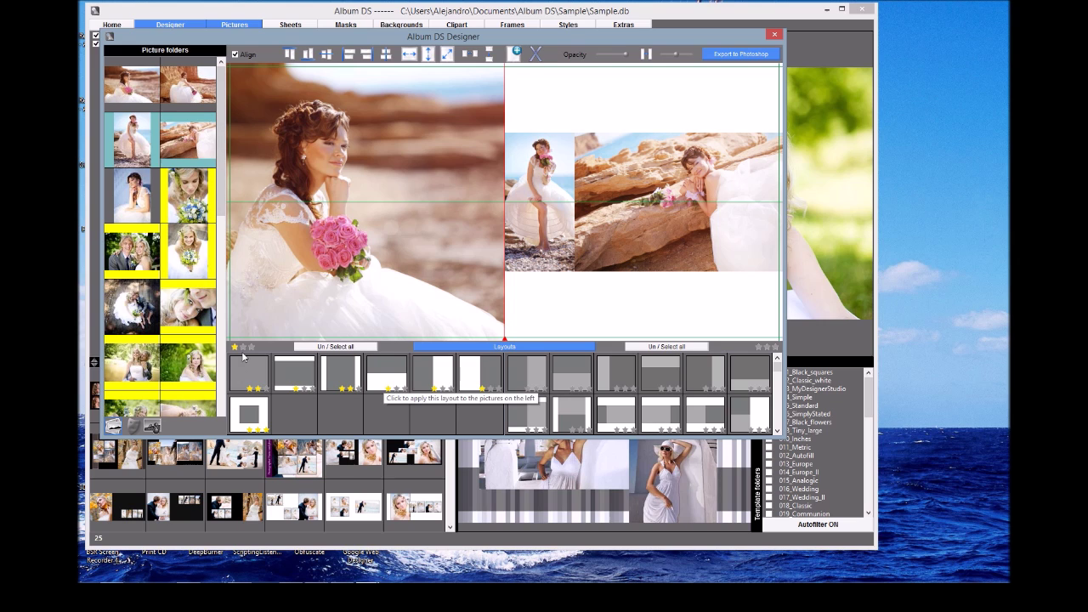
Step: Stack both right-page photos on its left half, sliding the top one down to show the bride's head
left_click(235, 347)
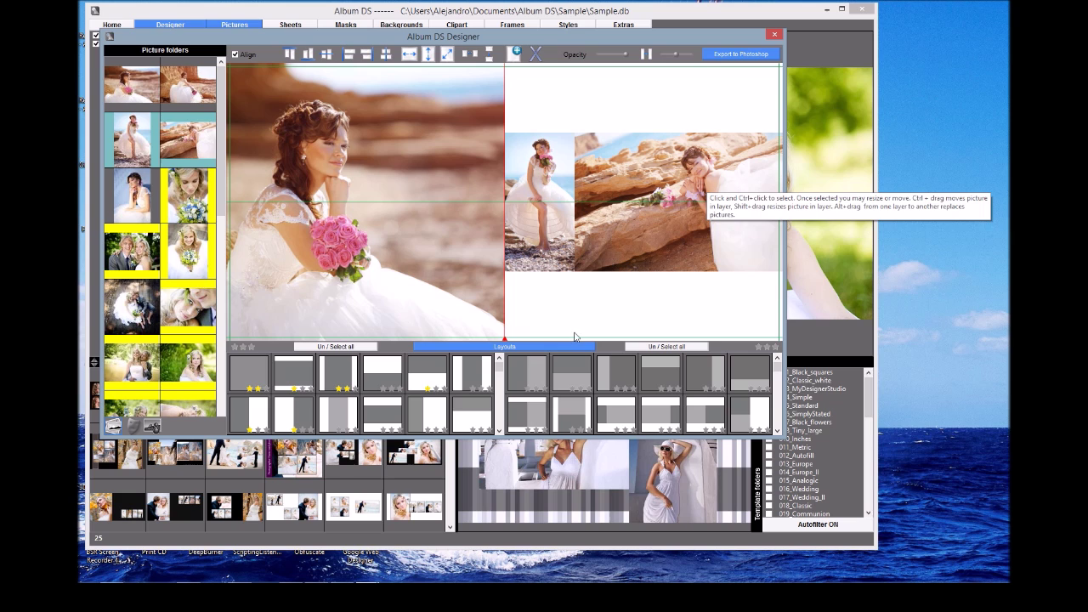
left_click(527, 415)
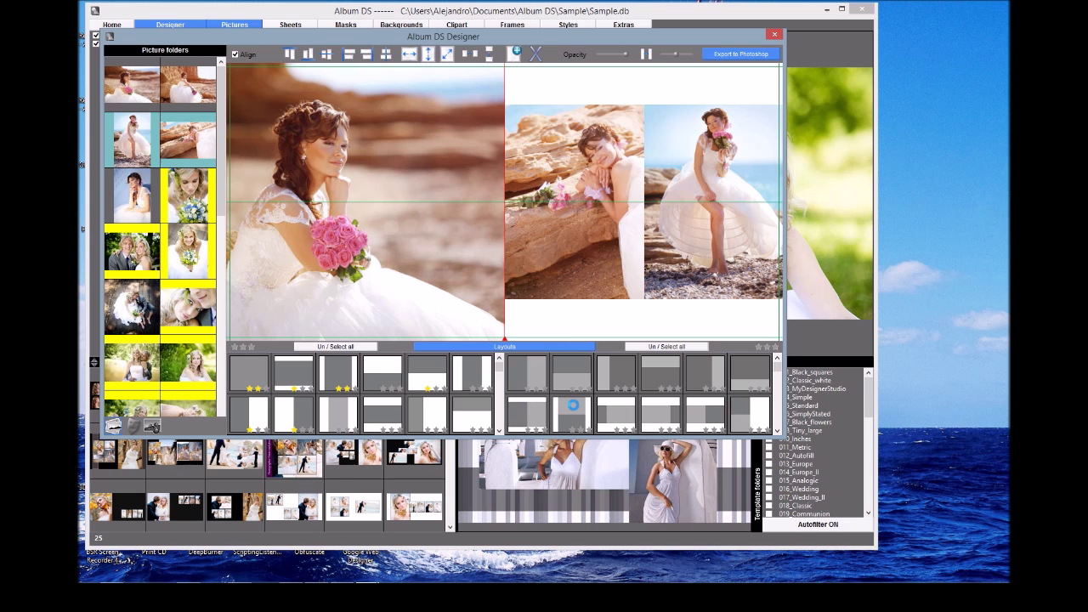
left_click(574, 410)
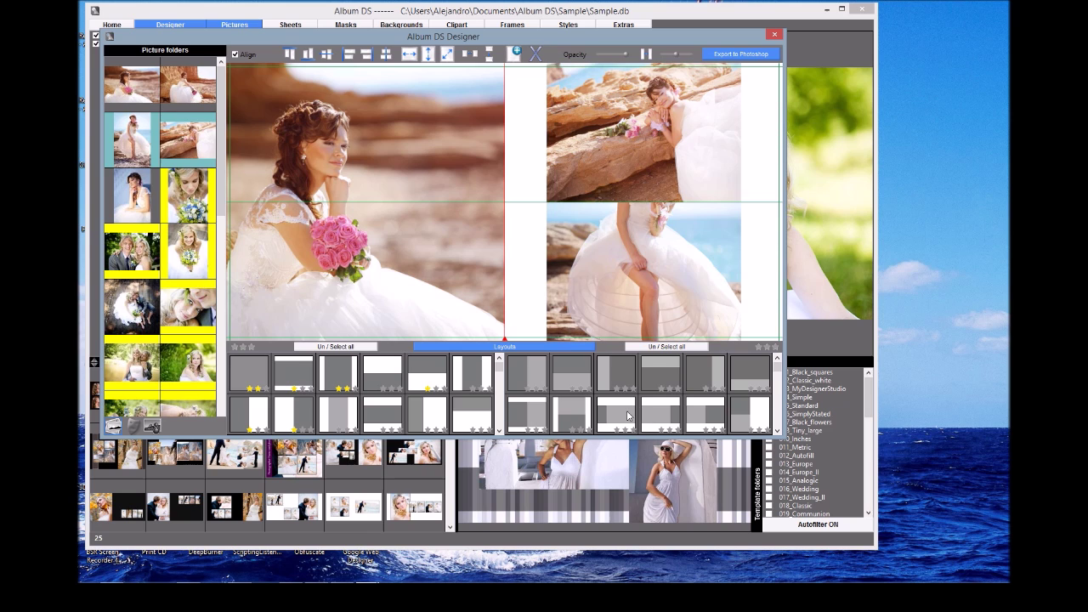
left_click(628, 415)
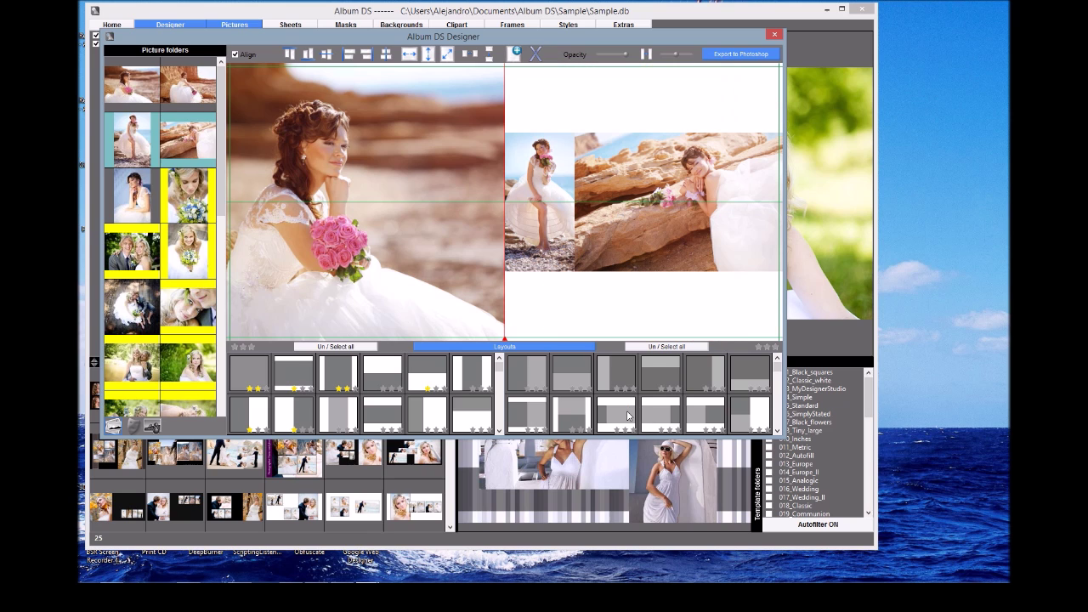
left_click(752, 415)
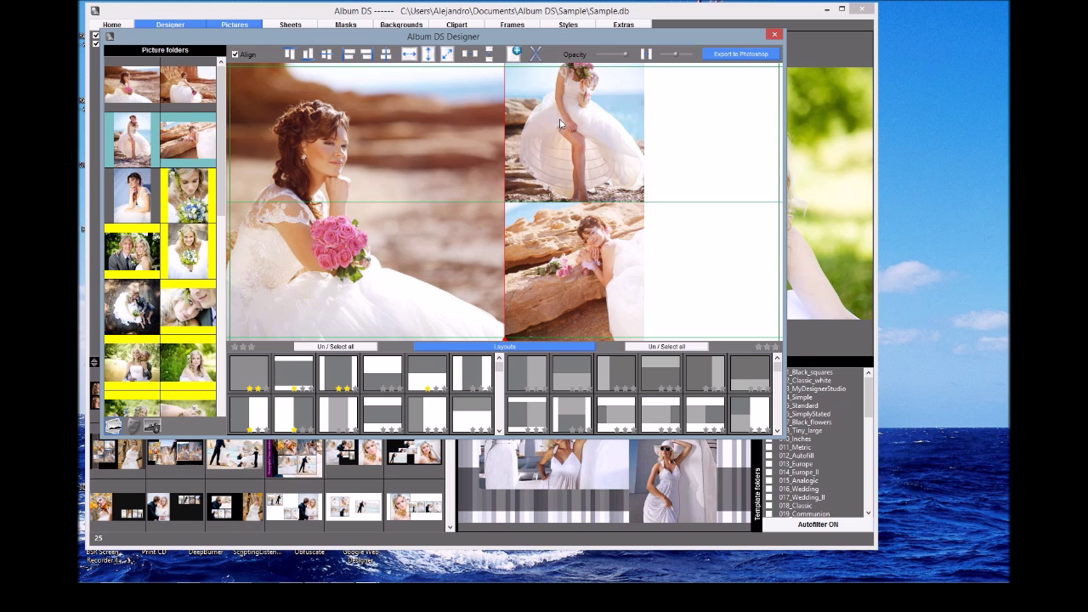
left_click_drag(583, 108, 583, 134)
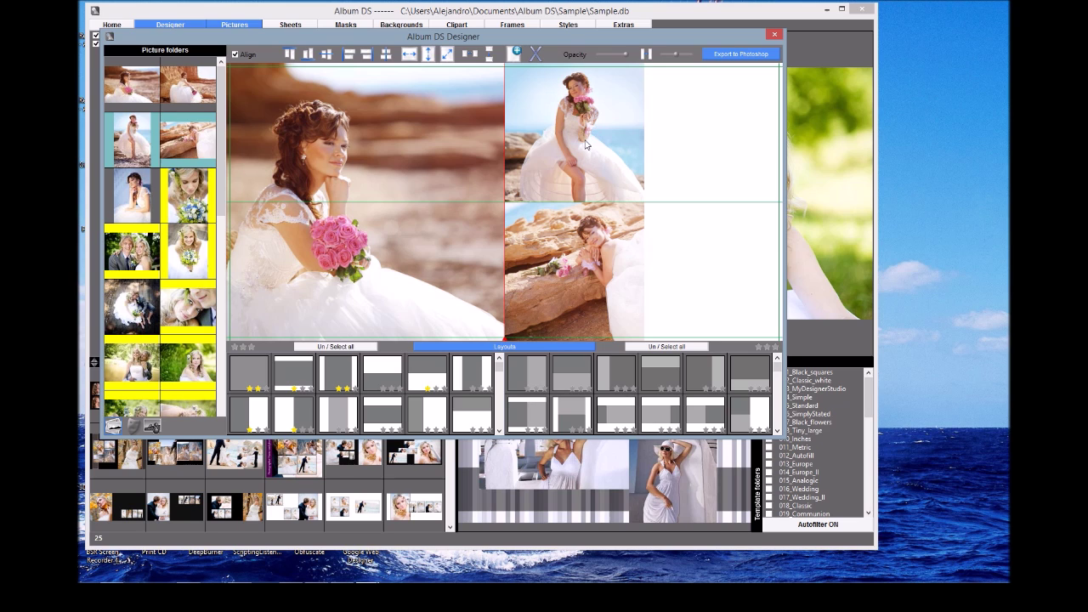
Step: Switch the right page to the staggered layout with overlapping offset photos
scroll(777, 377, "down", 1)
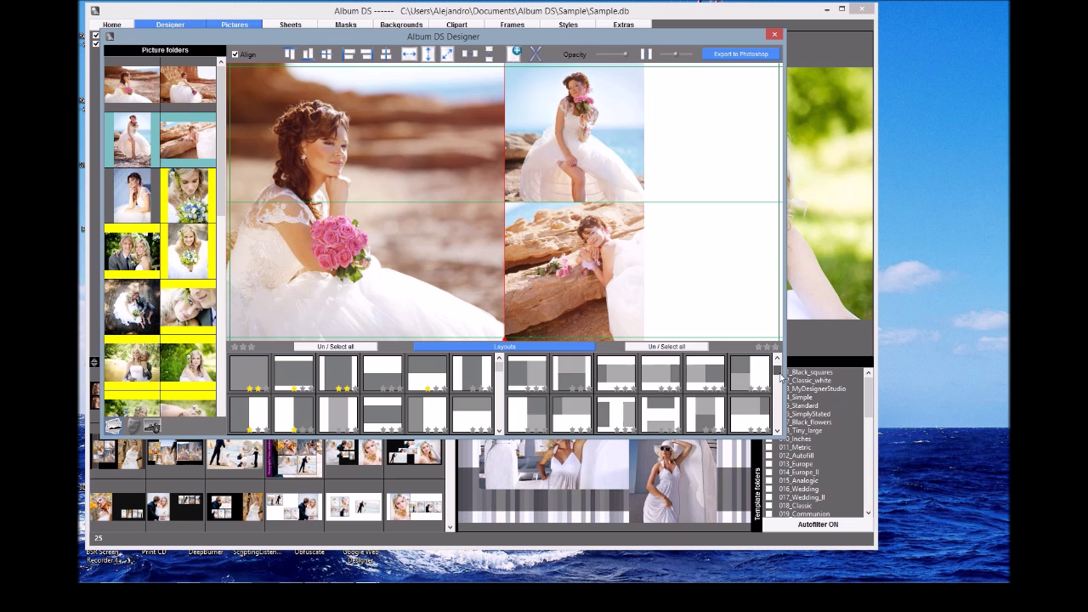
scroll(780, 377, "down", 2)
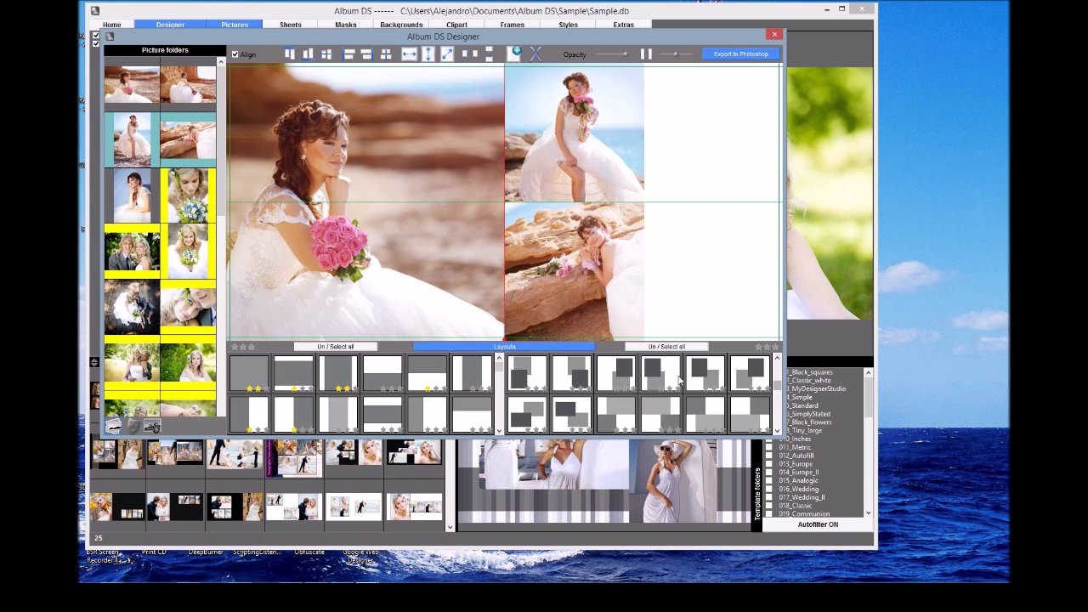
left_click(678, 380)
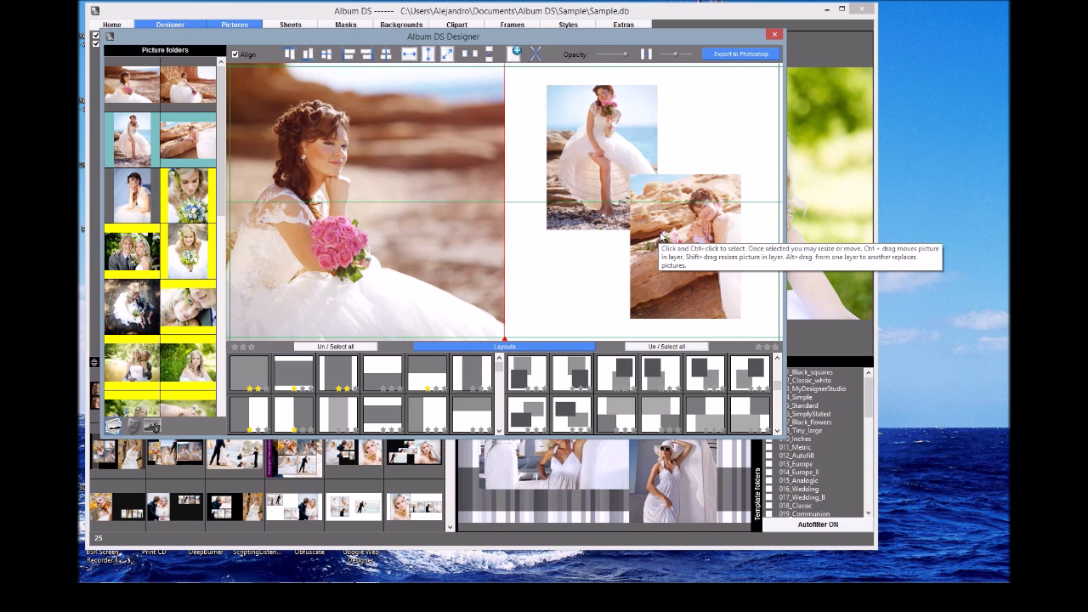
Step: Bring the upper right-page photo in front of the lower one with Bring to front
left_click(612, 149)
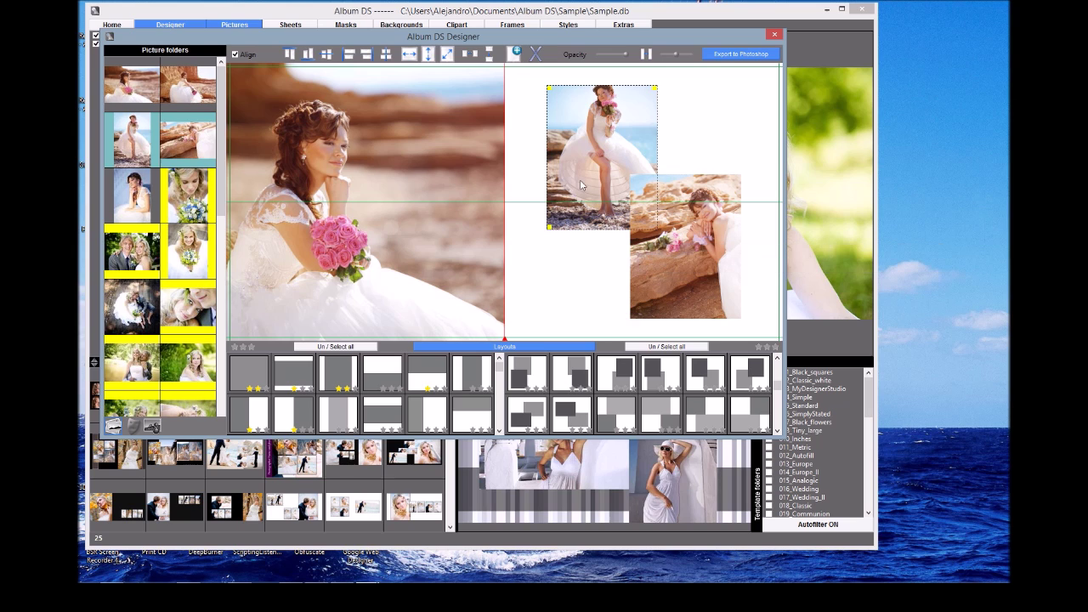
right_click(603, 144)
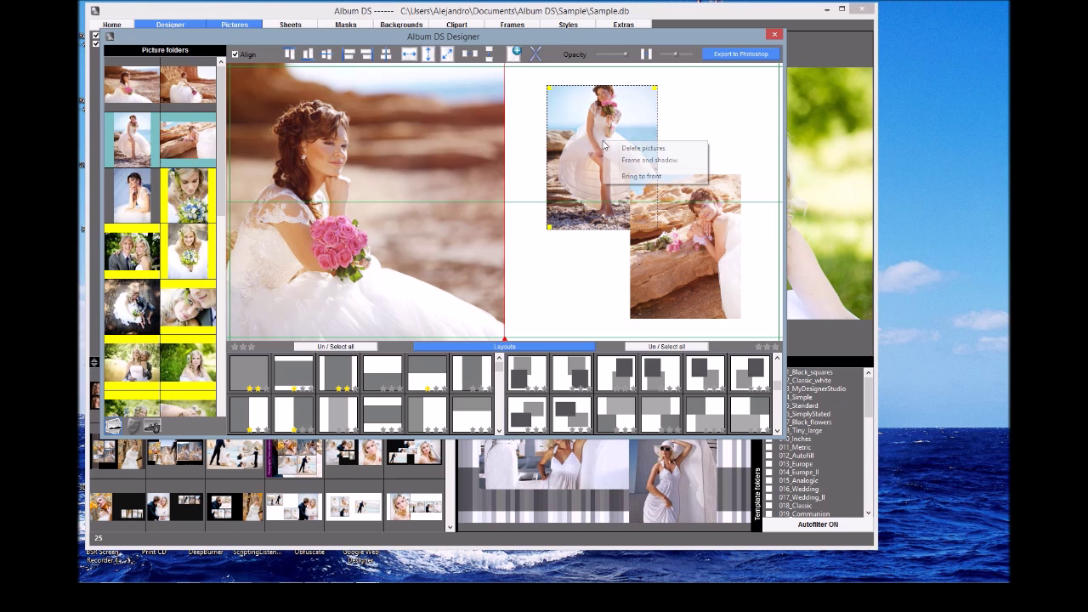
left_click(641, 176)
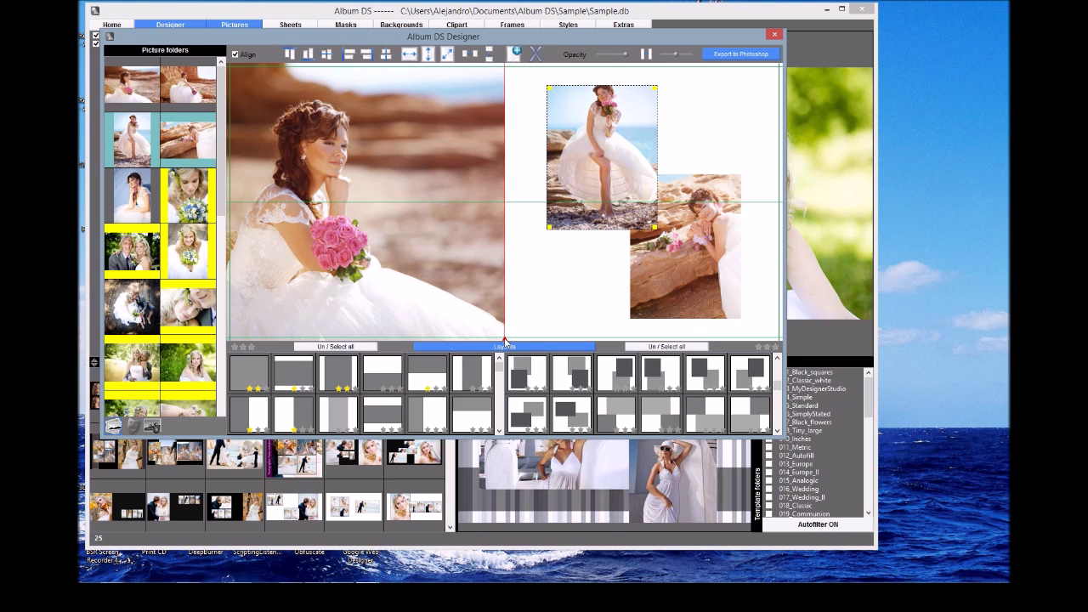
Step: Select all photos, clear the selection, and drag the spread divide back to the centre
key("ctrl+a")
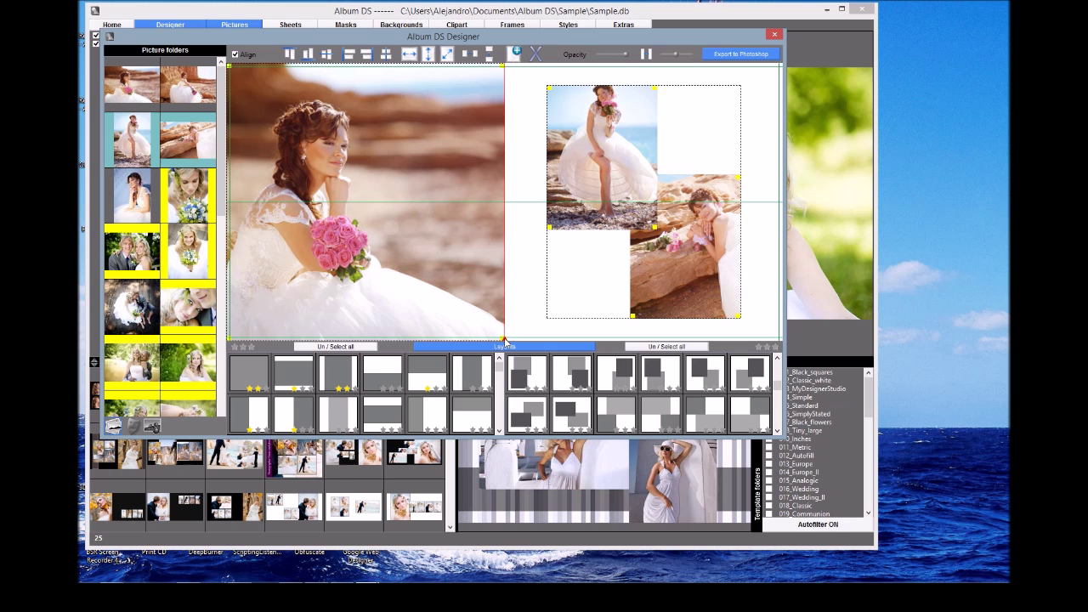
key("Escape")
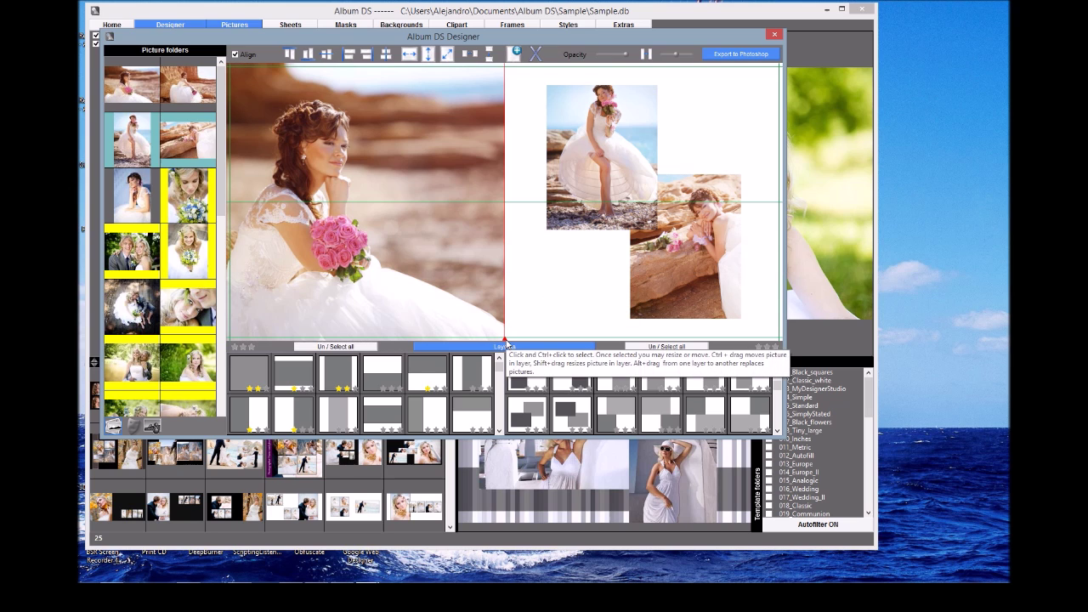
mouse_move(505, 345)
left_mouse_down()
mouse_move(361, 344)
mouse_move(517, 345)
mouse_move(606, 329)
mouse_move(406, 340)
mouse_move(503, 340)
left_mouse_up()
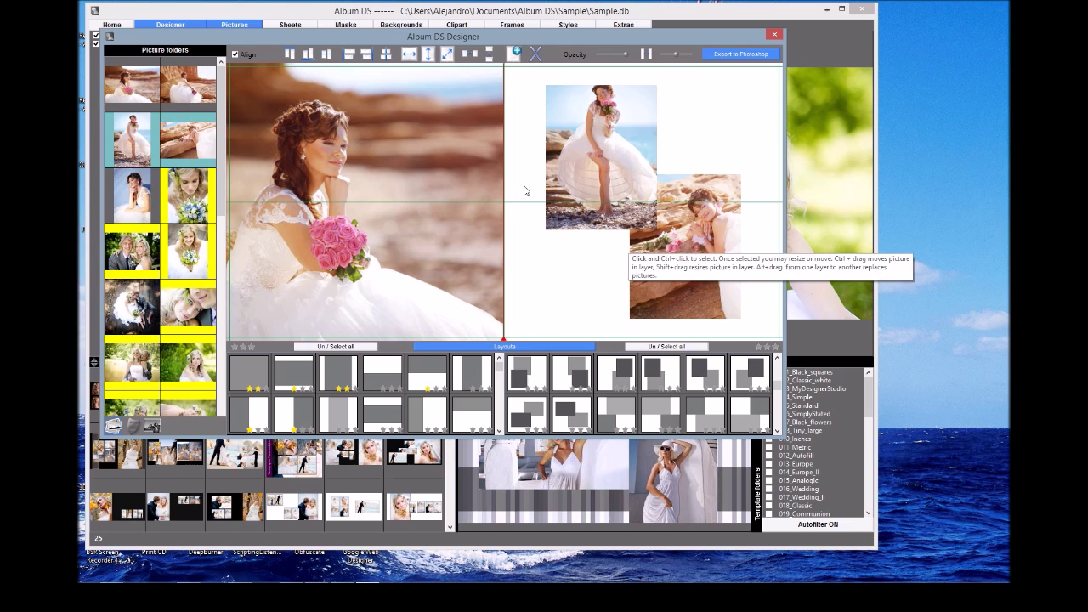
Step: Empty both pages, then drop a three-photo bride layout onto the left page
left_click(535, 54)
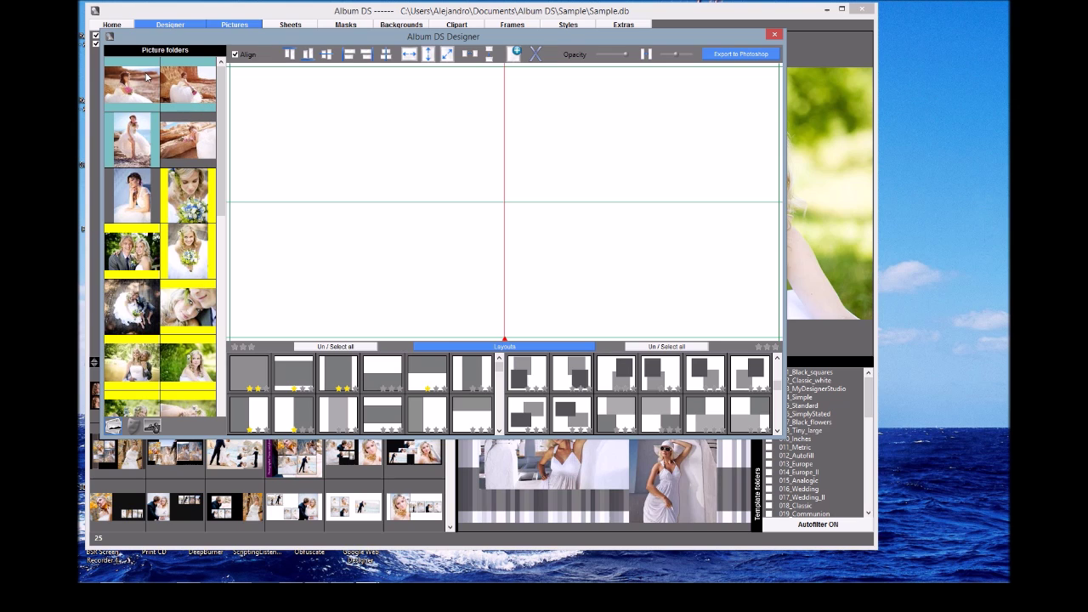
left_click_drag(148, 77, 358, 128)
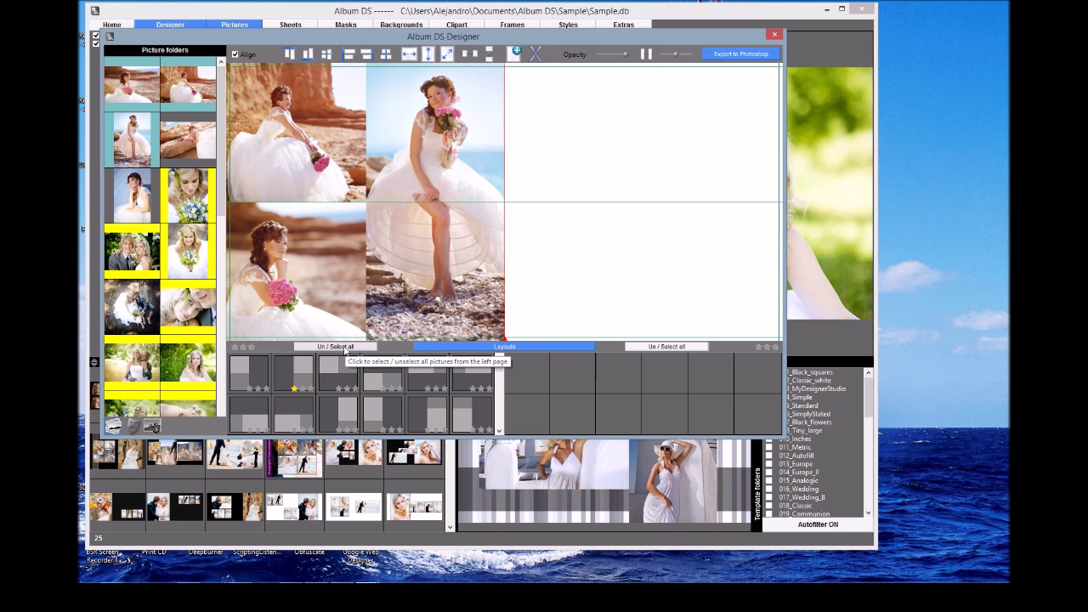
Step: Select all left-page photos and shrink the block to about half size from its top-left corner
left_click(346, 347)
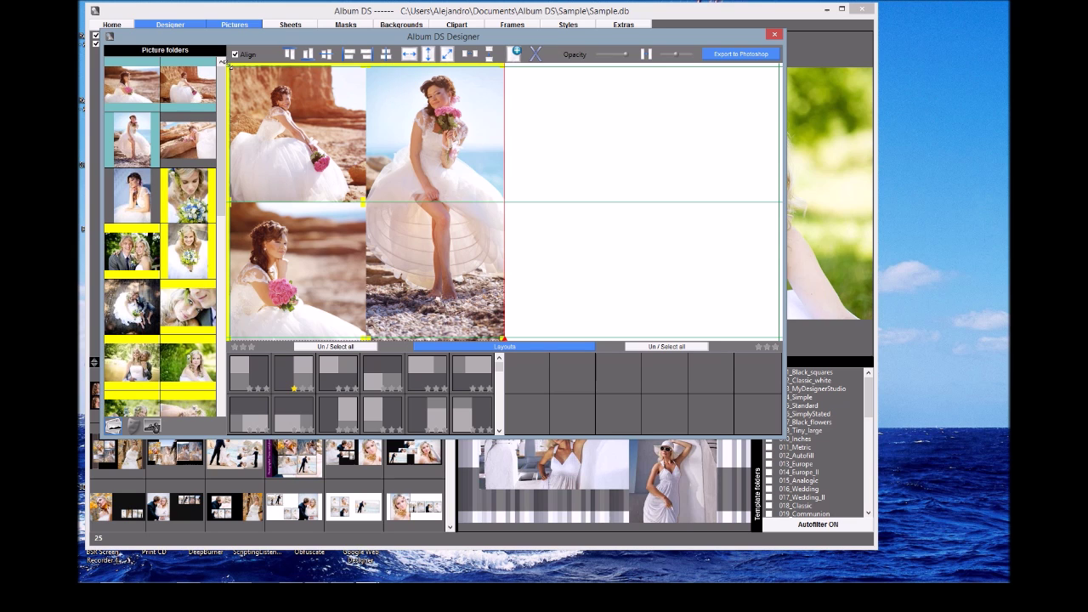
left_click_drag(236, 73, 344, 167)
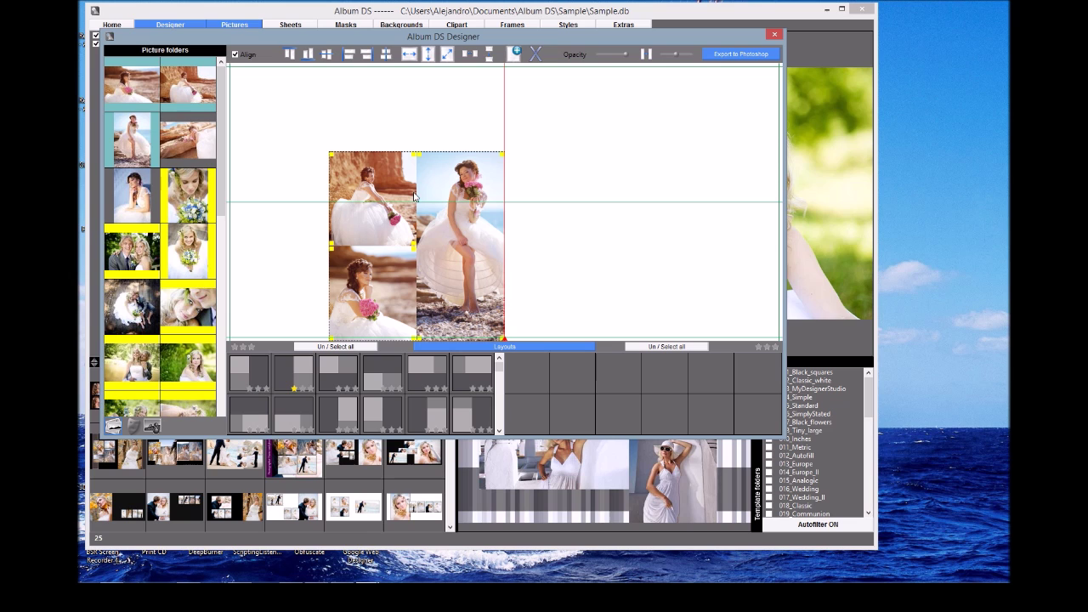
Step: Move the photo block up and left and narrow its tall right-hand photo
left_click(384, 194)
left_click_drag(384, 194, 347, 137)
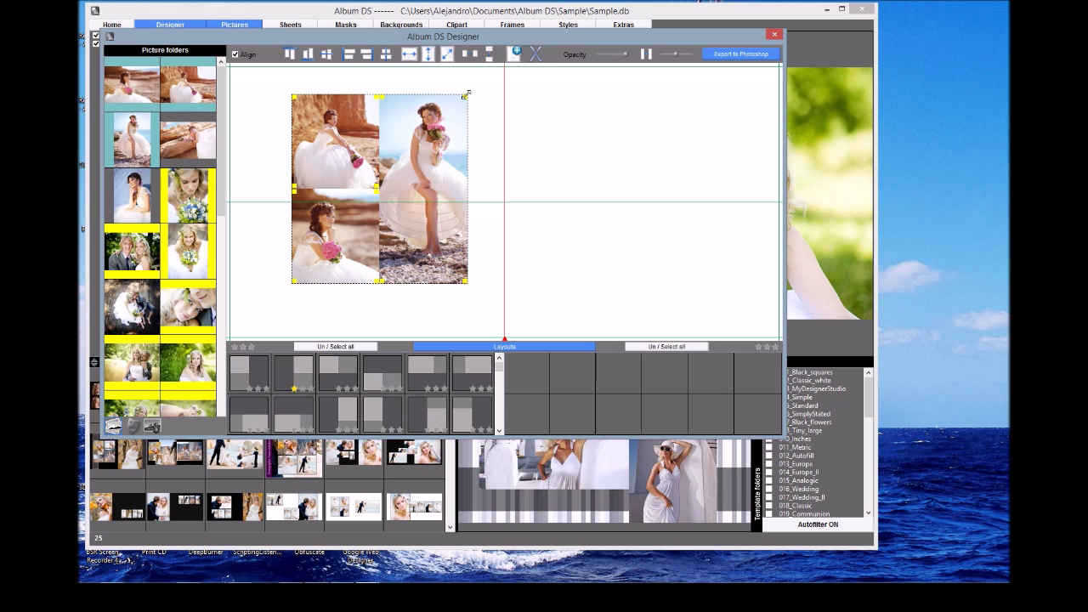
left_click_drag(466, 96, 491, 83)
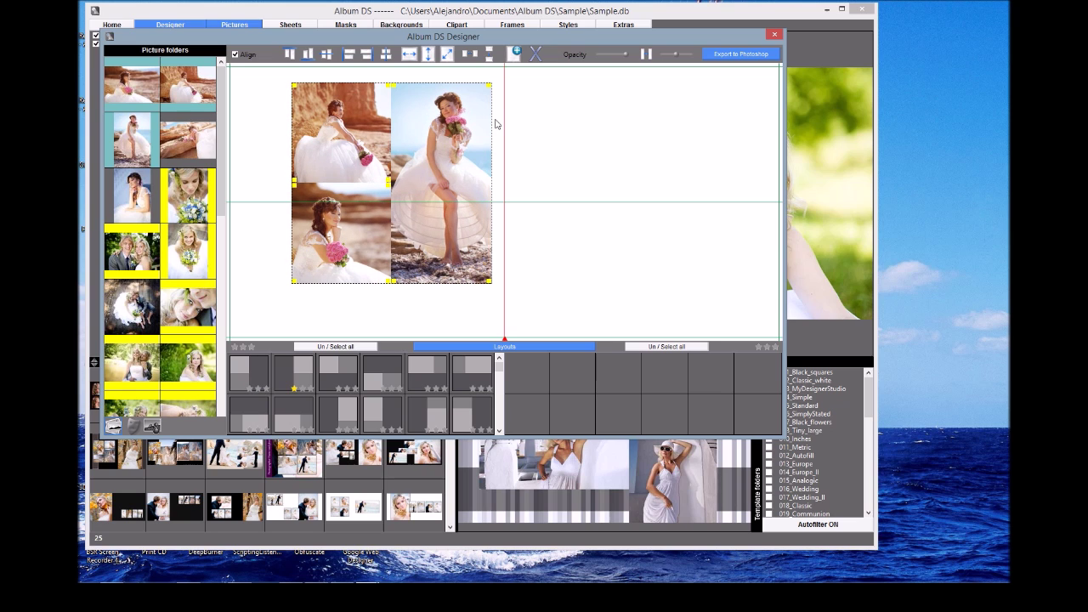
left_click_drag(490, 124, 469, 129)
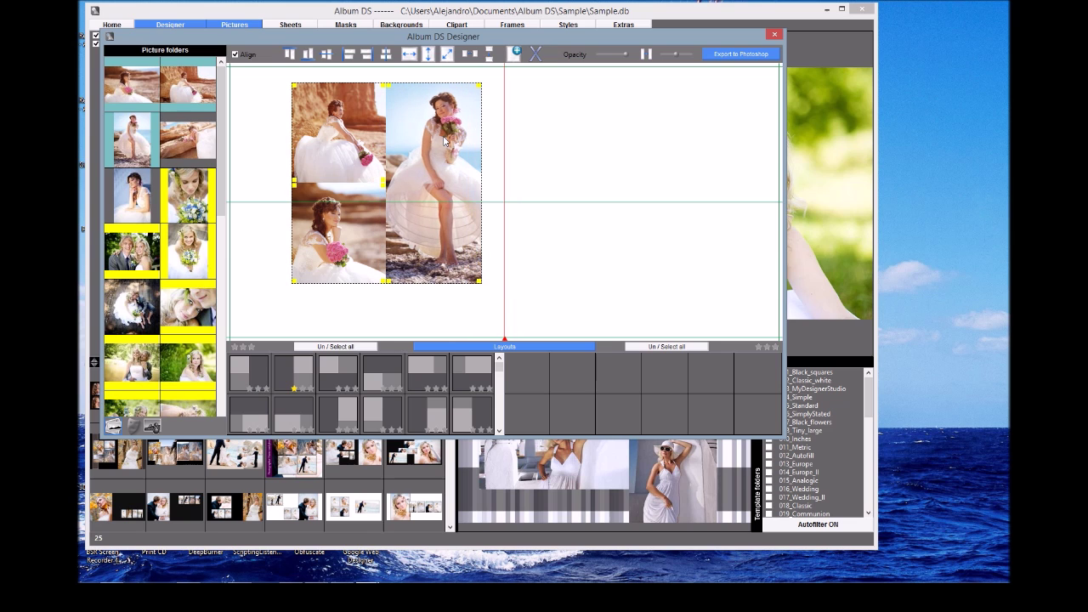
Step: Nudge the photo block until it sits roughly centred vertically on the left page
mouse_move(417, 164)
left_mouse_down()
mouse_move(399, 221)
mouse_move(380, 159)
mouse_move(409, 172)
mouse_move(408, 185)
mouse_move(410, 170)
left_mouse_up()
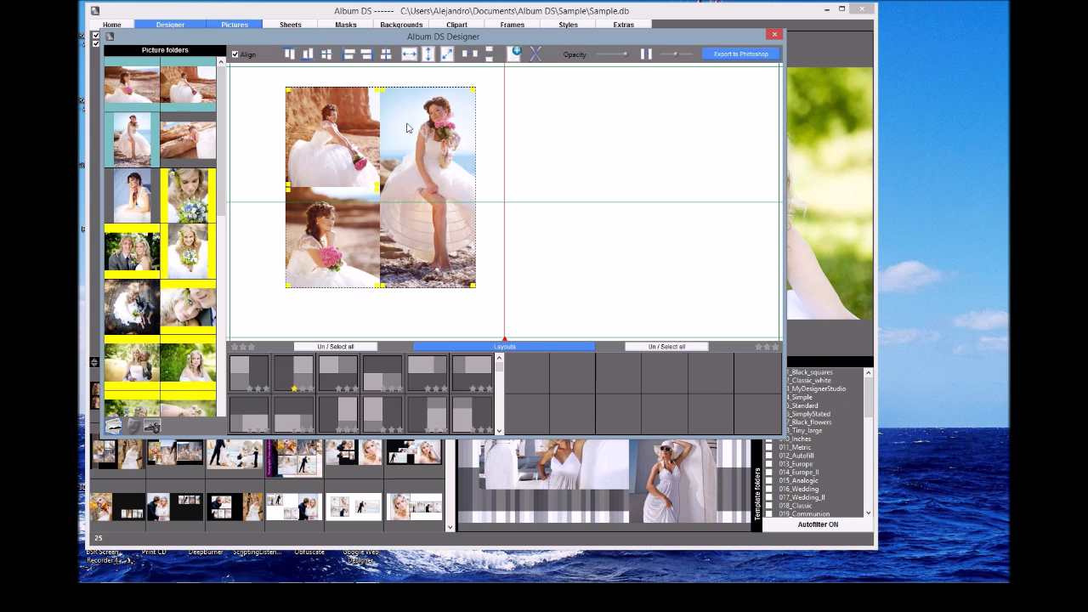
left_click_drag(406, 128, 404, 141)
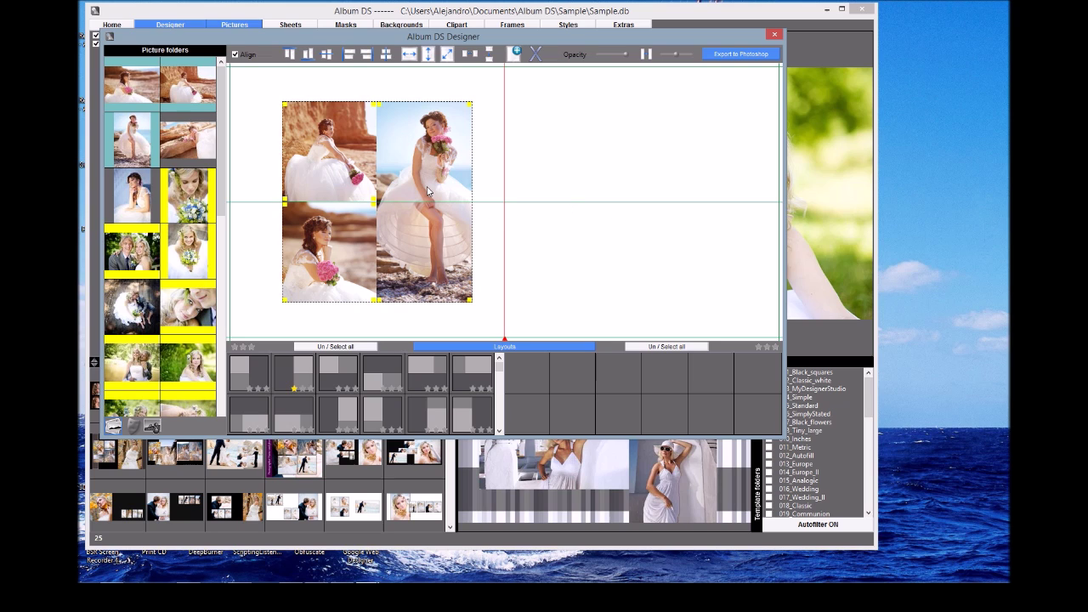
left_click_drag(428, 168, 413, 135)
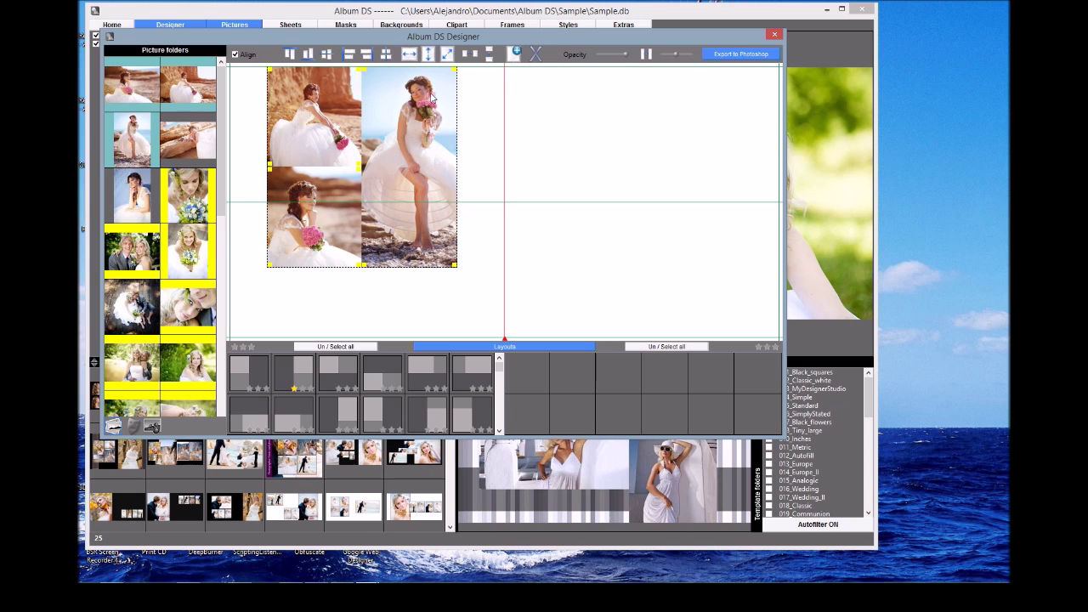
scroll(433, 100, "up", 5)
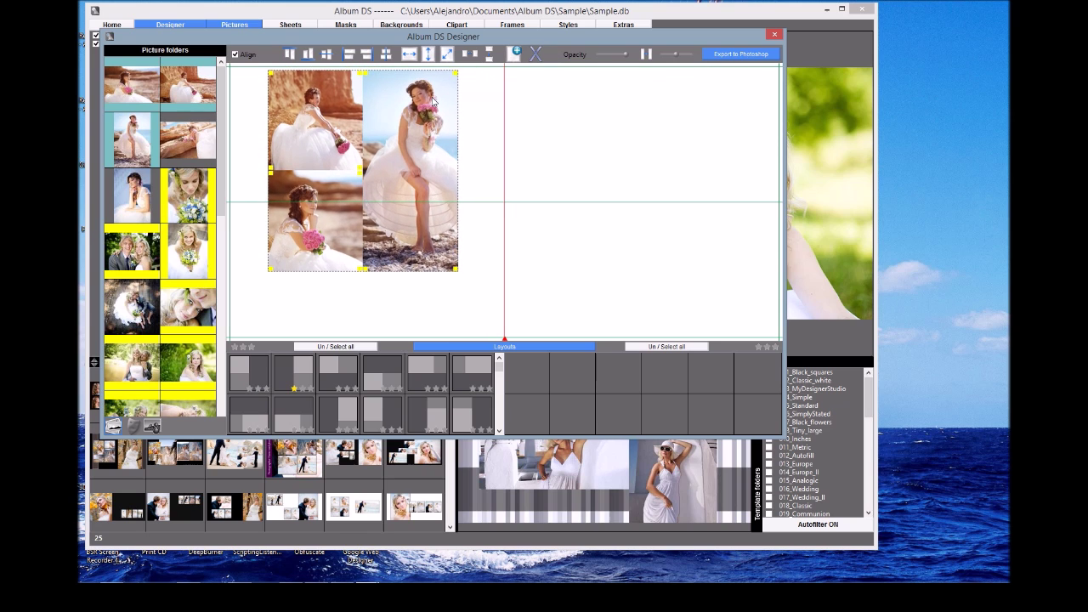
scroll(433, 99, "down", 3)
scroll(434, 100, "up", 3)
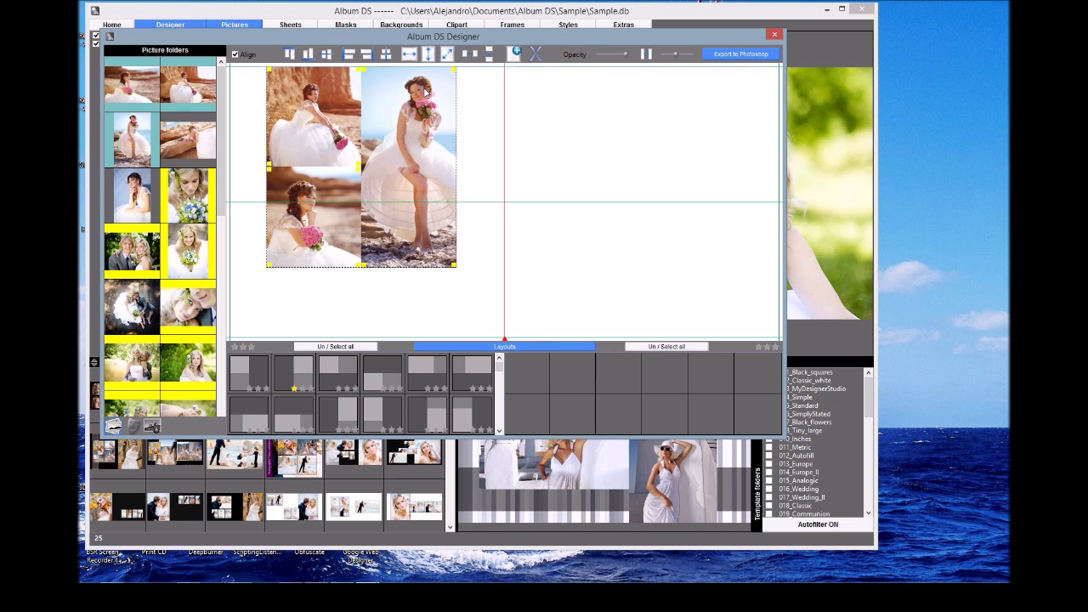
scroll(424, 94, "down", 2)
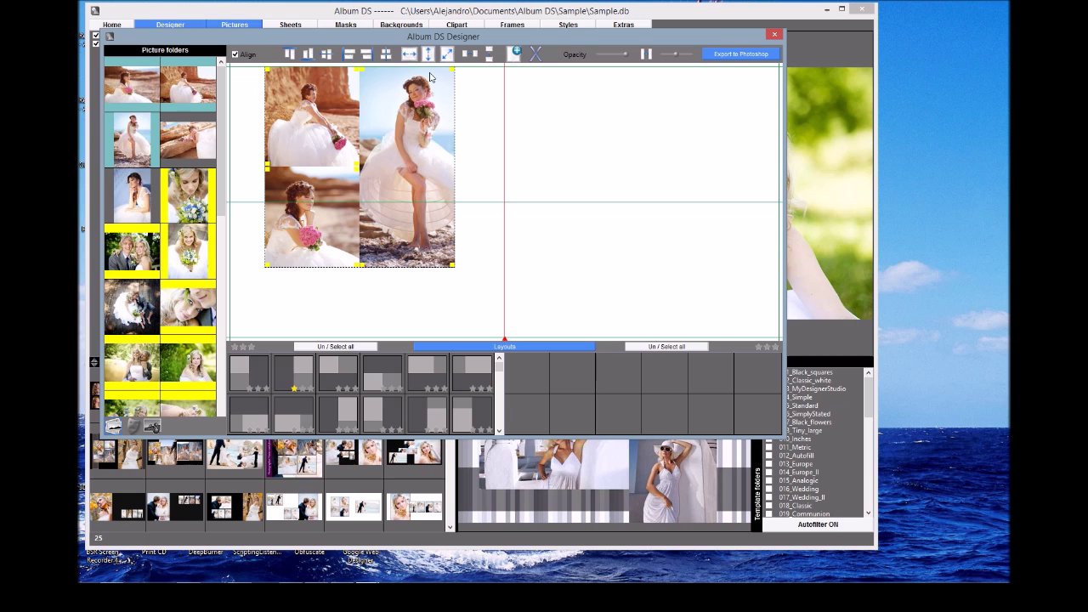
left_click_drag(416, 94, 412, 129)
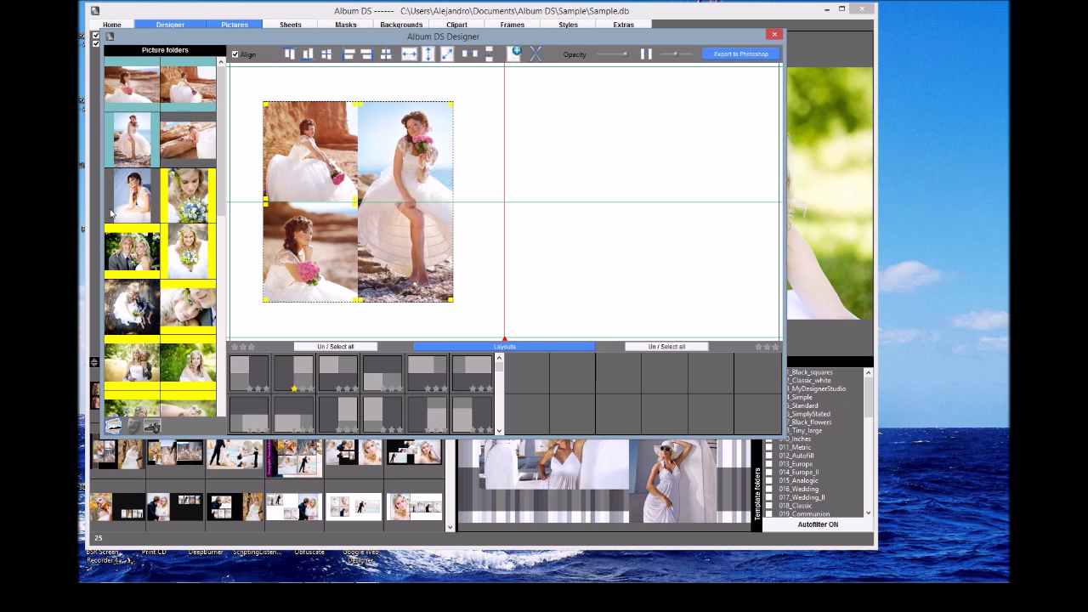
Step: Place the seated bride portrait on the right page, trimming its top and bottom to match the left block
left_click_drag(125, 200, 617, 164)
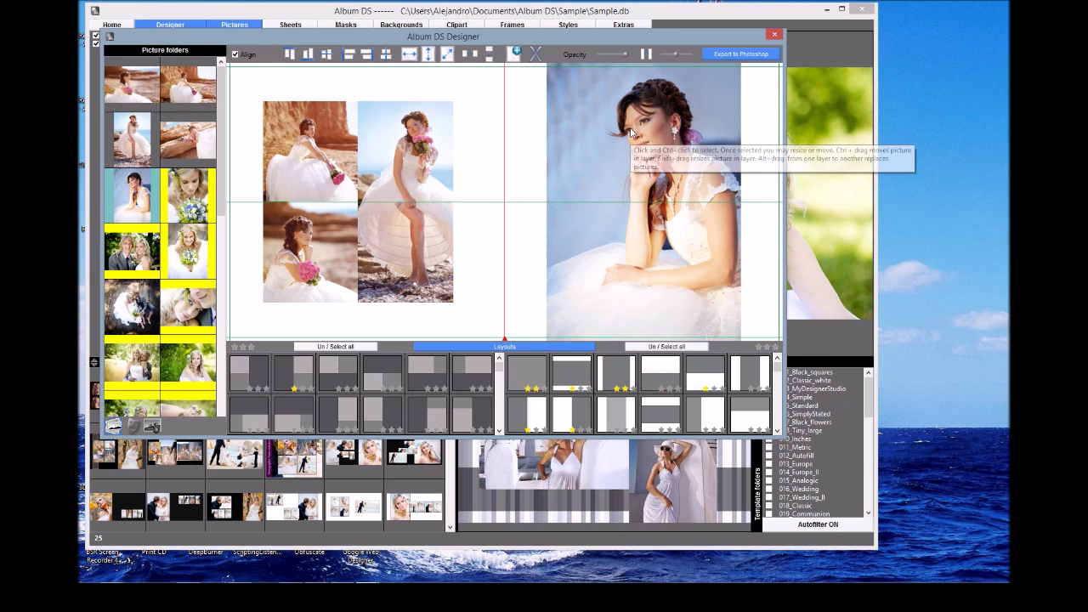
left_click_drag(632, 64, 640, 139)
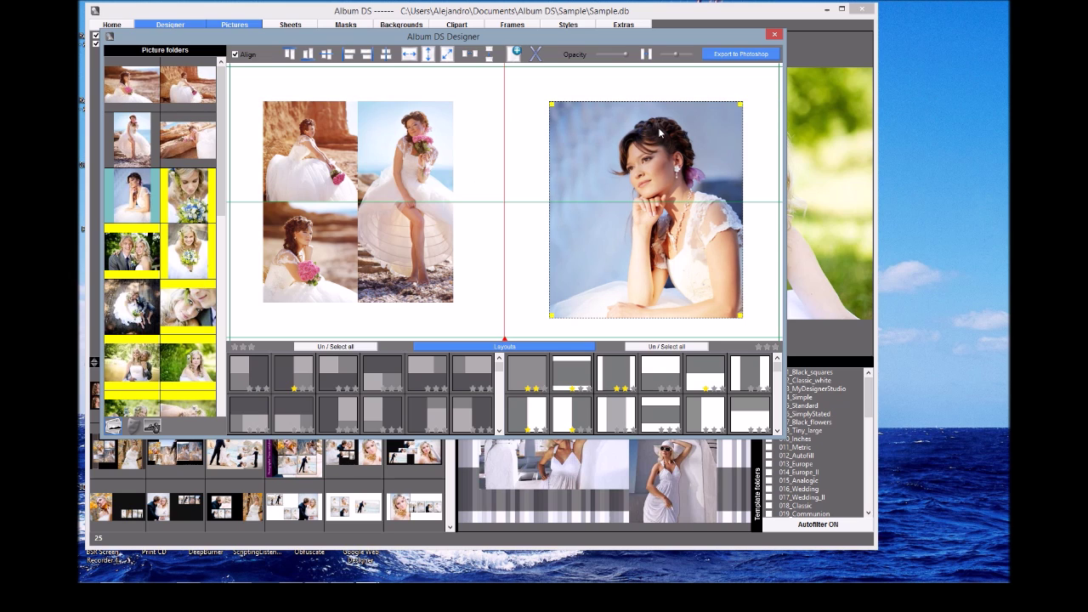
left_click_drag(644, 136, 661, 154)
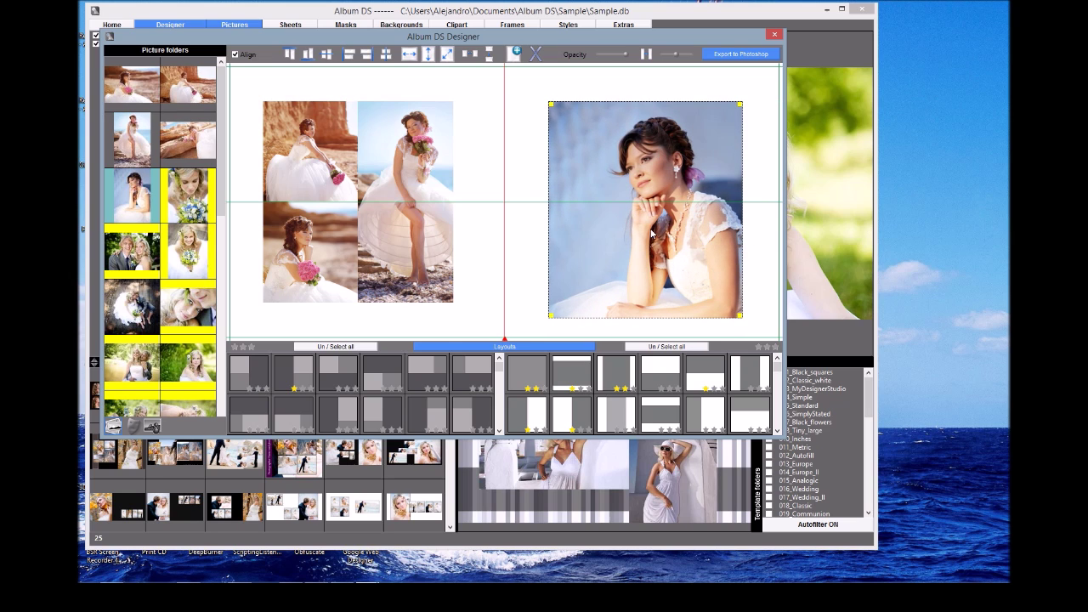
left_click_drag(646, 319, 646, 302)
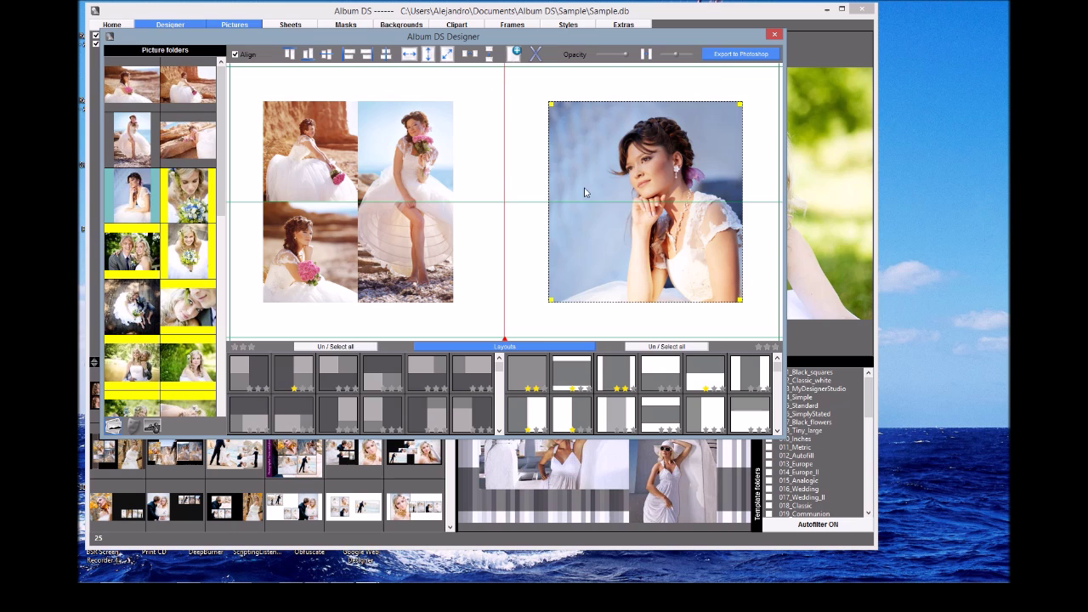
left_click(311, 156)
Step: Select all three left-page photos and nudge the spacing slider right to widen their gaps
left_click(332, 255, "ctrl")
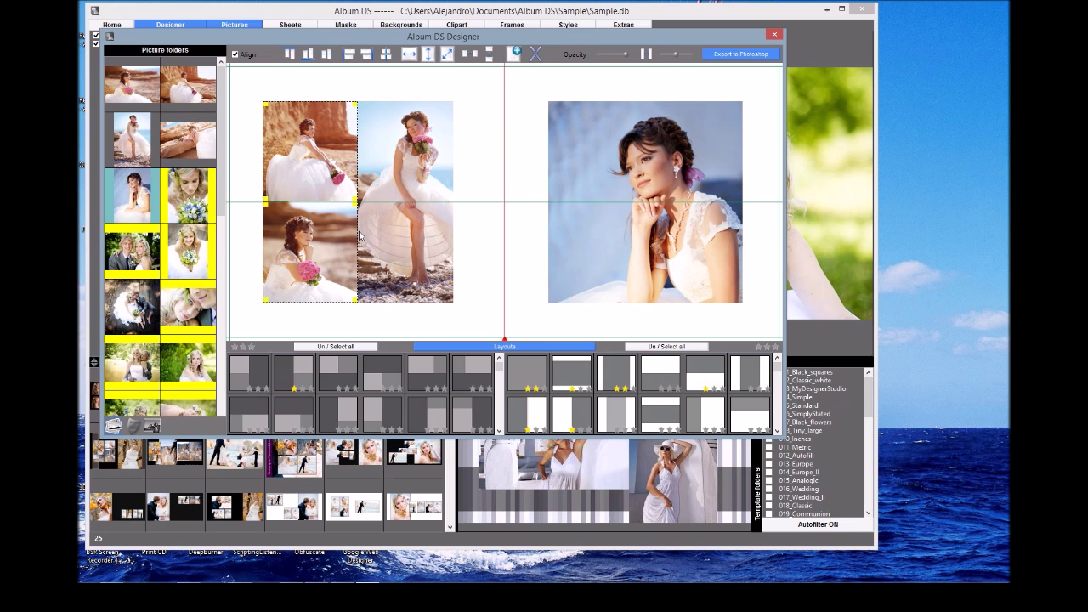
left_click(397, 176, "ctrl")
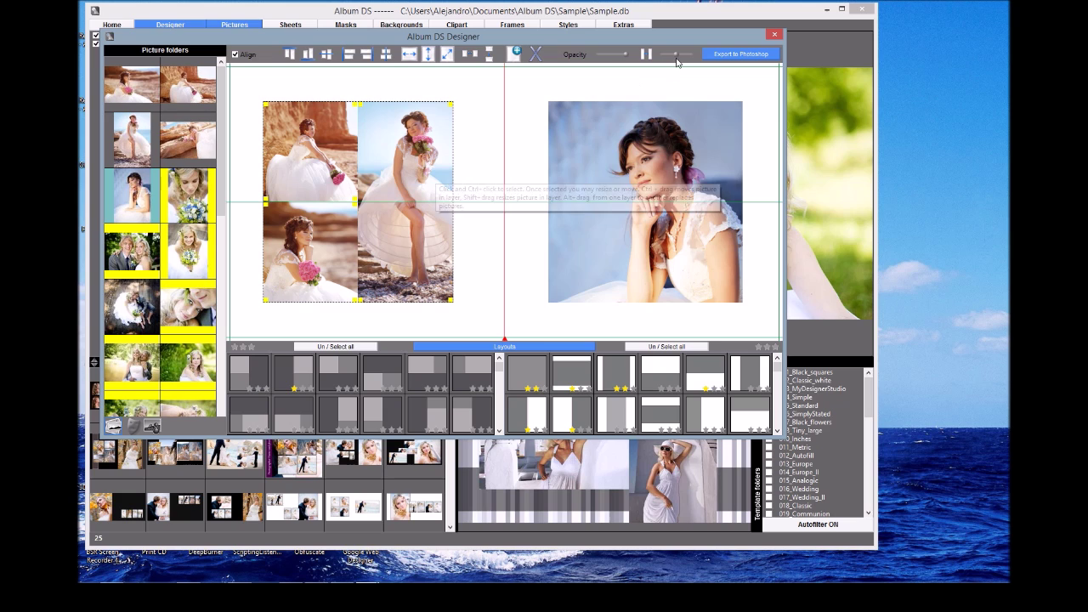
left_click_drag(675, 54, 683, 57)
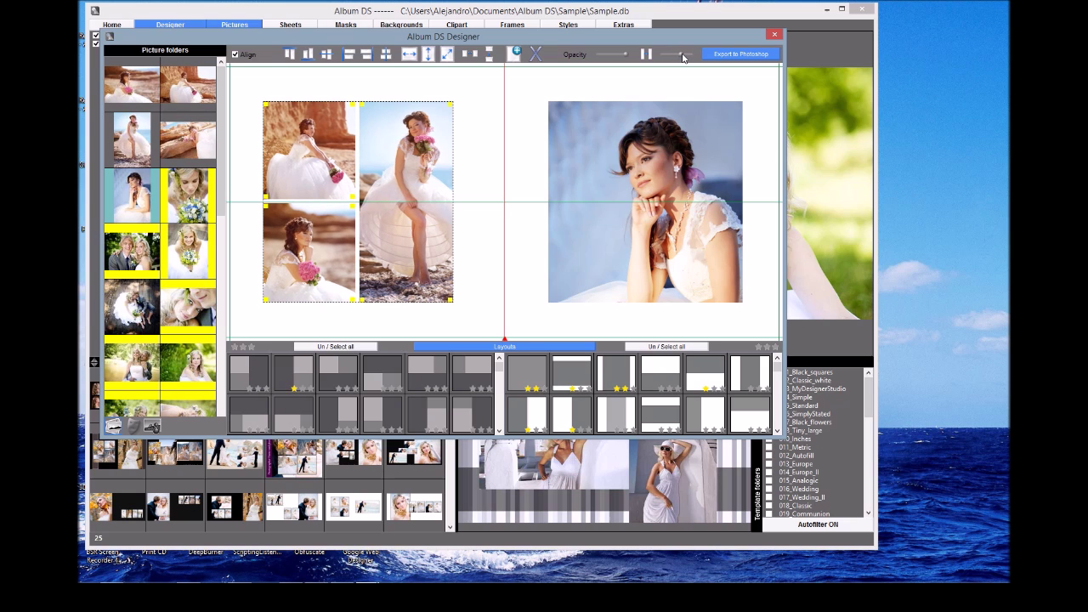
right_click(417, 127)
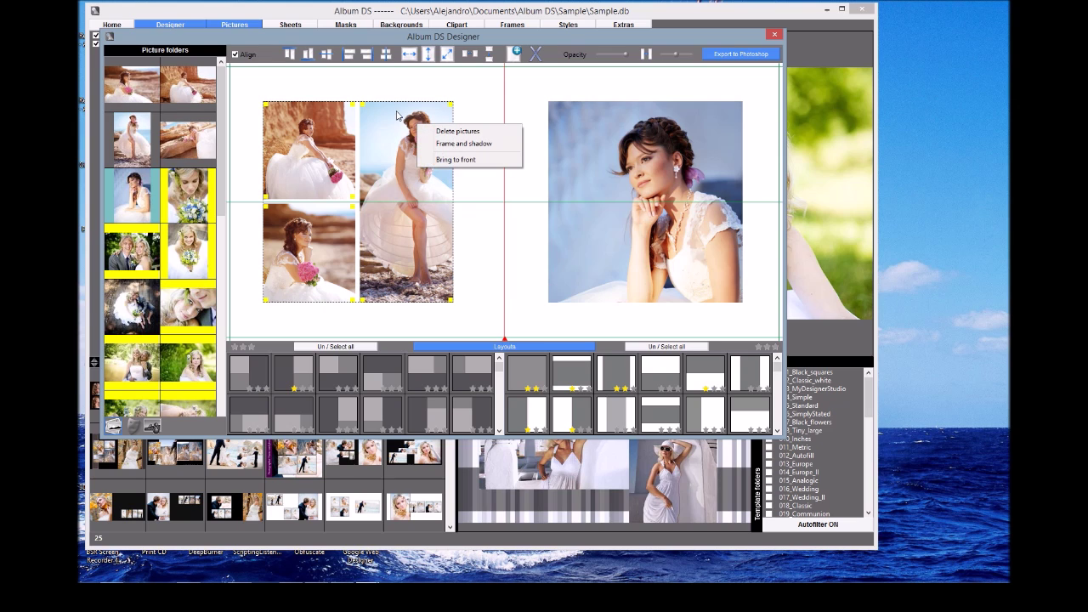
left_click(453, 132)
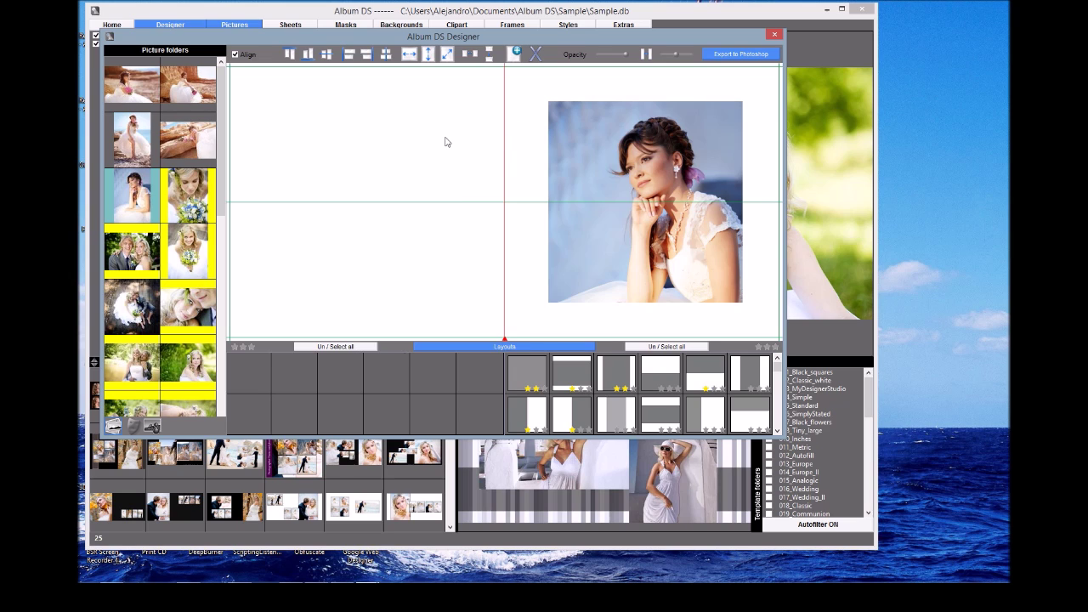
left_click(619, 146)
right_click(619, 146)
left_click(624, 149)
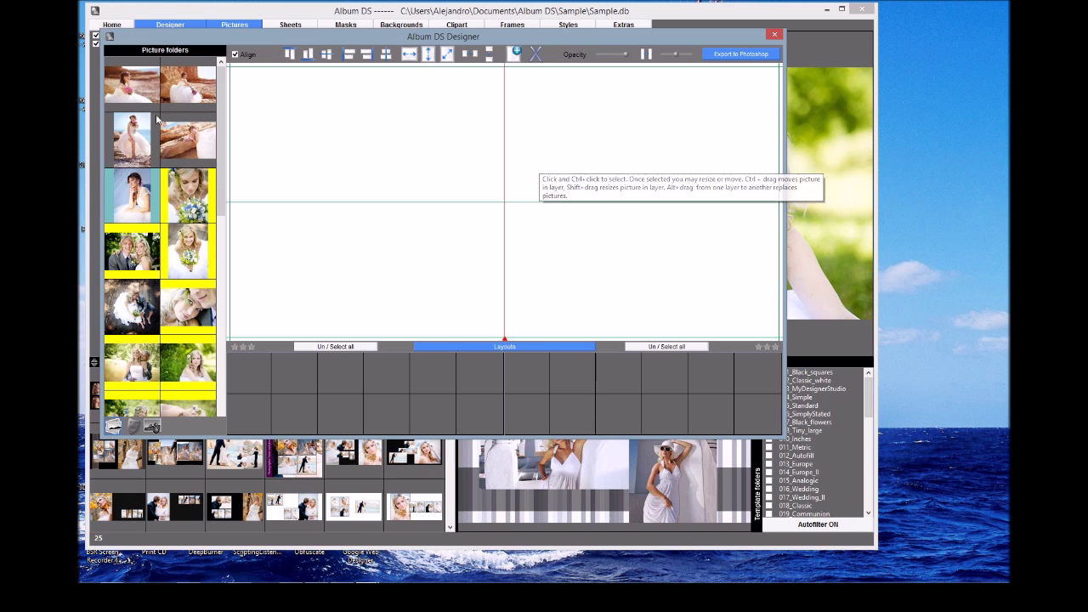
Step: Drop the photos as a collage on the left page, lowering then restoring opacity to full
left_click_drag(153, 149, 383, 151)
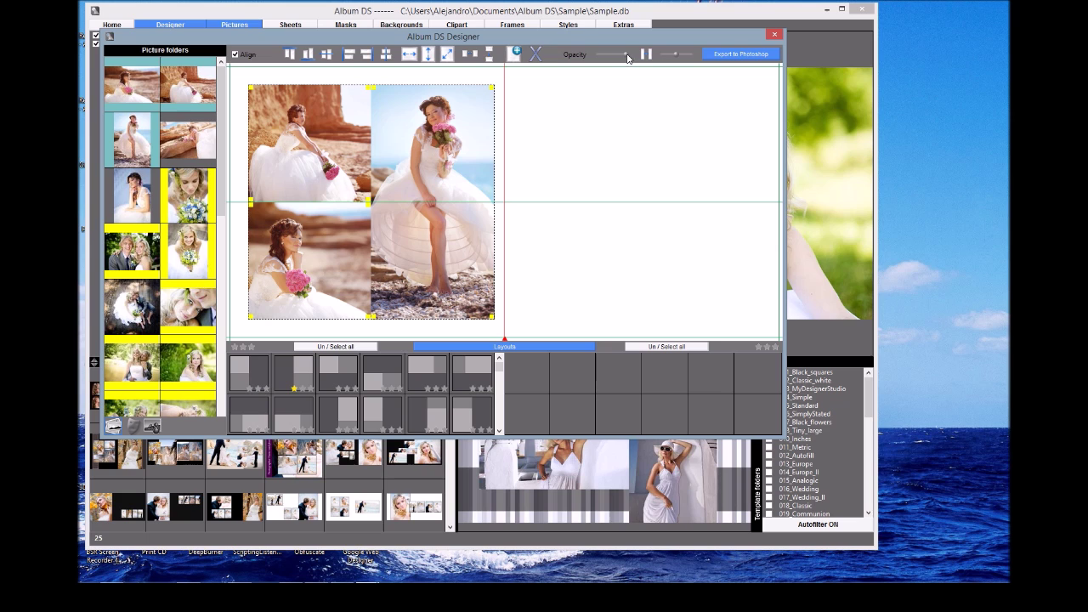
left_click_drag(625, 55, 613, 55)
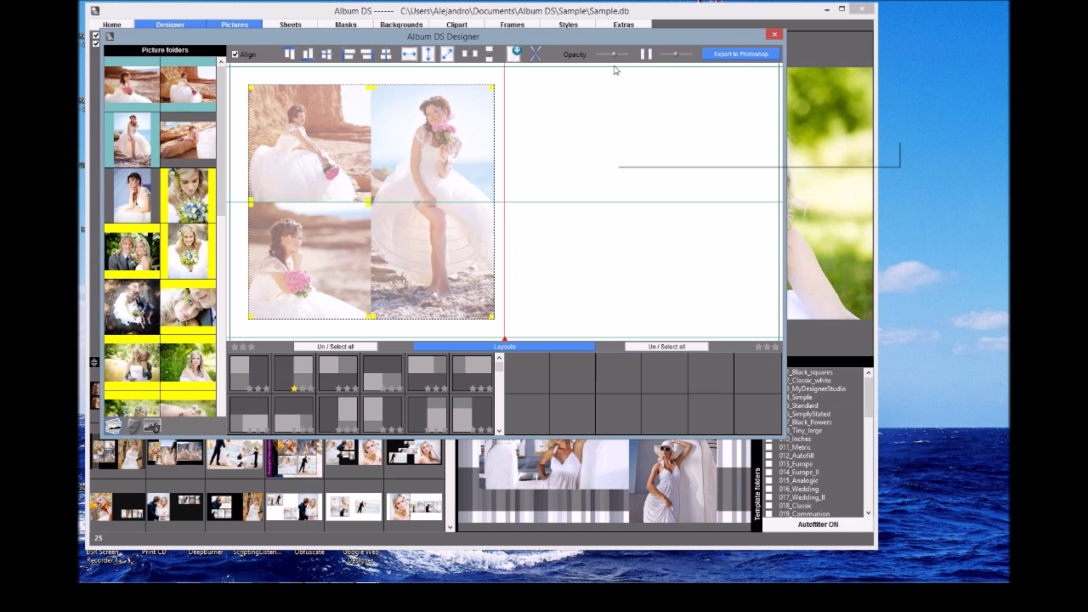
left_click_drag(625, 55, 630, 55)
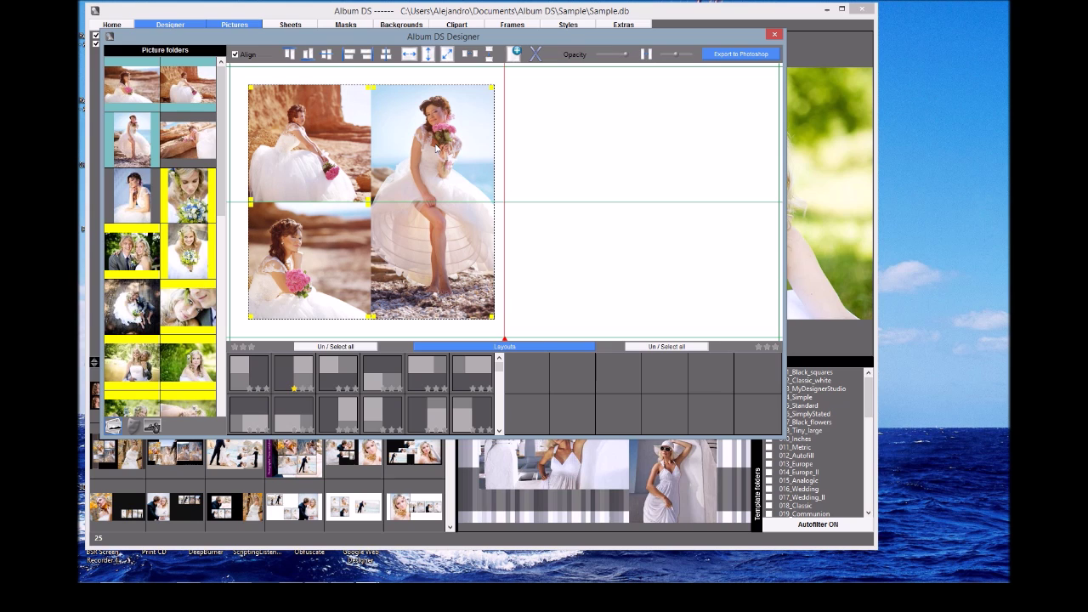
Step: Zoom and pan the top-left photo so the bride fills its frame, then drop the seated portrait on the right page
left_click(538, 157)
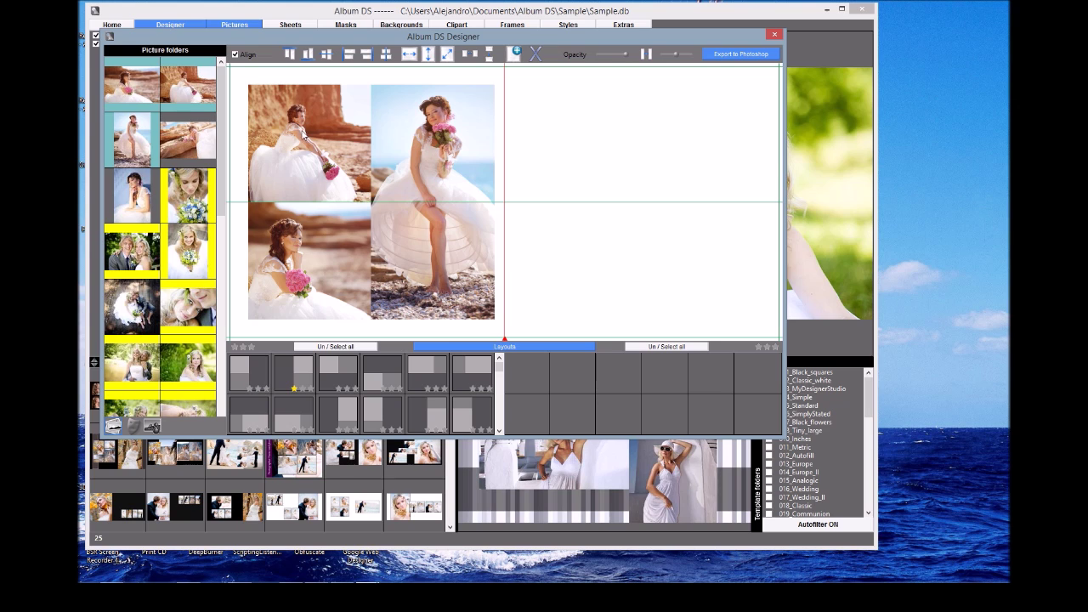
scroll(302, 129, "up", 4)
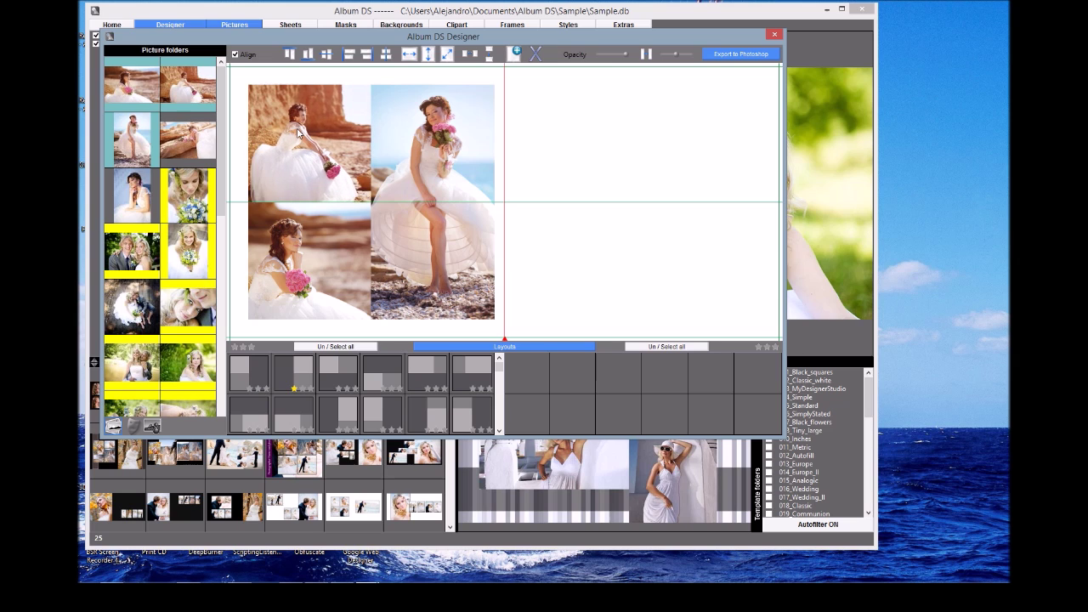
scroll(298, 132, "up", 1)
scroll(299, 128, "up", 3)
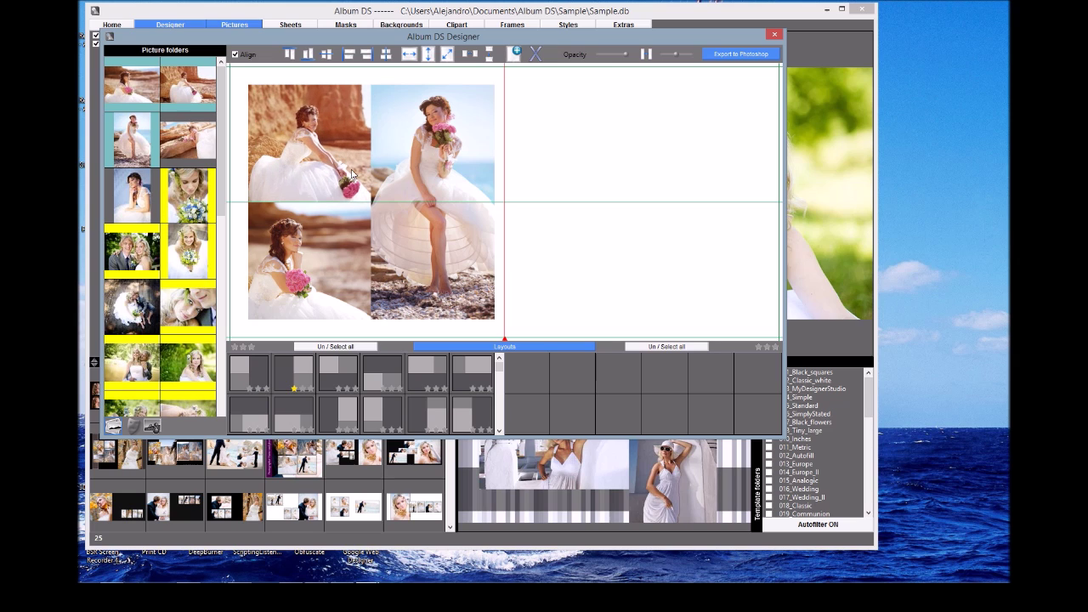
left_click_drag(334, 168, 325, 132)
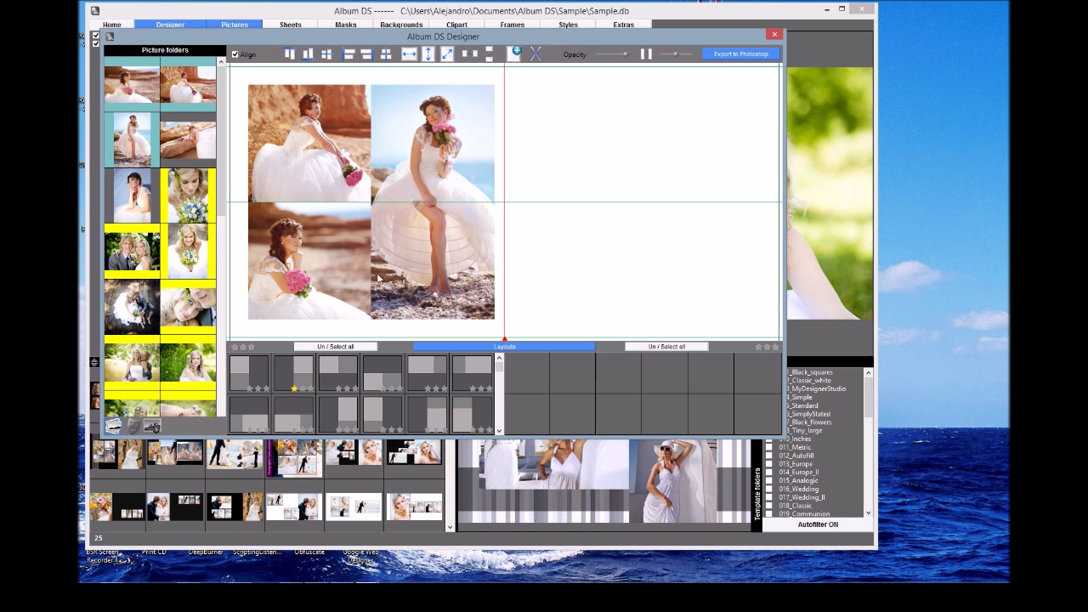
left_click(348, 348)
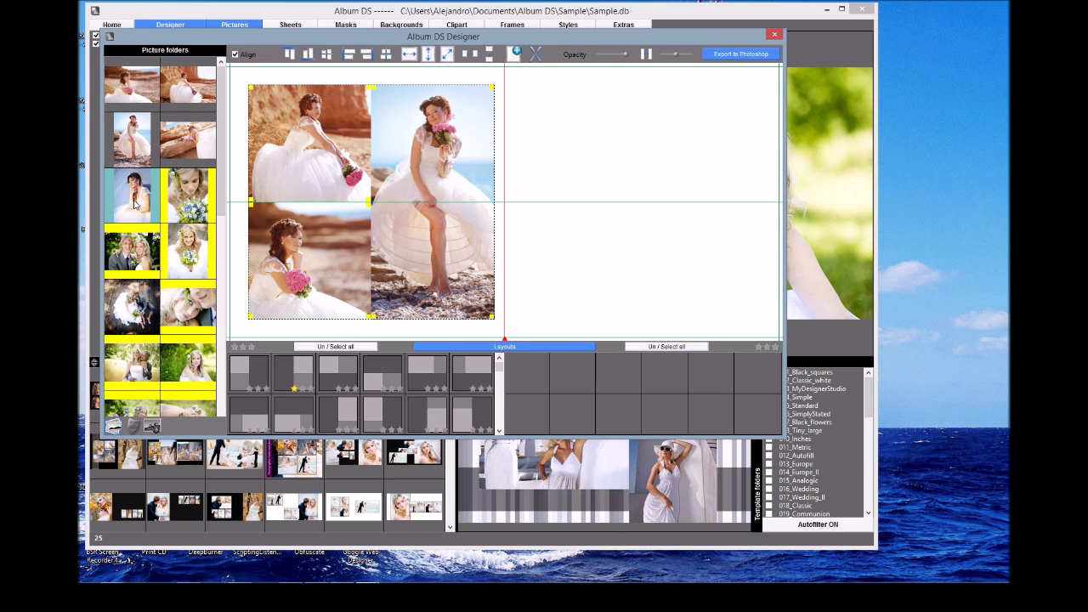
left_click_drag(134, 204, 600, 189)
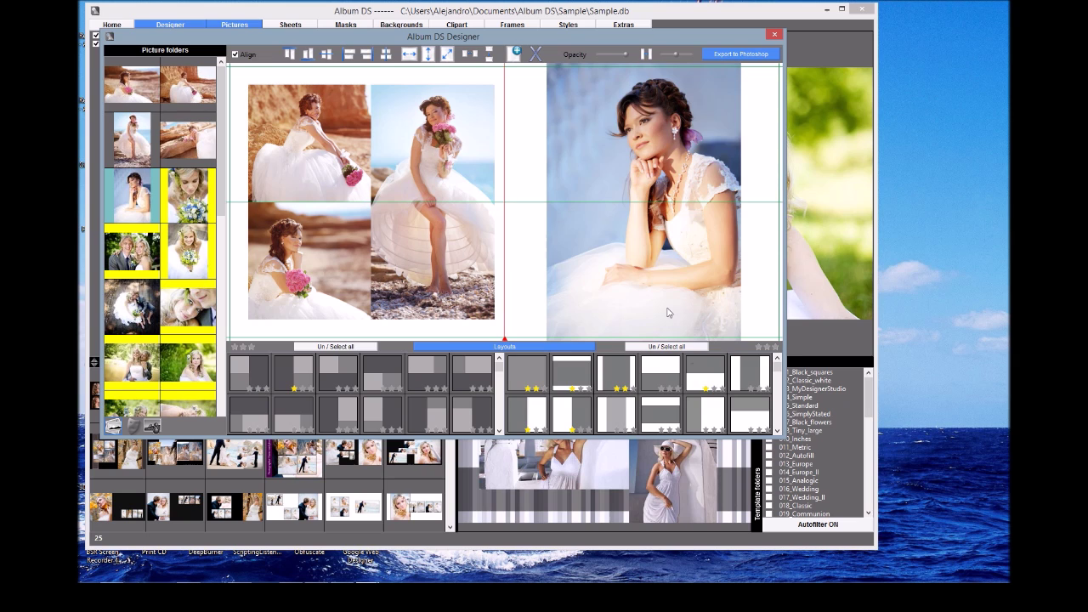
Step: Trim the right-page portrait's top and bottom edges to match the left-page photos' height
left_click(678, 271)
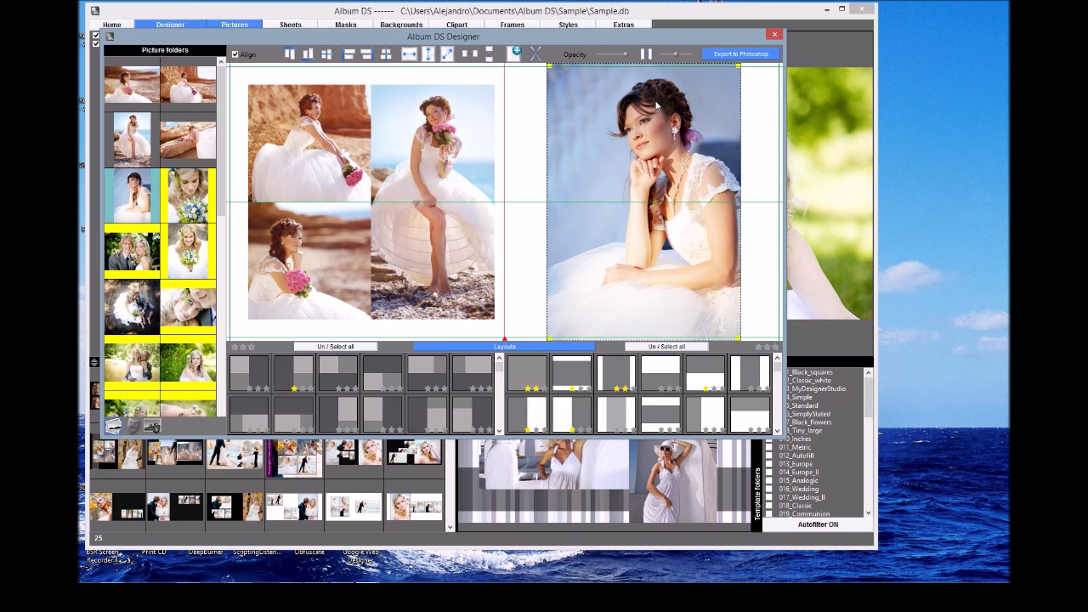
left_click_drag(643, 75, 644, 94)
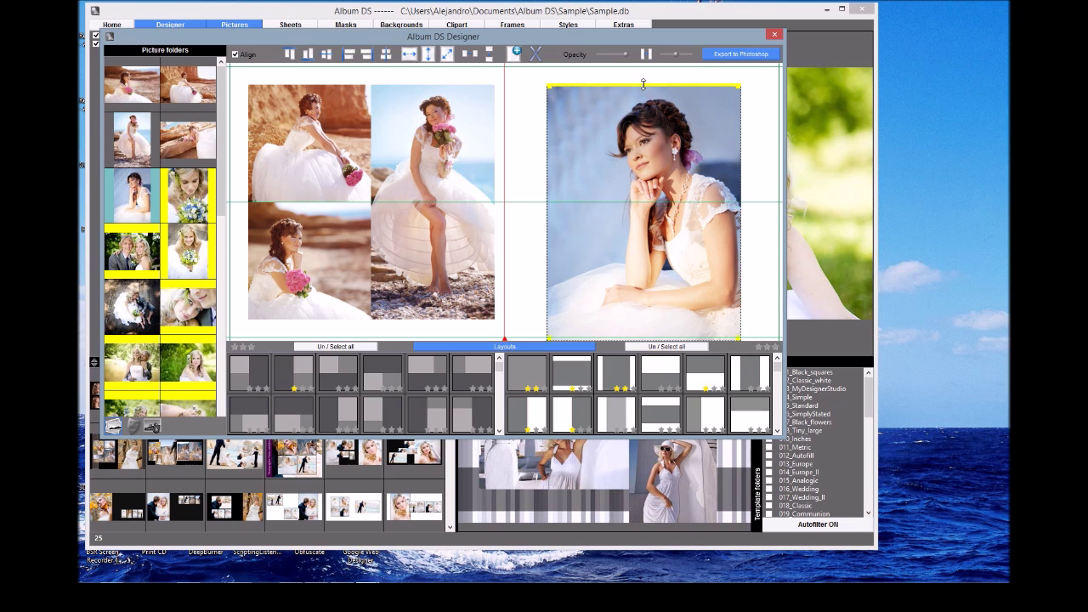
left_click_drag(654, 324, 655, 320)
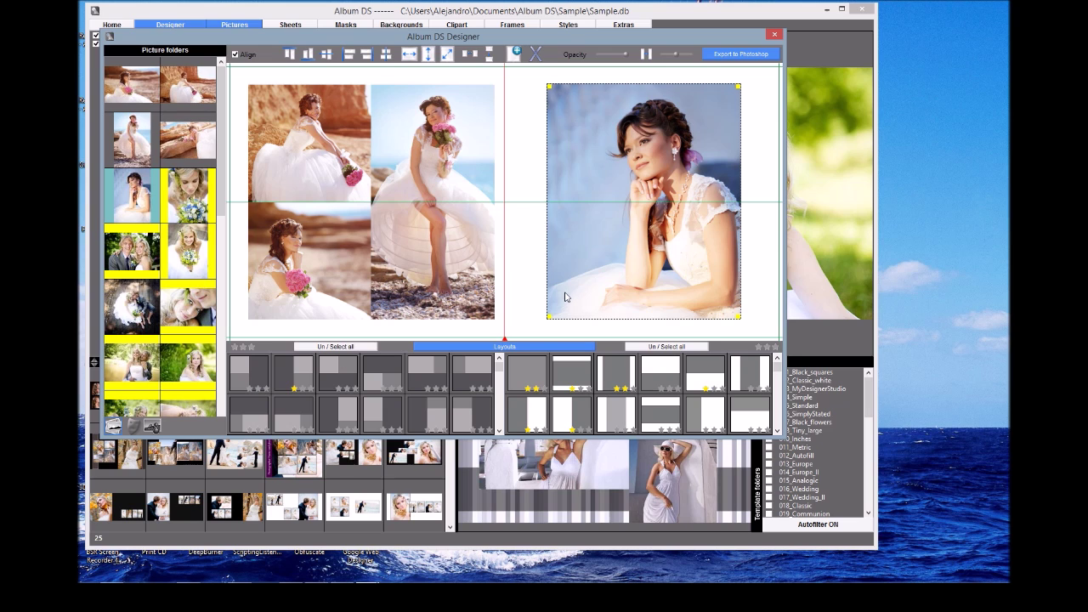
Step: Select the left-page photo group, nudge it slightly left, and deselect
left_click(522, 287)
left_click(357, 347)
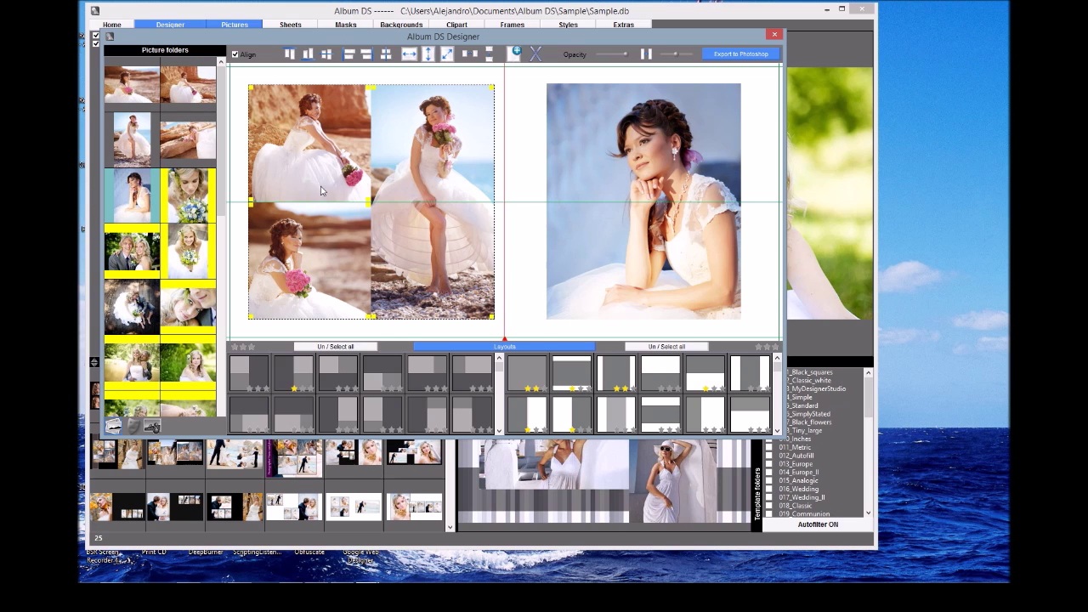
left_click_drag(321, 176, 317, 176)
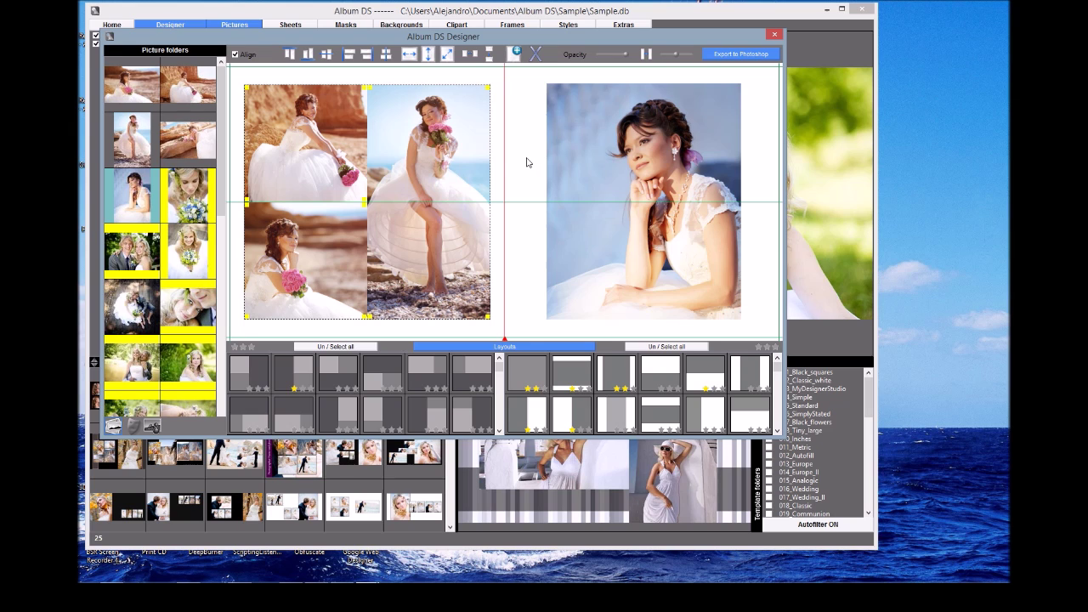
left_click(526, 161)
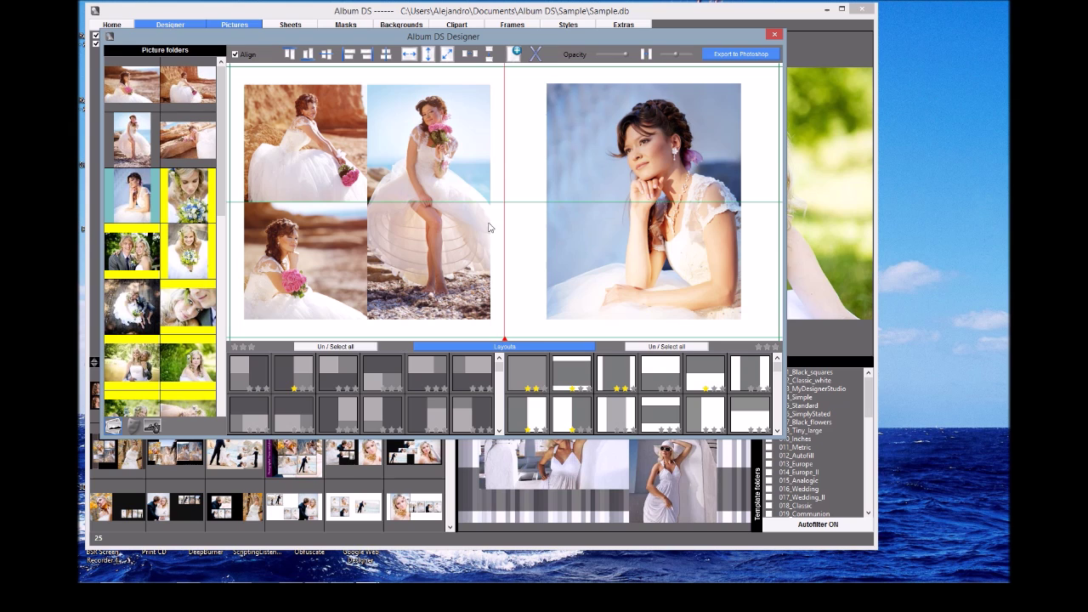
Step: Drop the bride-on-rocks photo into the left tall frame, then swap it with the seated portrait
left_click(182, 145)
left_click_drag(183, 144, 407, 162)
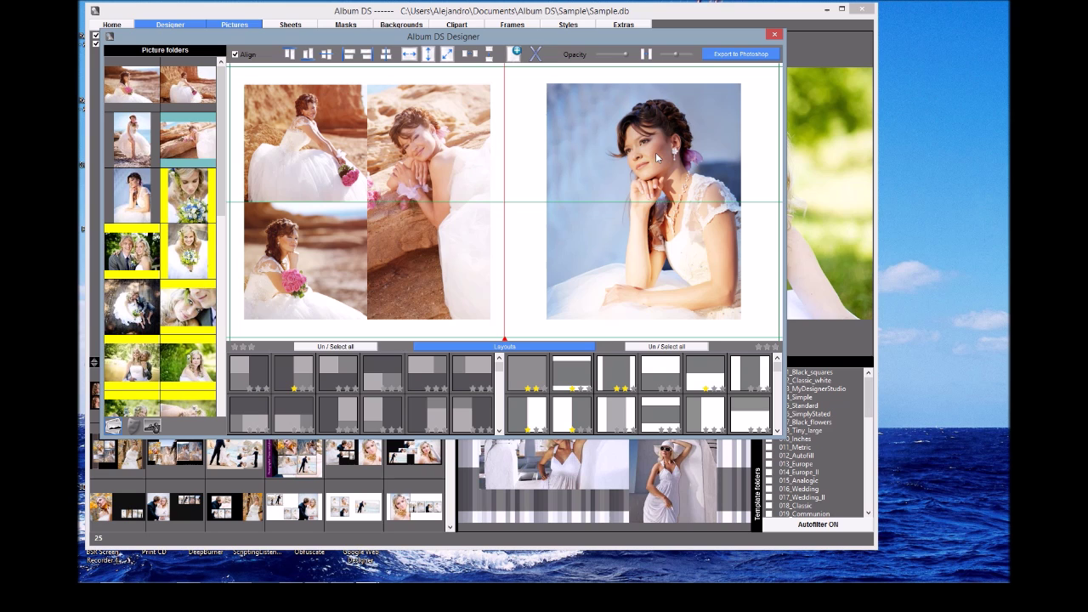
left_click_drag(655, 152, 414, 142)
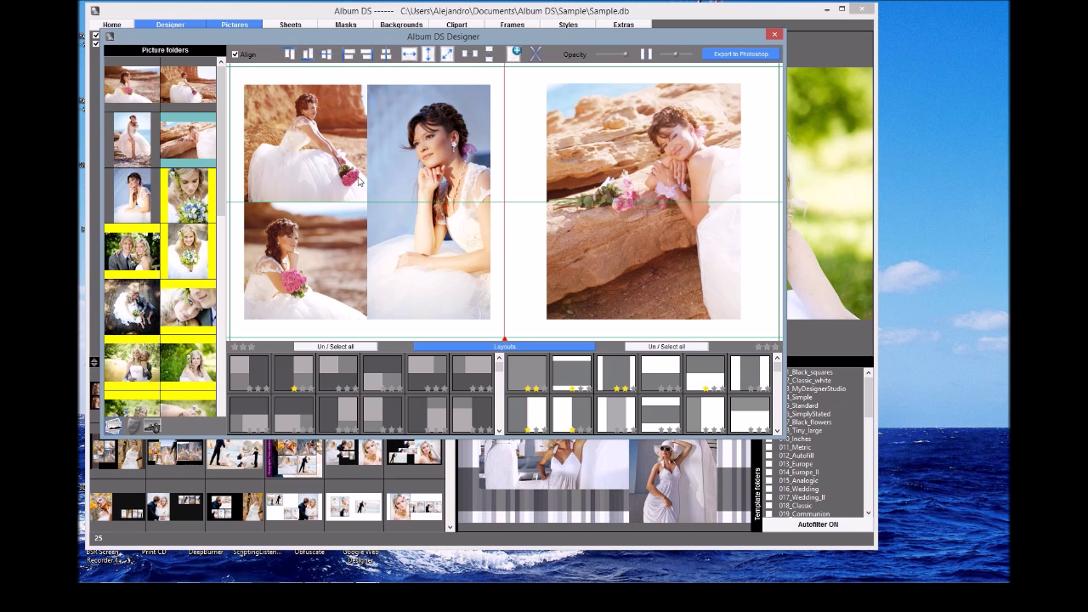
Step: Add a third bride photo to the left page and the standing bride beside the repositioned reclining bride
left_click(186, 93)
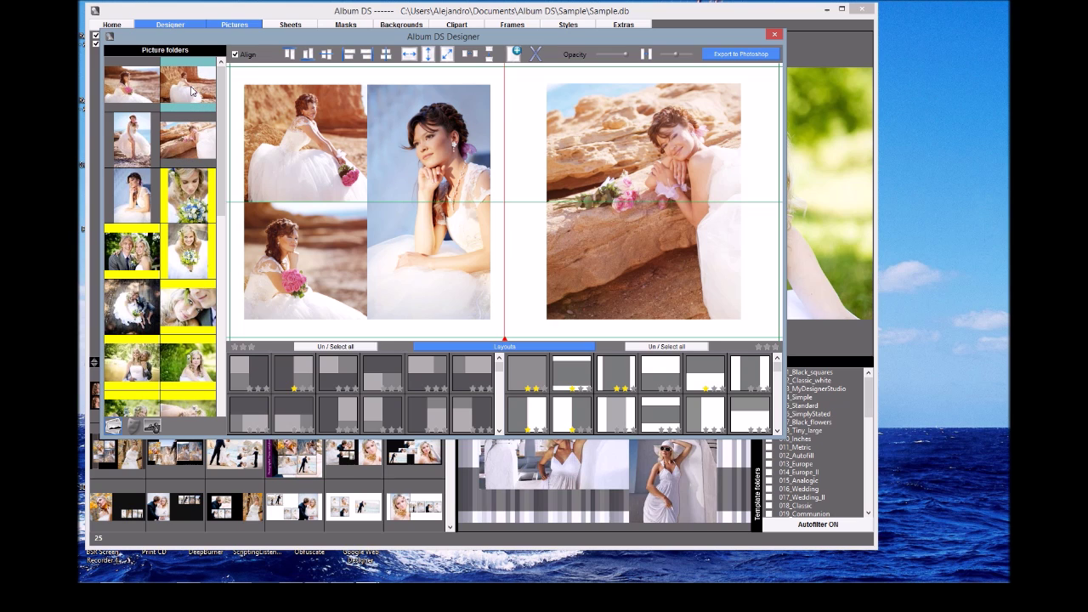
mouse_move(187, 89)
left_mouse_down()
mouse_move(283, 206)
mouse_move(335, 208)
mouse_move(289, 207)
mouse_move(311, 206)
mouse_move(291, 207)
mouse_move(304, 164)
mouse_move(295, 207)
left_mouse_up()
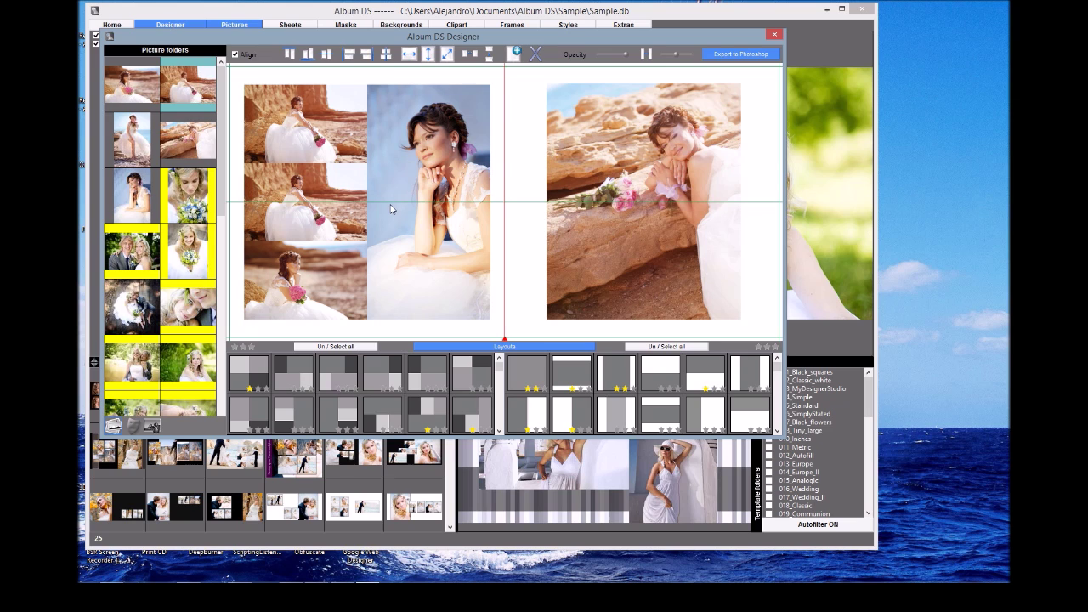
left_click(143, 150)
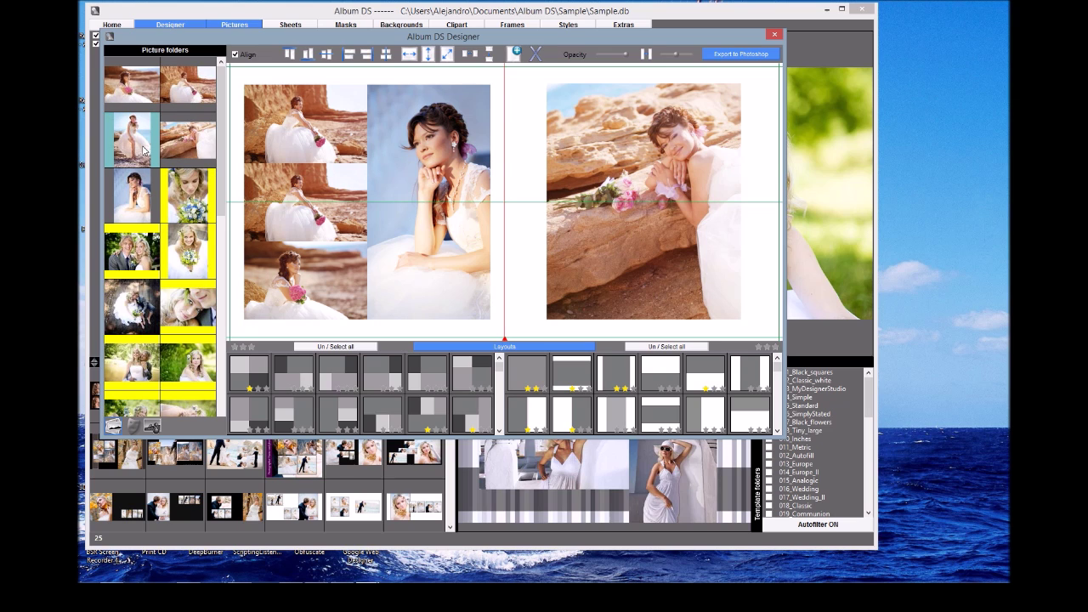
left_click_drag(136, 148, 555, 201)
left_click_drag(703, 185, 674, 187)
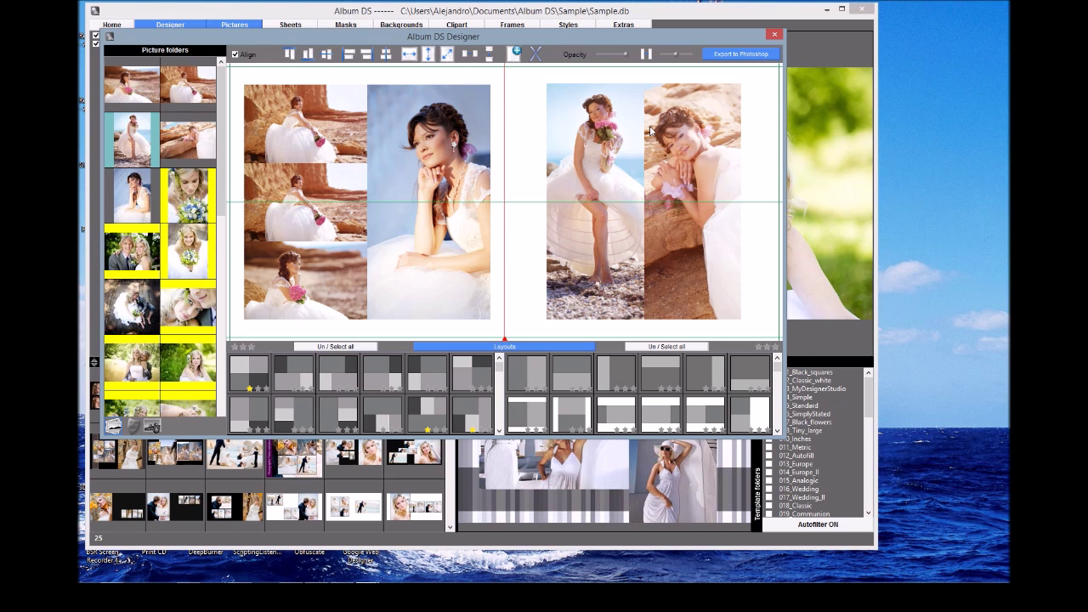
Step: Clear both pages, then place the bouquet bride on the left page and another photo on the right
left_click(535, 55)
left_click(142, 94)
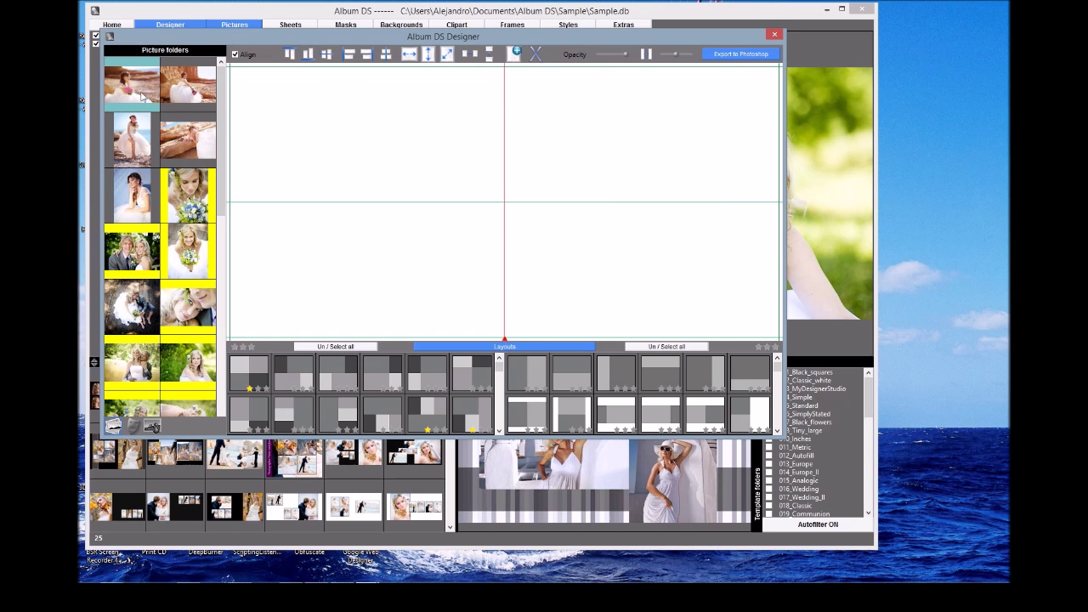
left_click_drag(142, 94, 430, 195)
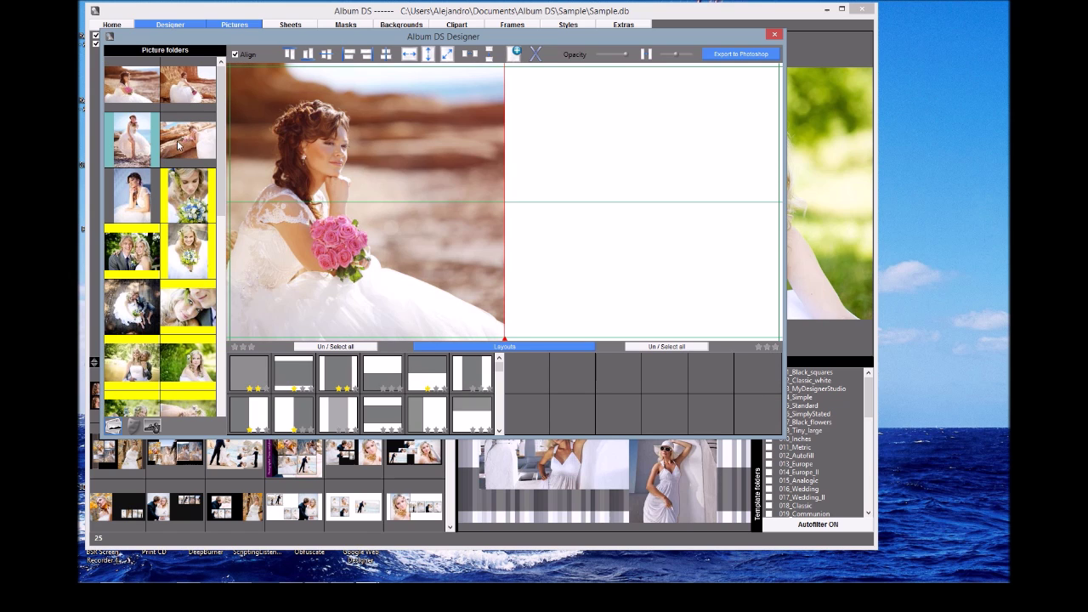
left_click_drag(178, 147, 553, 168)
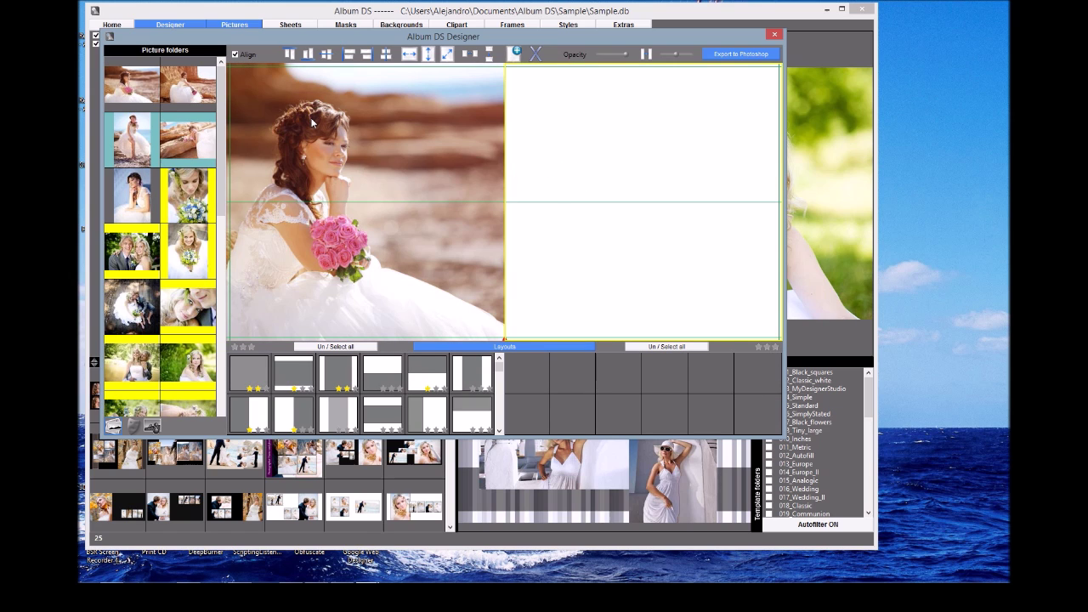
Step: Shrink the left bride photo to a square with white margins and show the masks collection
left_click(228, 65)
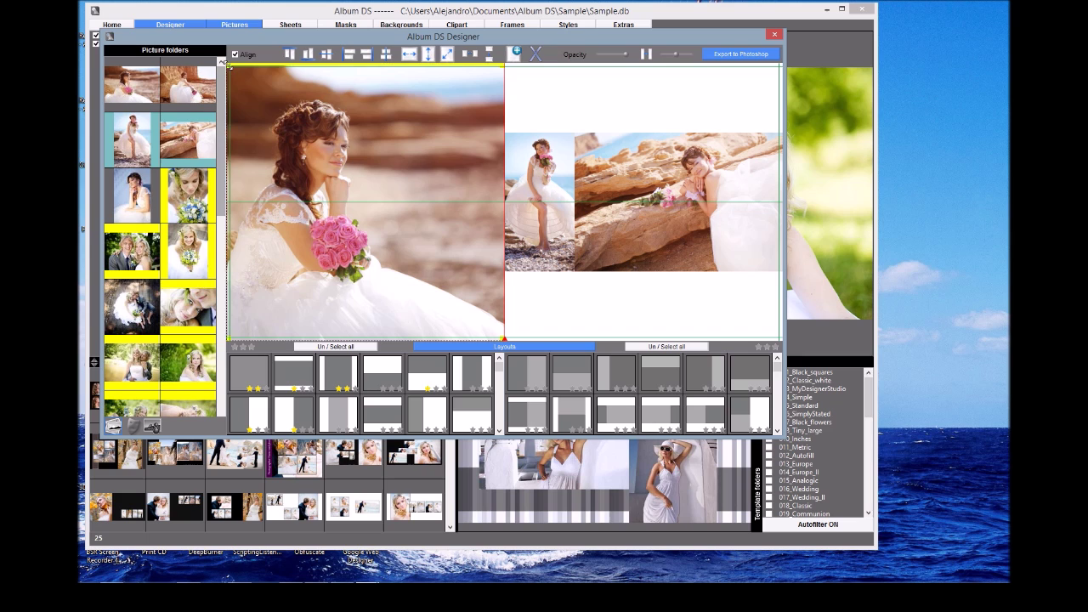
left_click_drag(228, 65, 246, 83)
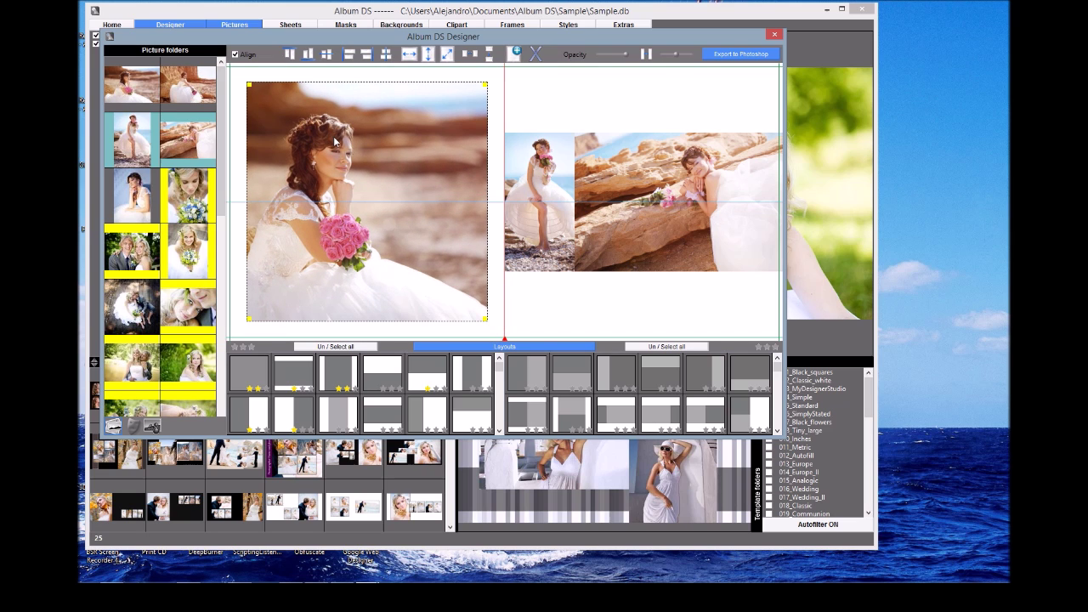
left_click(497, 143)
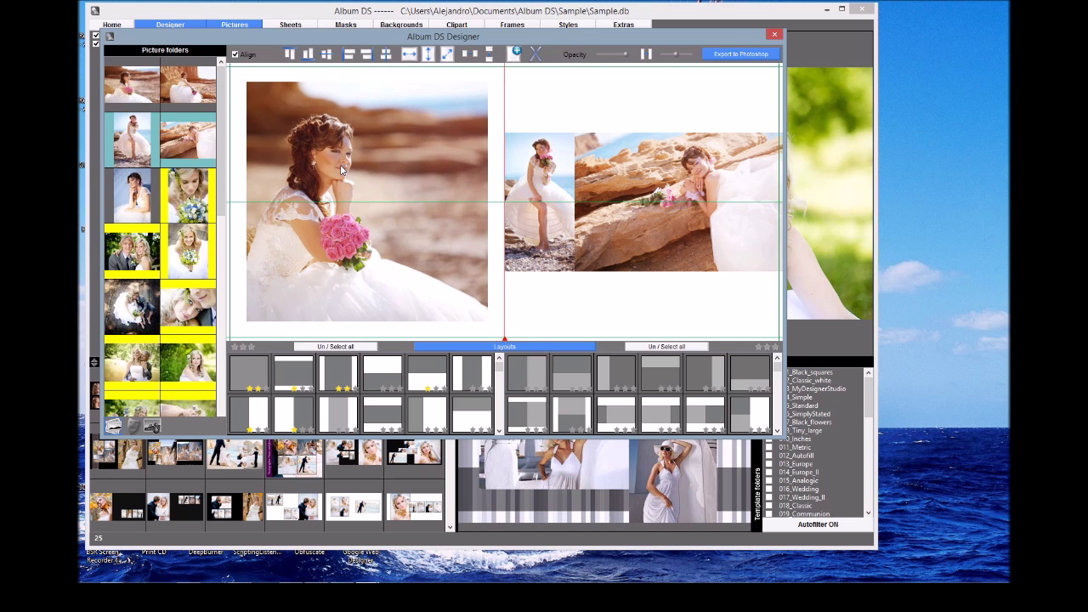
left_click(132, 429)
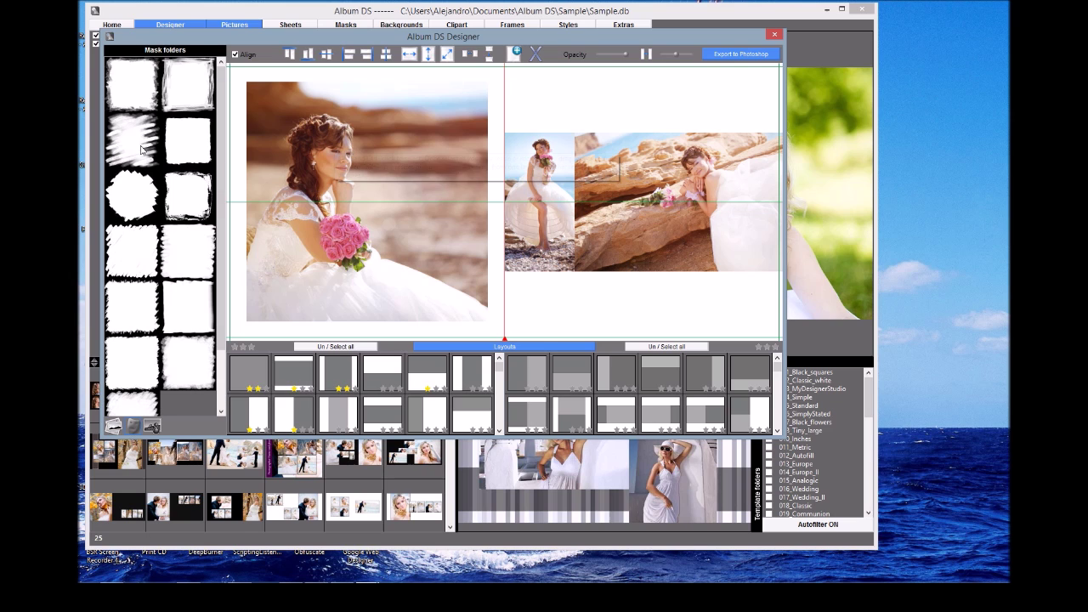
Step: Apply a brush-stroke mask to the left bride photo, enlarging and repositioning the image within it
left_click_drag(131, 140, 361, 177)
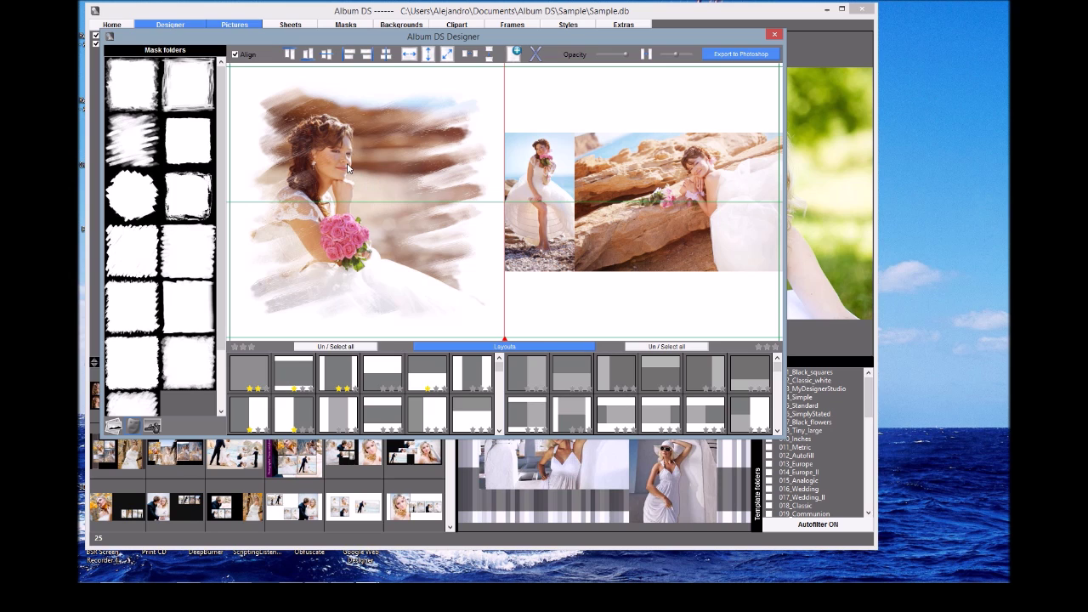
mouse_move(353, 179)
left_mouse_down()
mouse_move(346, 171)
mouse_move(372, 185)
left_mouse_up()
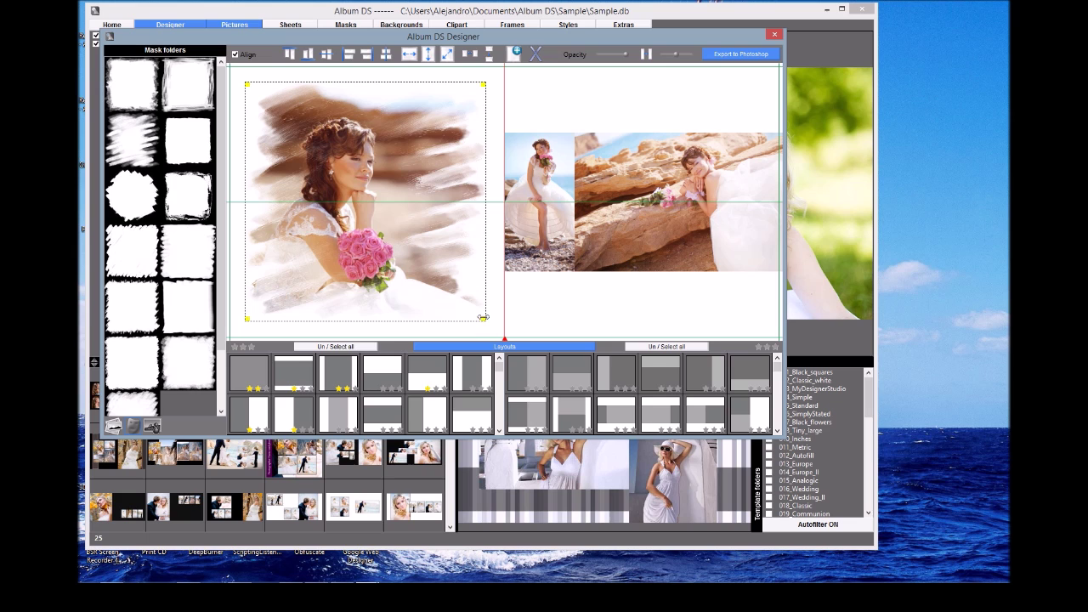
left_click_drag(491, 328, 492, 327)
left_click_drag(389, 235, 404, 205)
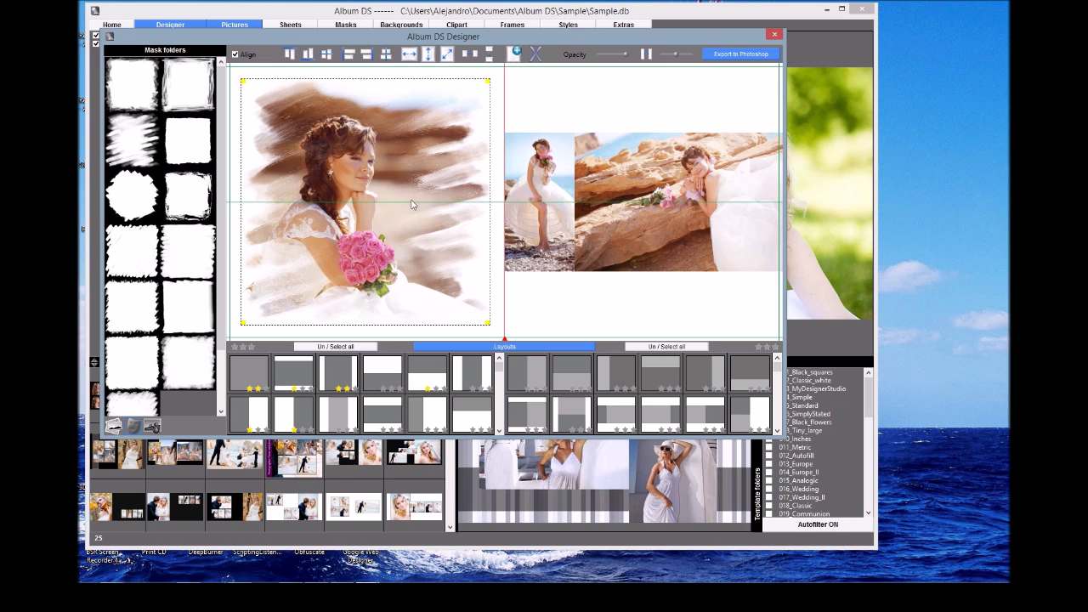
left_click(527, 82)
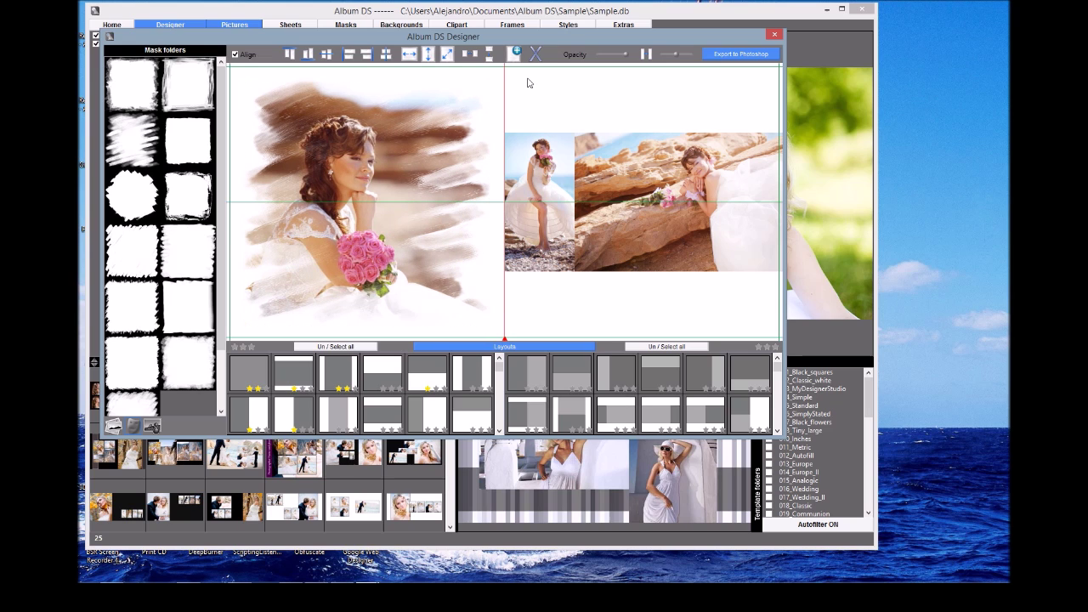
Step: Delete the mask, try painted-edge and square brushed masks, then delete the mask again
right_click(366, 168)
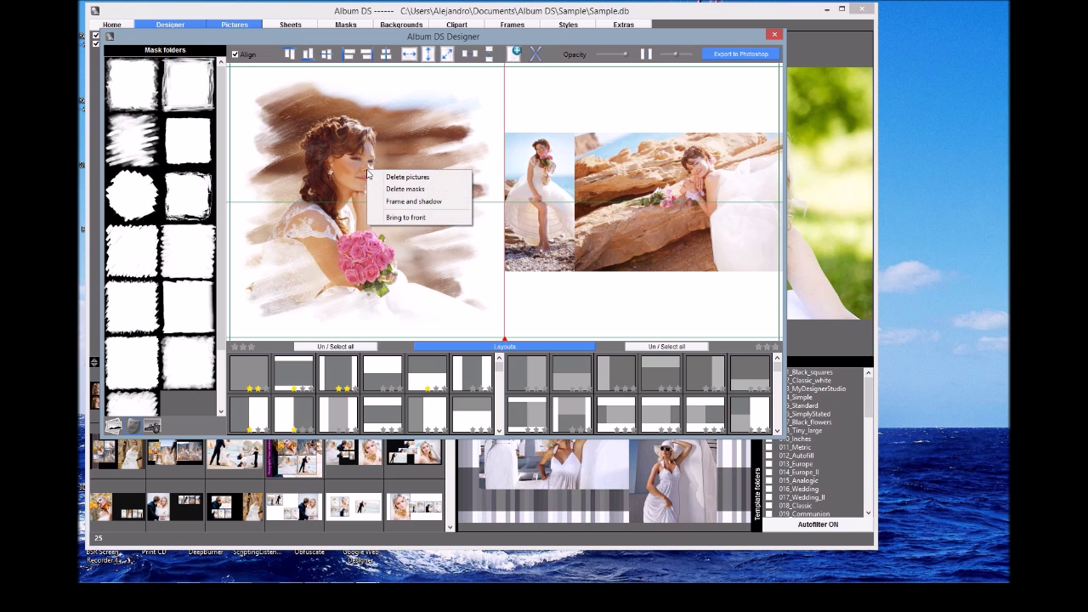
left_click(406, 190)
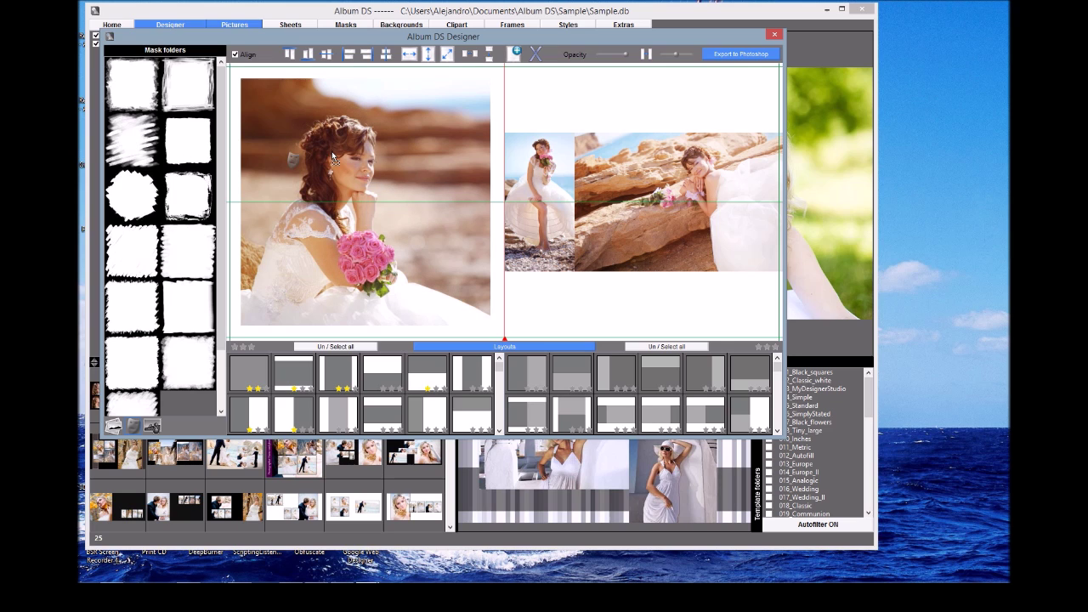
left_click_drag(332, 158, 324, 176)
left_click_drag(183, 206, 372, 162)
right_click(372, 163)
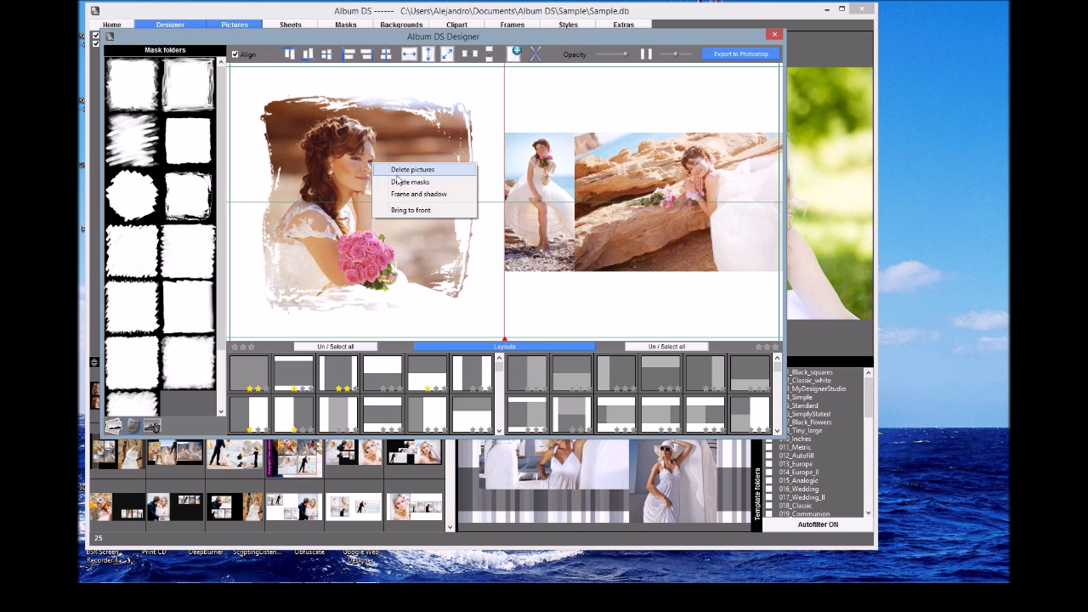
left_click(398, 182)
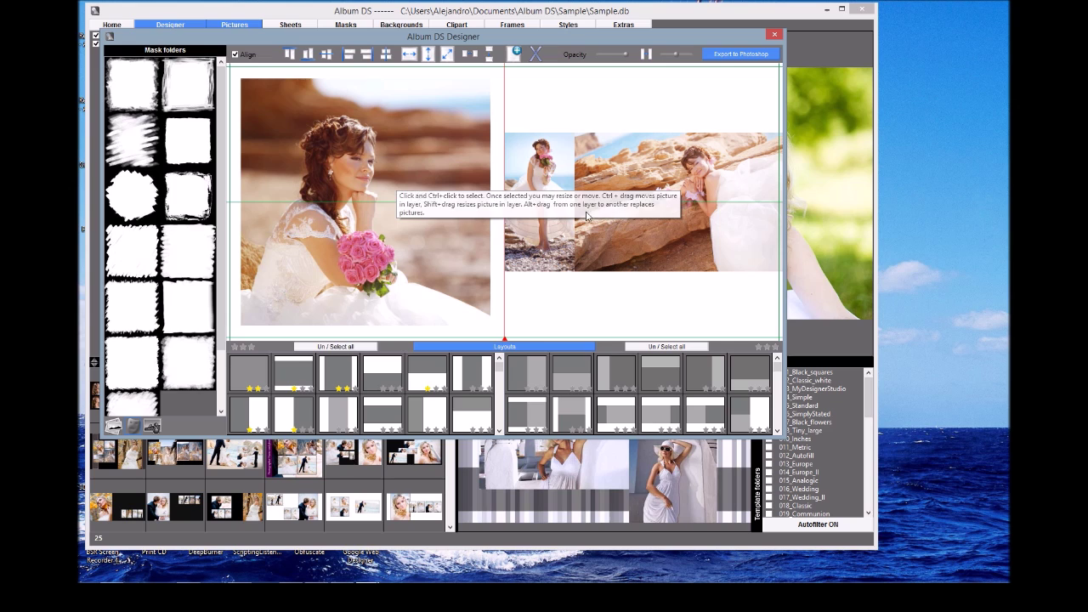
Step: Narrow both right-page photos, shift them right, and open a small gap between them
left_click(561, 201)
left_click(638, 198, "ctrl")
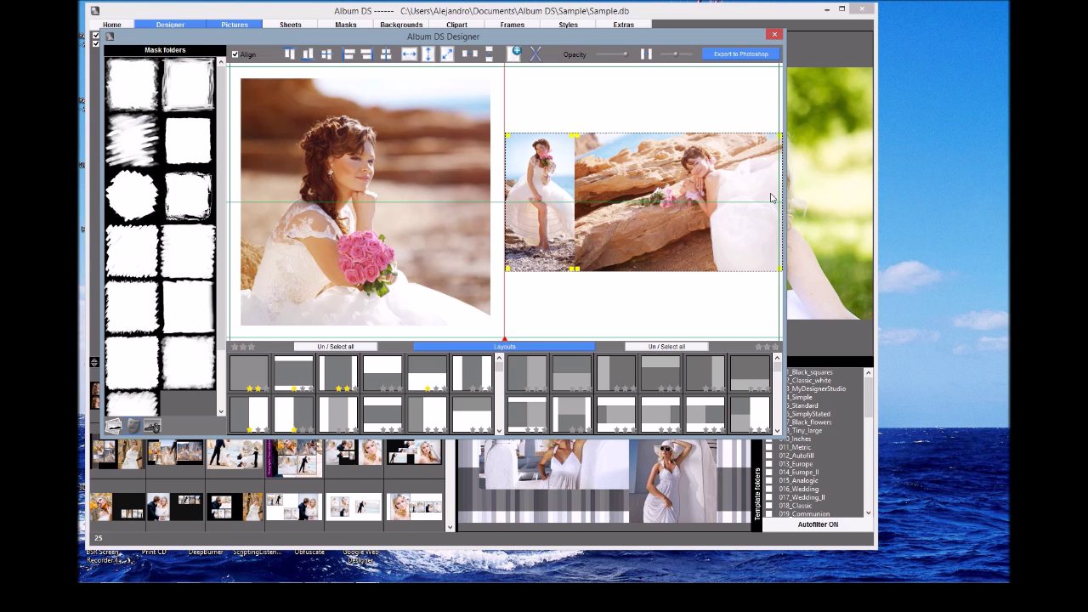
left_click_drag(760, 194, 699, 185)
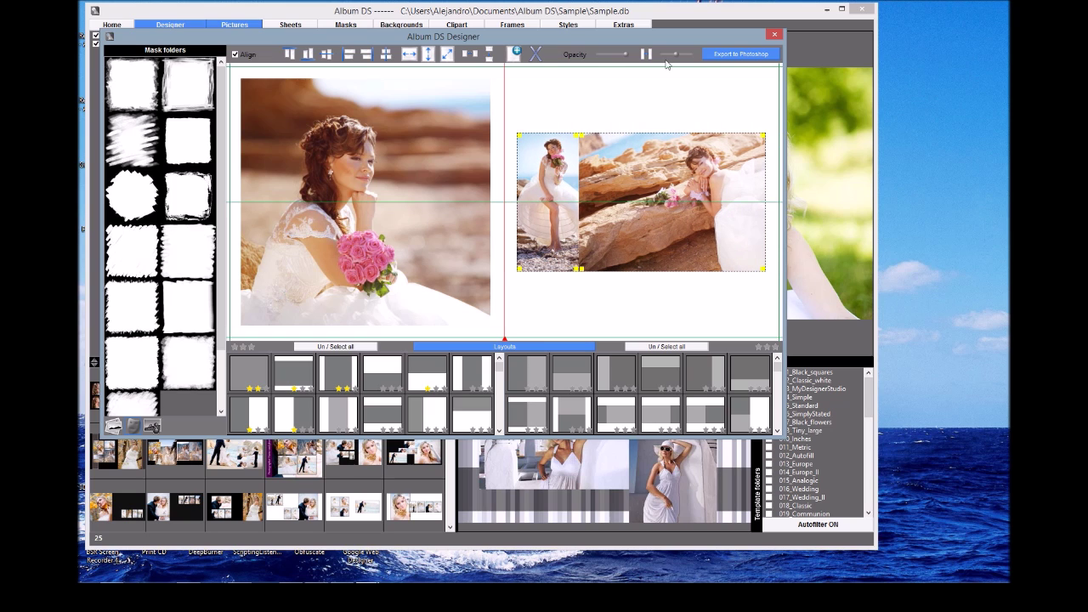
left_click_drag(679, 60, 685, 56)
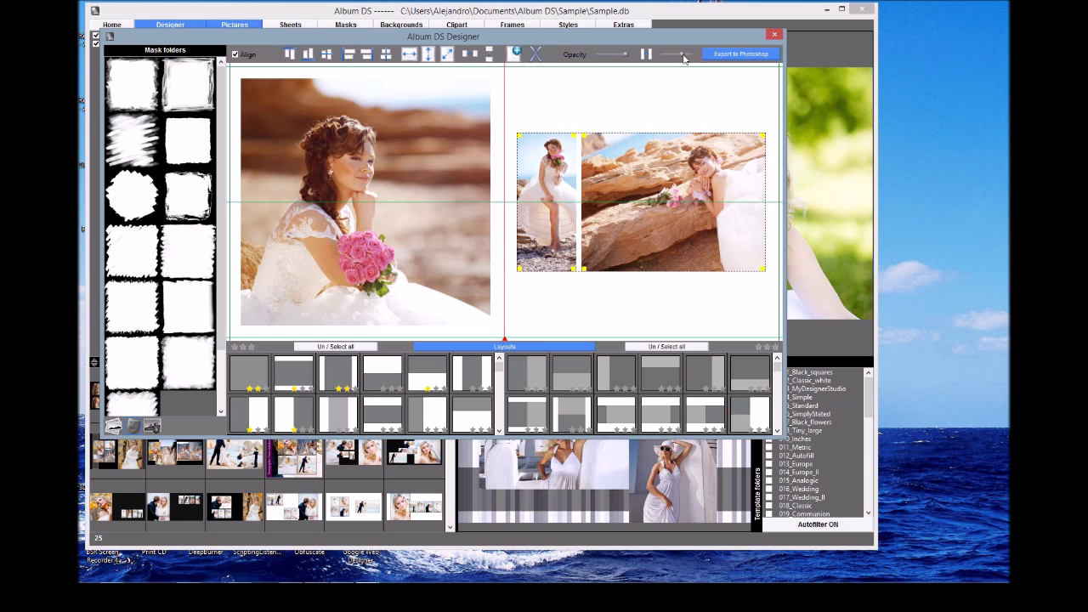
left_click(660, 104)
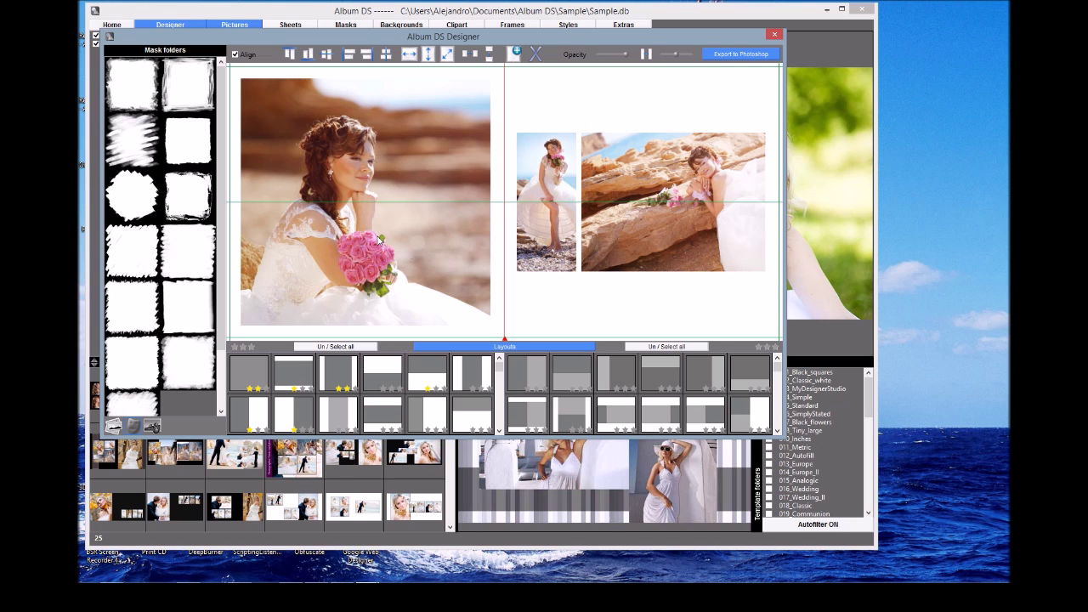
left_click(348, 292)
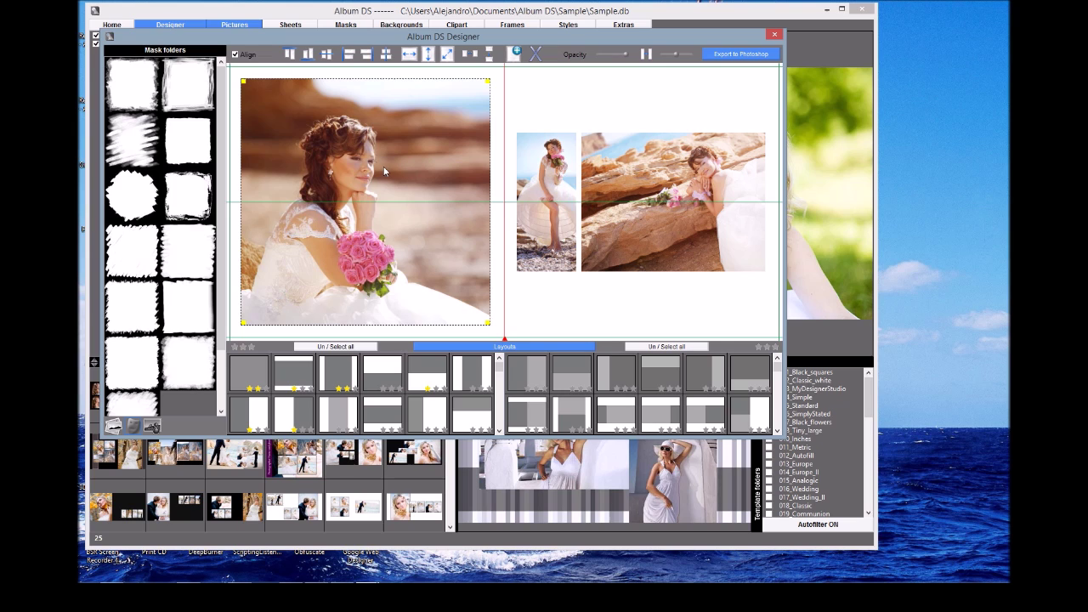
Step: Select all three photos across the left and right pages
left_click(541, 173, "shift")
left_click(628, 170, "shift")
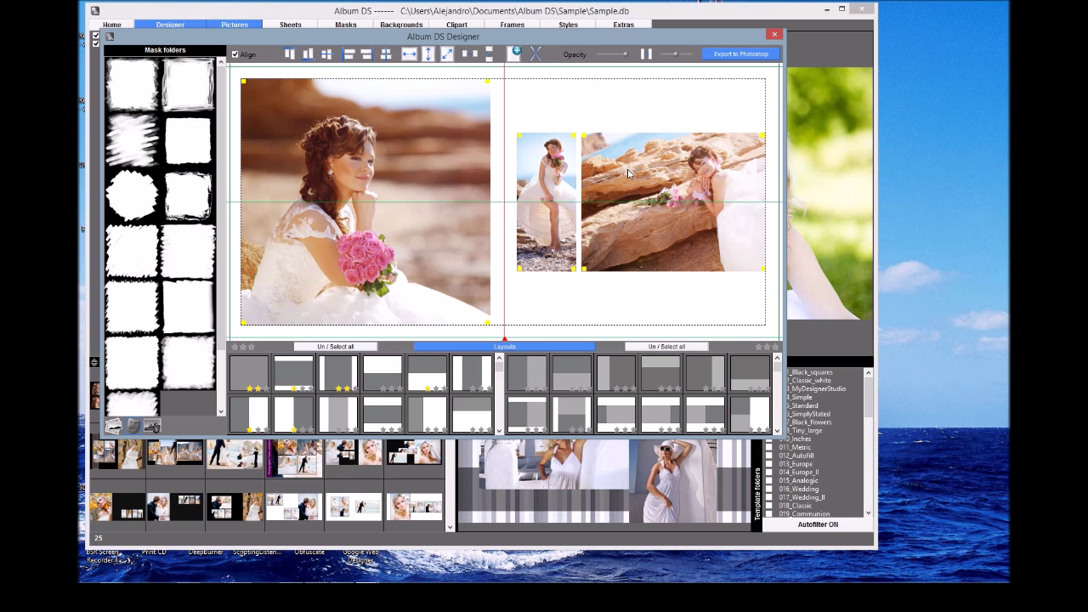
left_click(344, 347)
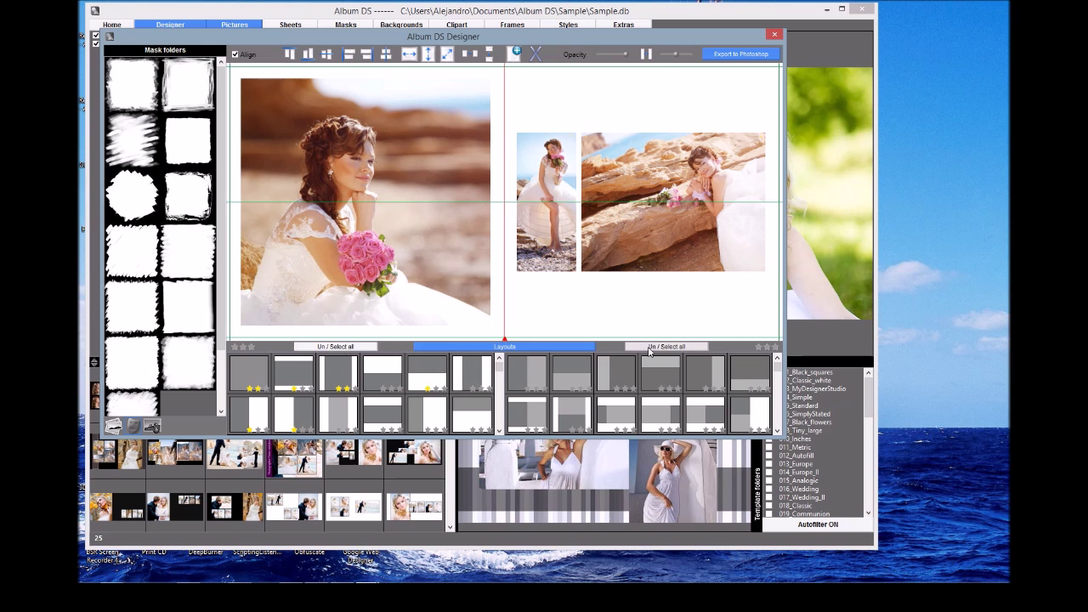
left_click(336, 347)
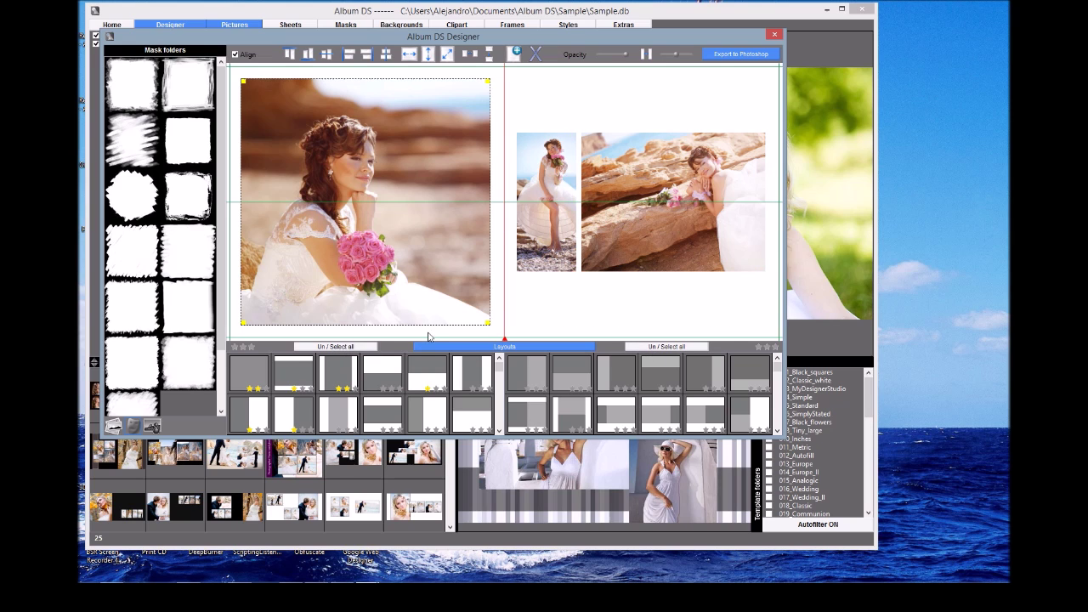
left_click(648, 348)
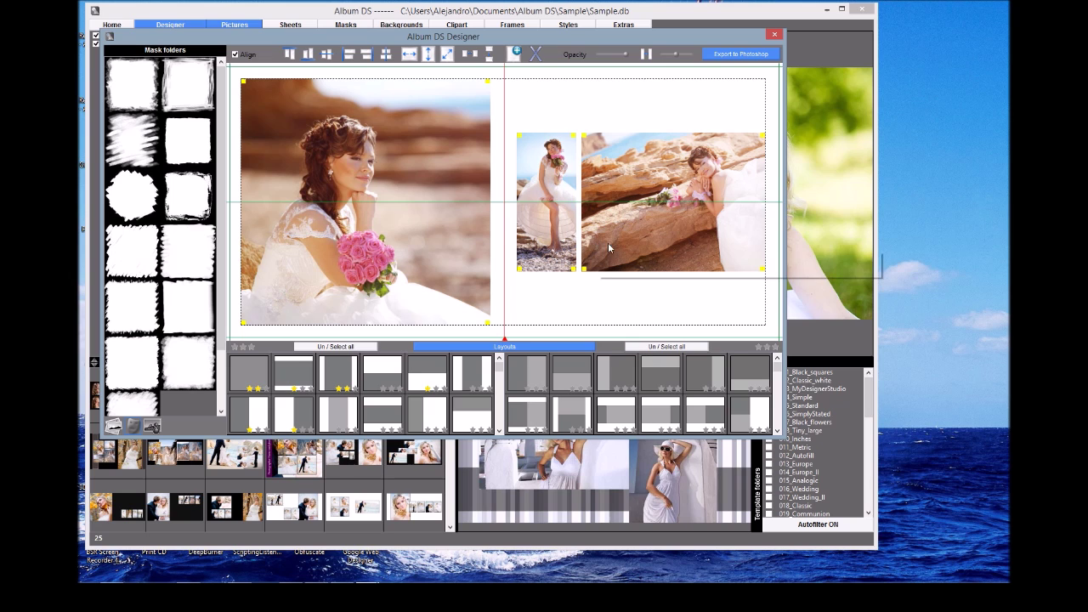
Step: Apply a black frame of size 02 and a drop shadow of about 08 to the selected photos
right_click(372, 167)
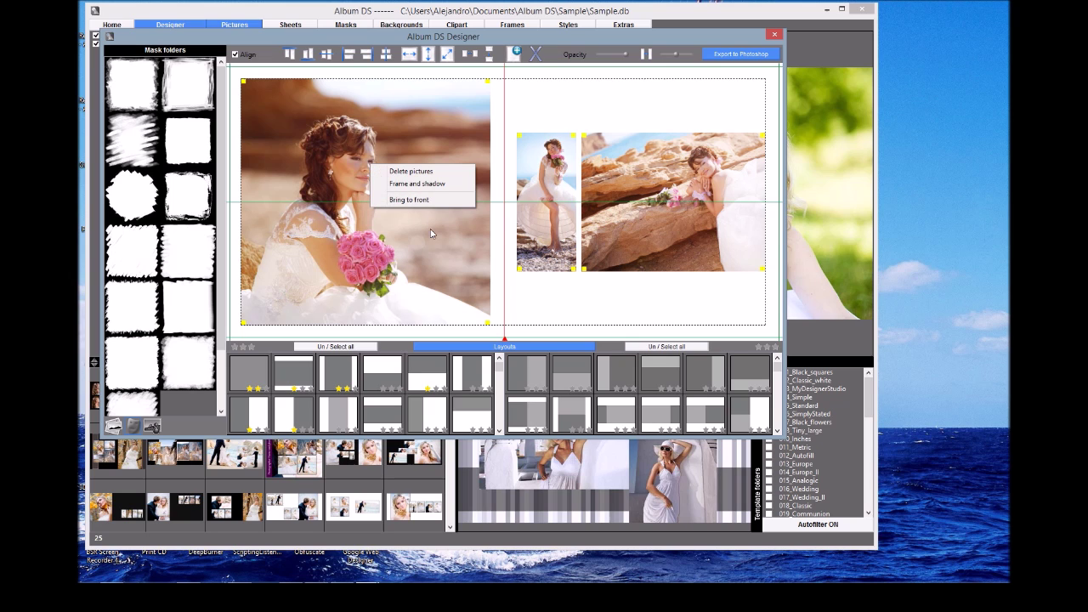
left_click(422, 185)
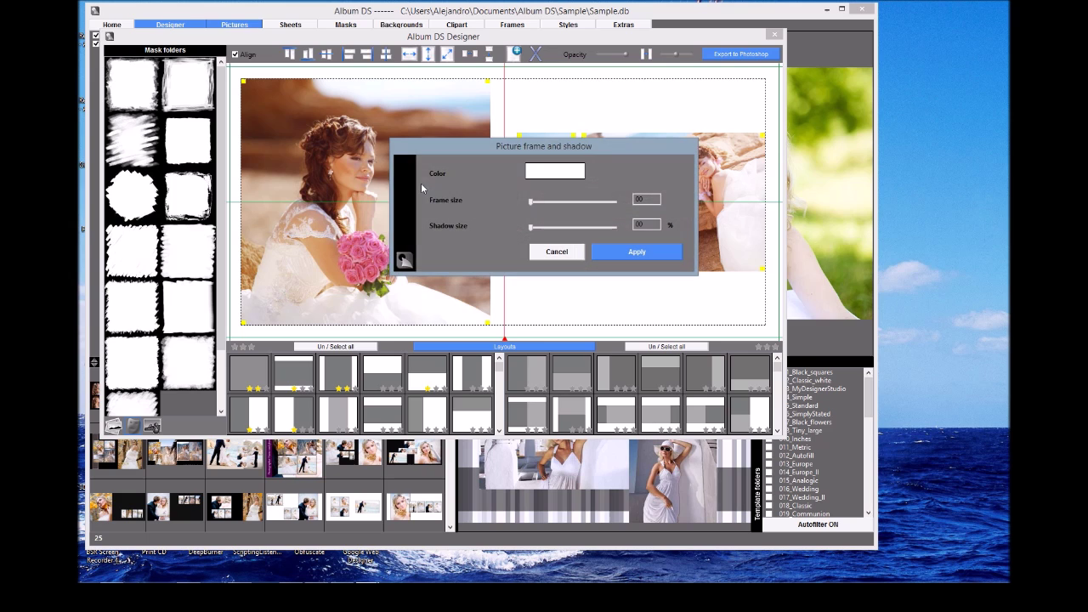
left_click(540, 170)
left_click(408, 249)
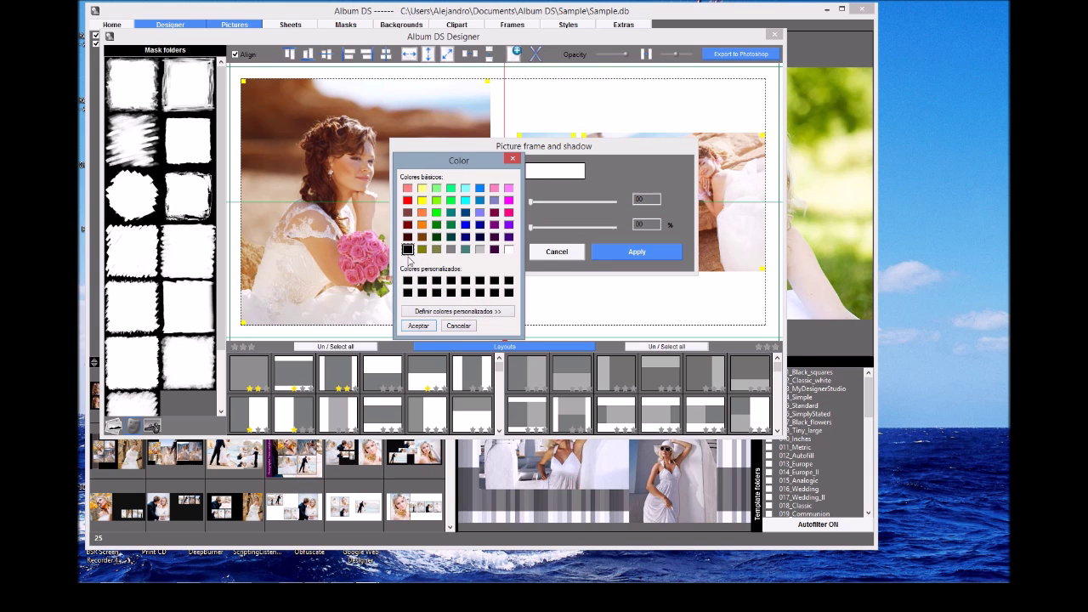
left_click(427, 327)
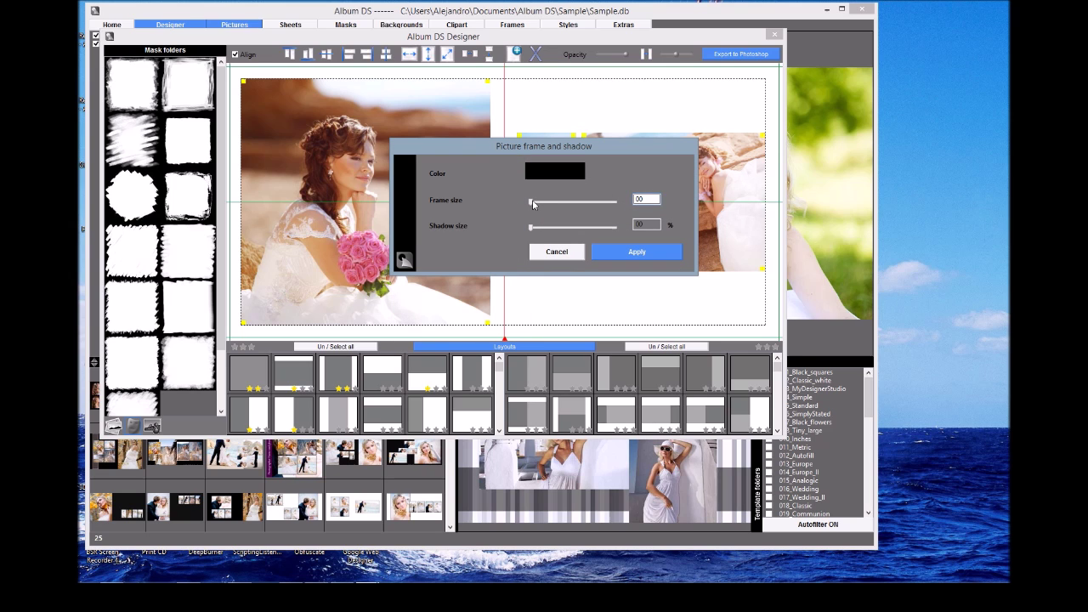
left_click(533, 204)
left_click(539, 202)
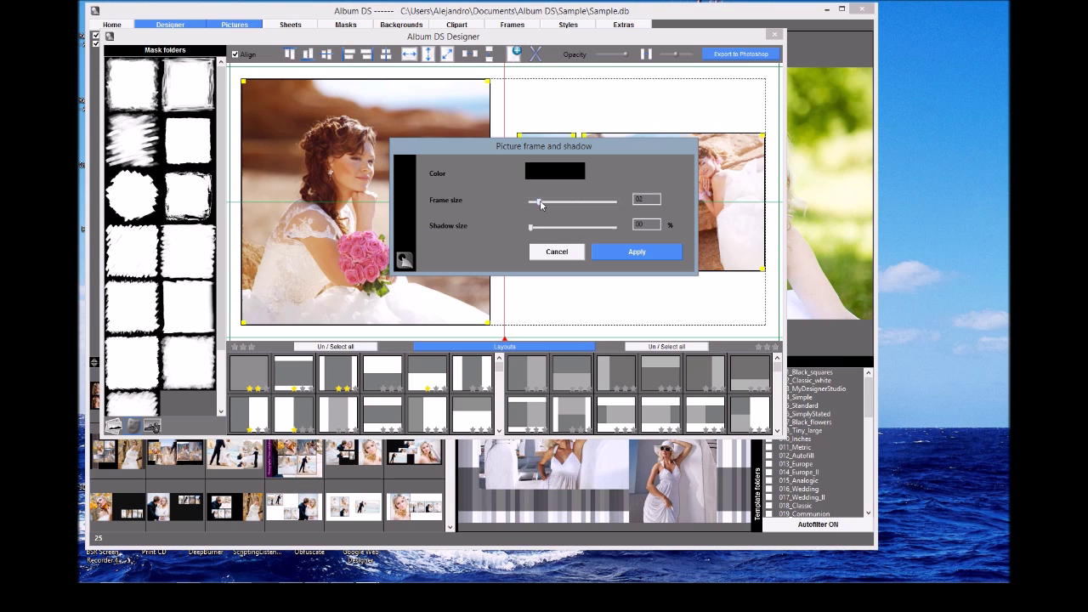
left_click(538, 227)
left_click(547, 229)
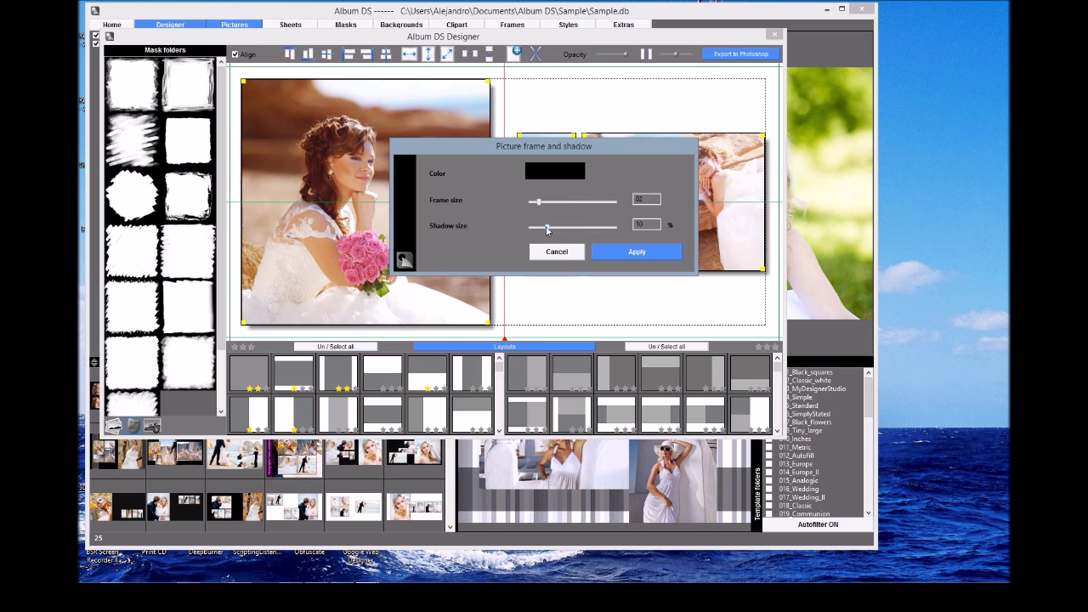
left_click_drag(547, 229, 545, 229)
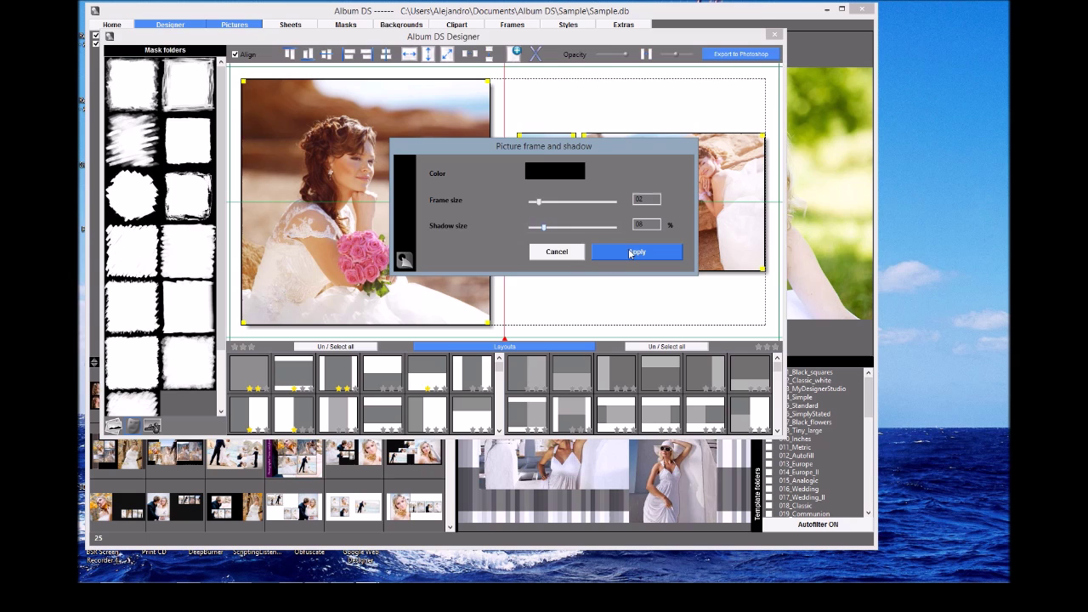
left_click(633, 252)
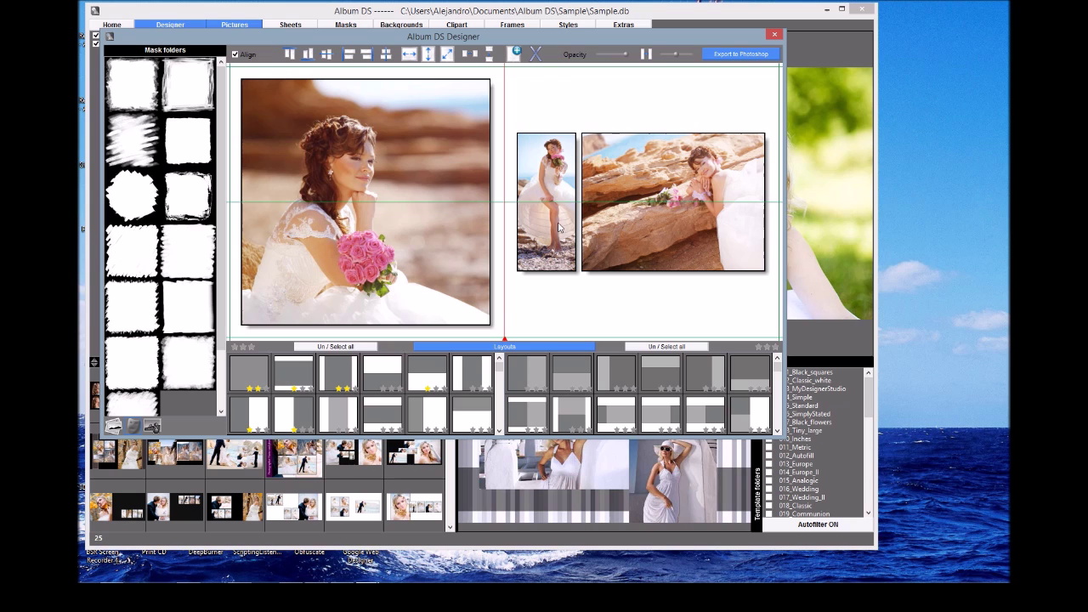
Step: Set the left page background to red and copy the red to the right page
left_click(152, 426)
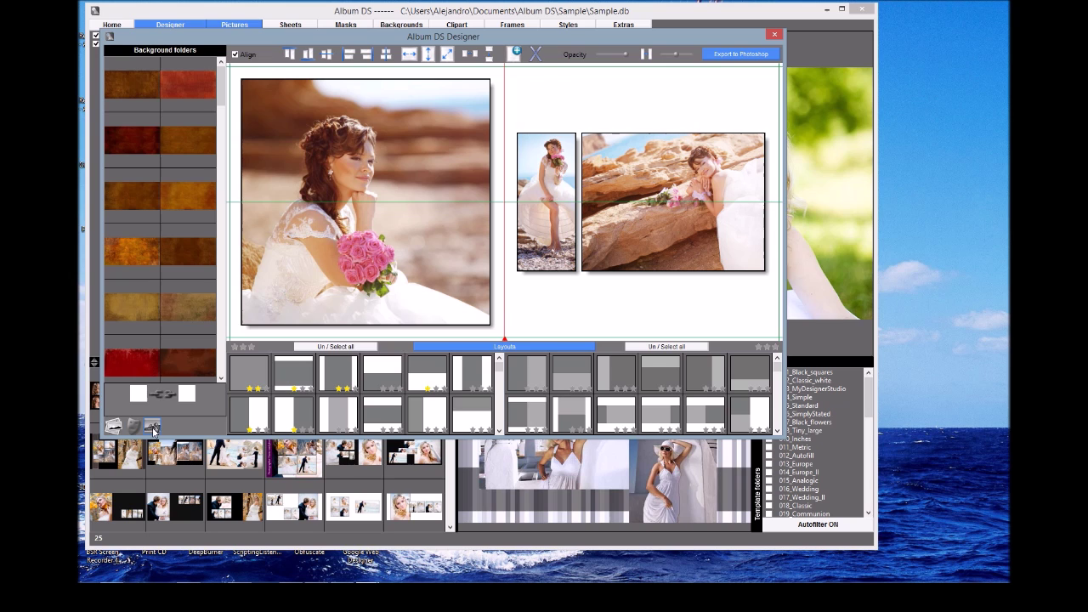
left_click(140, 395)
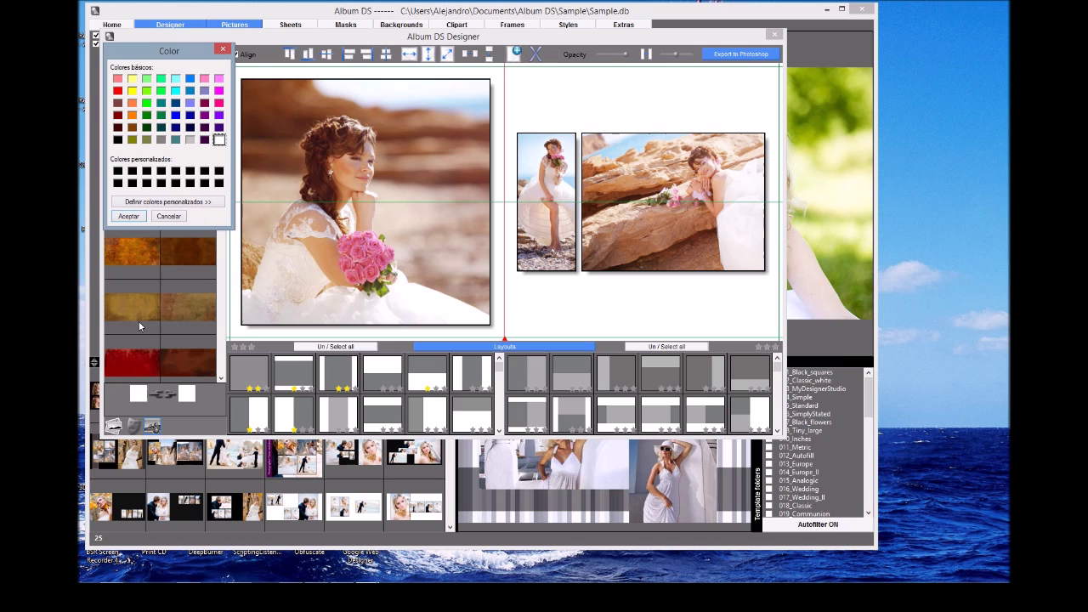
left_click(118, 90)
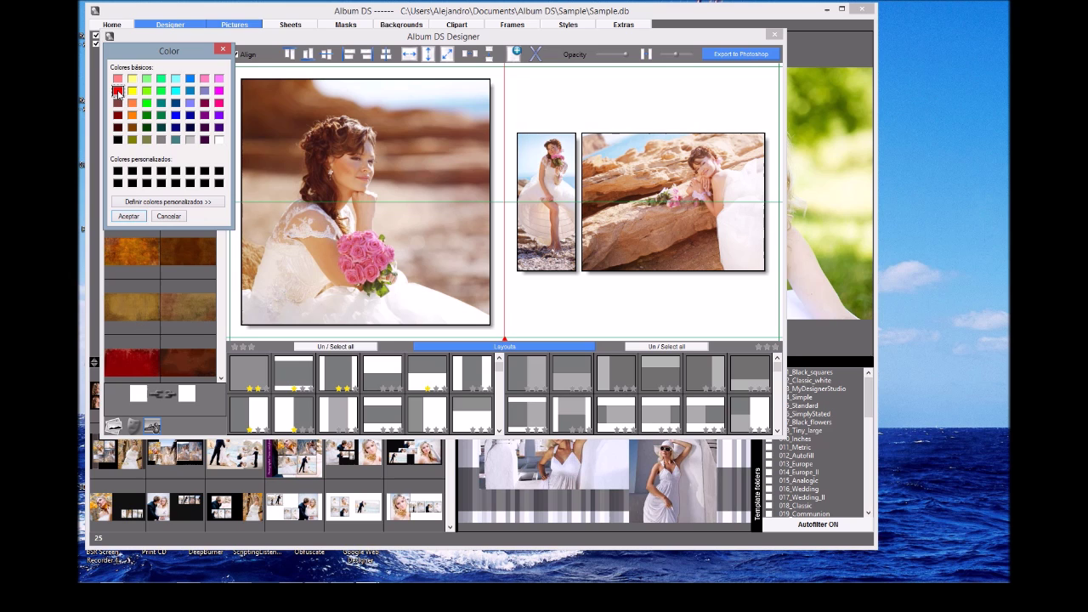
left_click(128, 216)
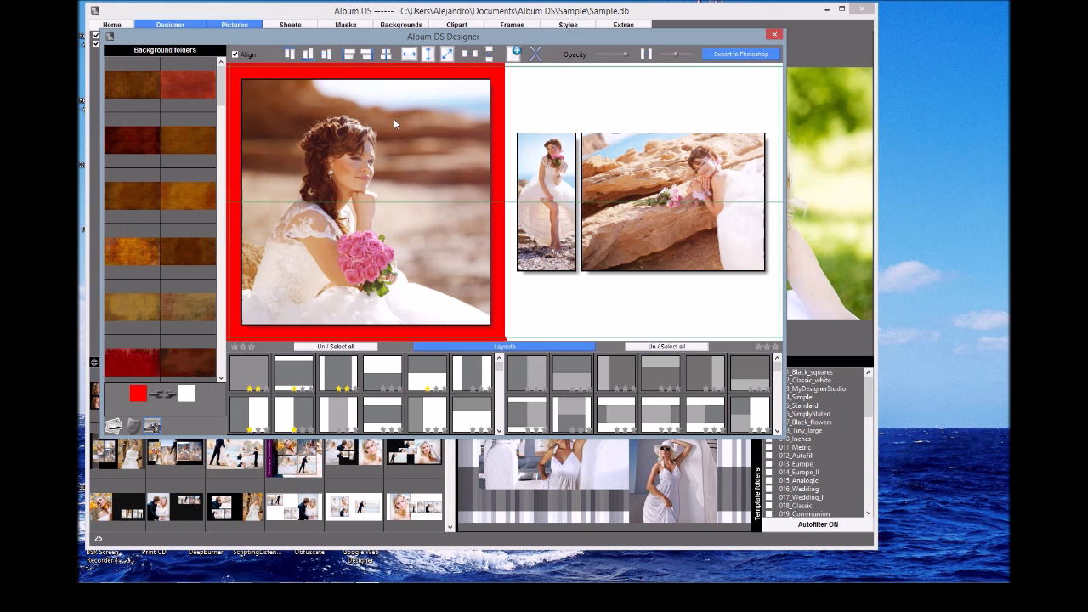
left_click(186, 395)
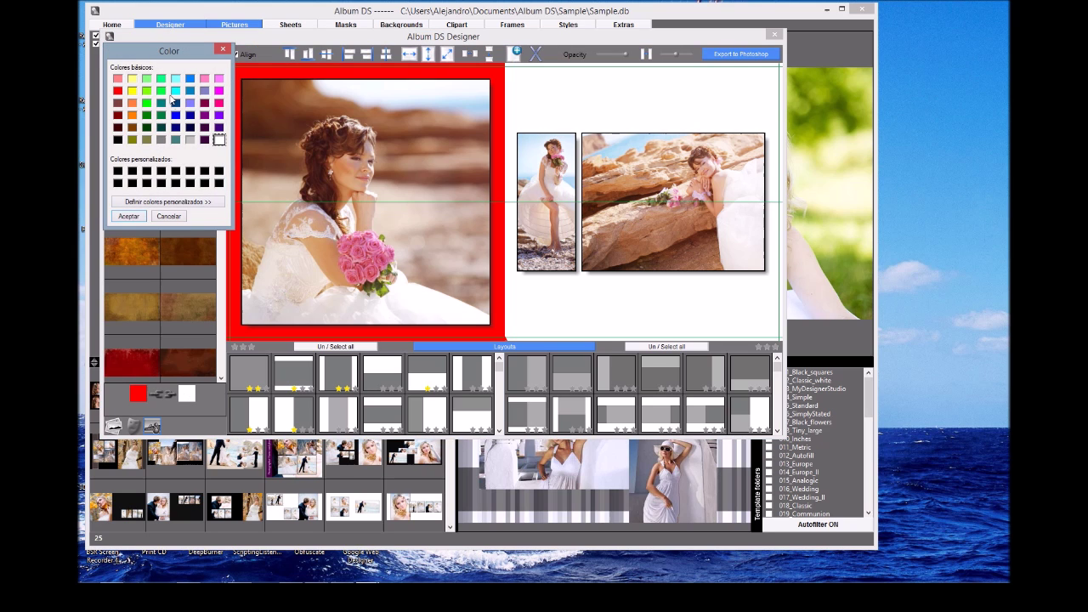
left_click(175, 90)
left_click(136, 216)
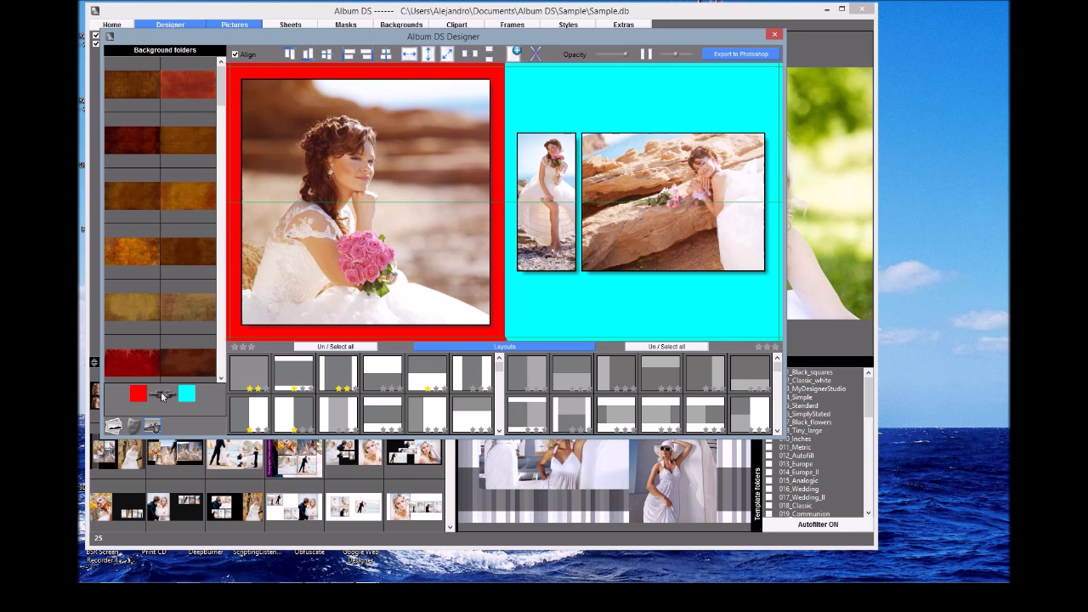
left_click(163, 396)
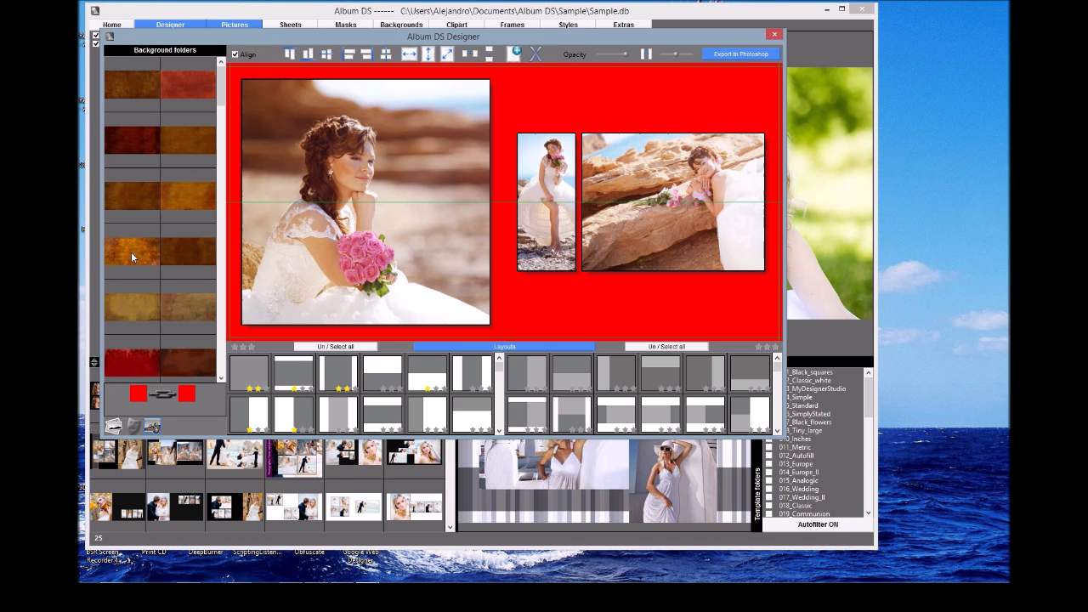
Step: Place an orange texture on the background and fade its opacity so red shows through
left_click_drag(132, 258, 461, 279)
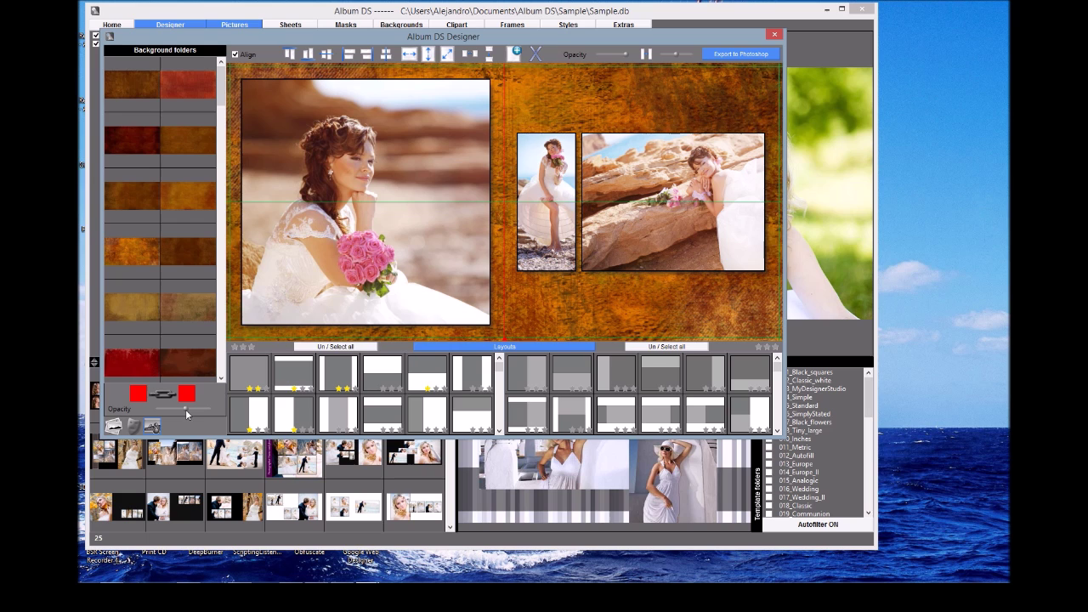
left_click_drag(189, 409, 198, 410)
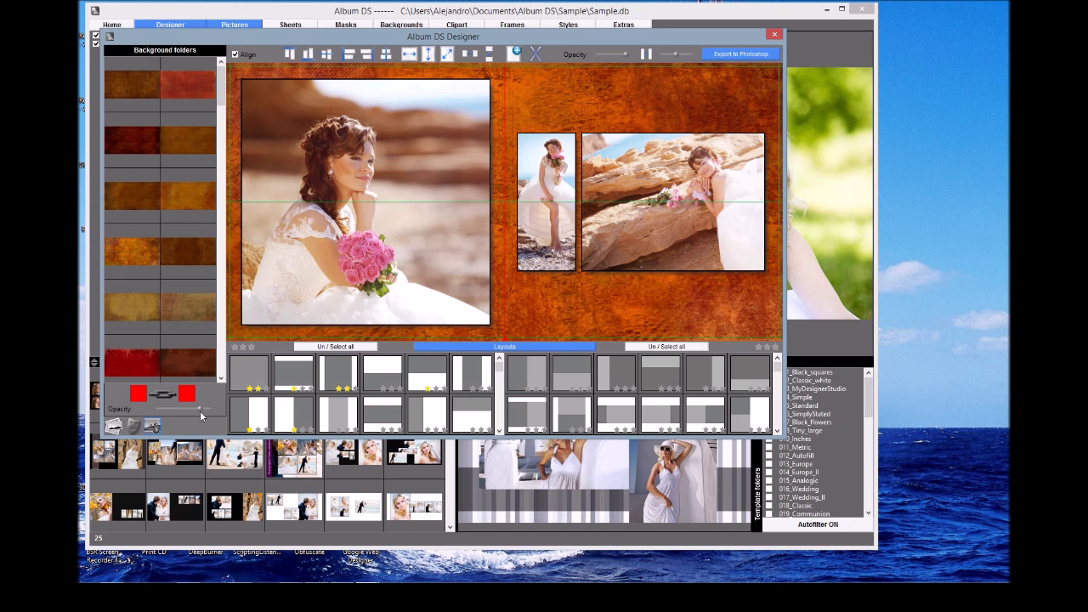
left_click(113, 426)
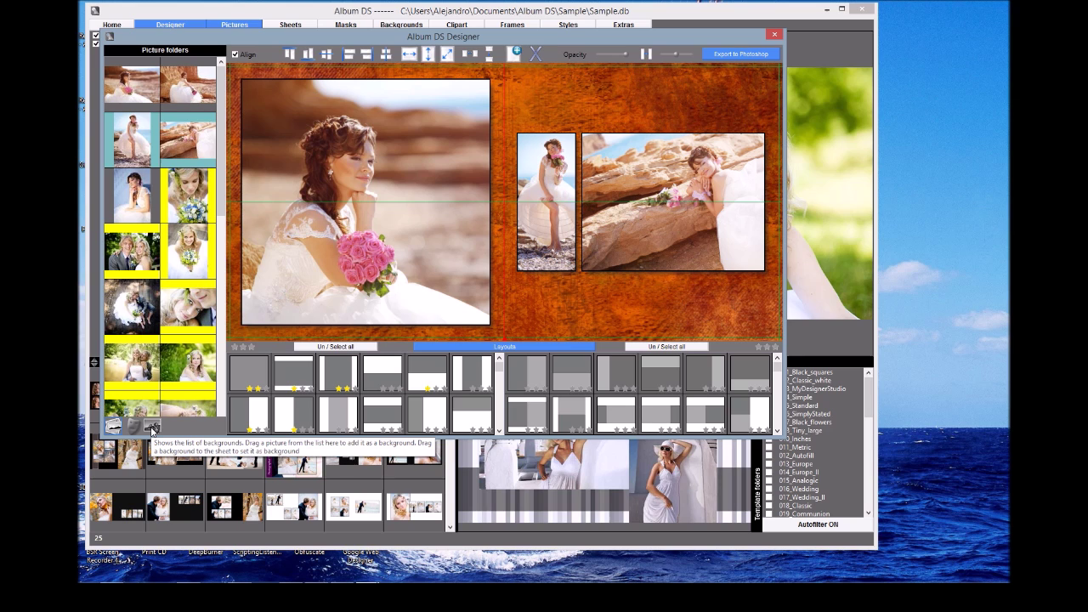
Step: Use a wedding photo as the spread background, tinted with a semi-transparent red overlay
left_click_drag(188, 254, 152, 426)
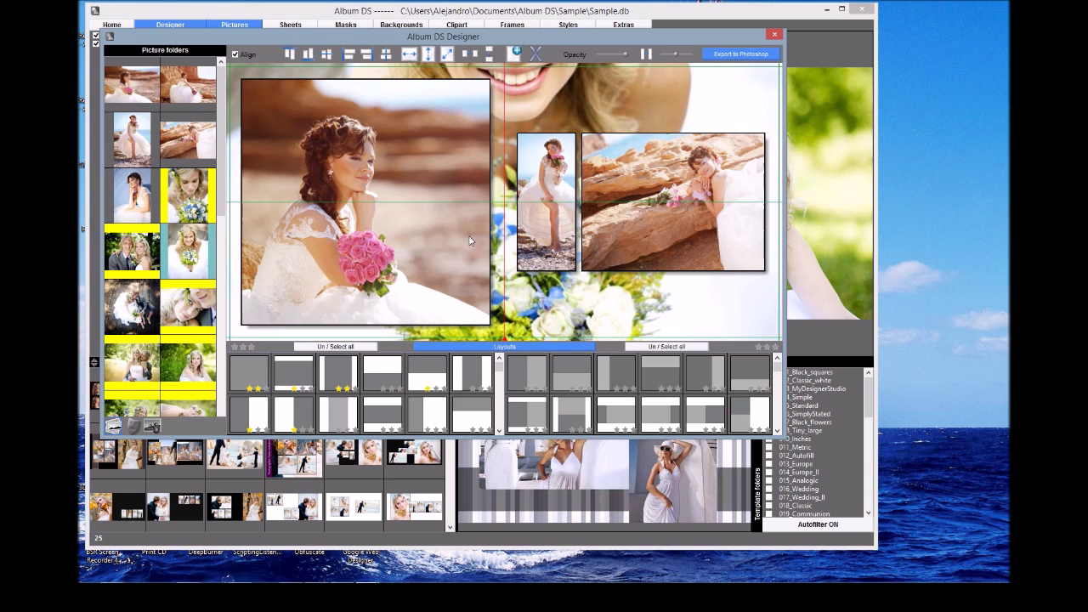
left_click_drag(185, 142, 154, 428)
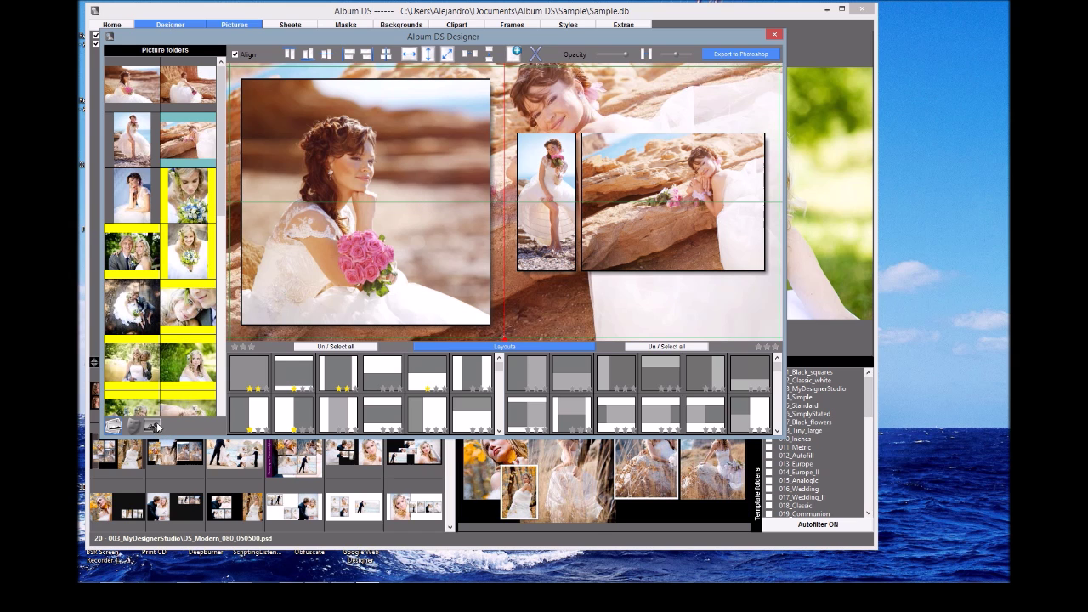
left_click(155, 427)
left_click_drag(193, 409, 189, 409)
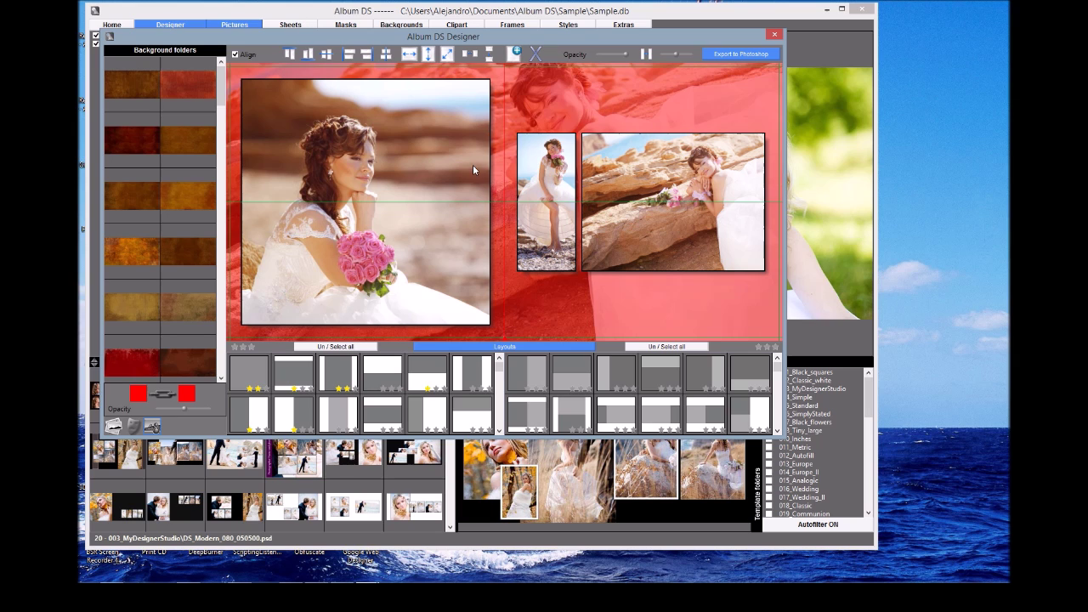
left_click(113, 425)
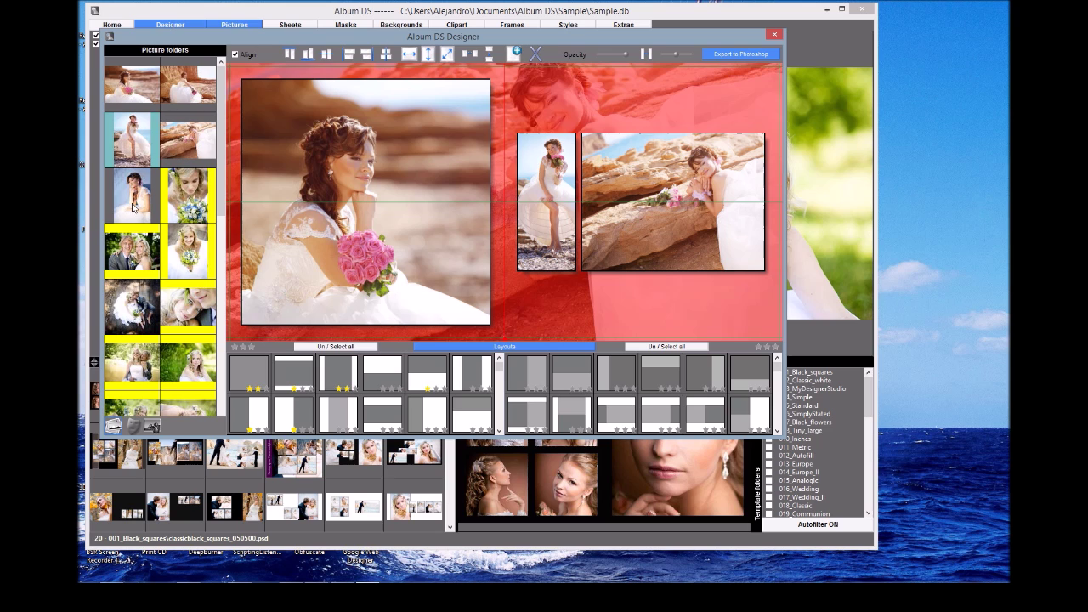
Step: Place an extra portrait on the spread, shrinking it and moving it onto the right page
left_click_drag(129, 208, 516, 56)
left_click(459, 182)
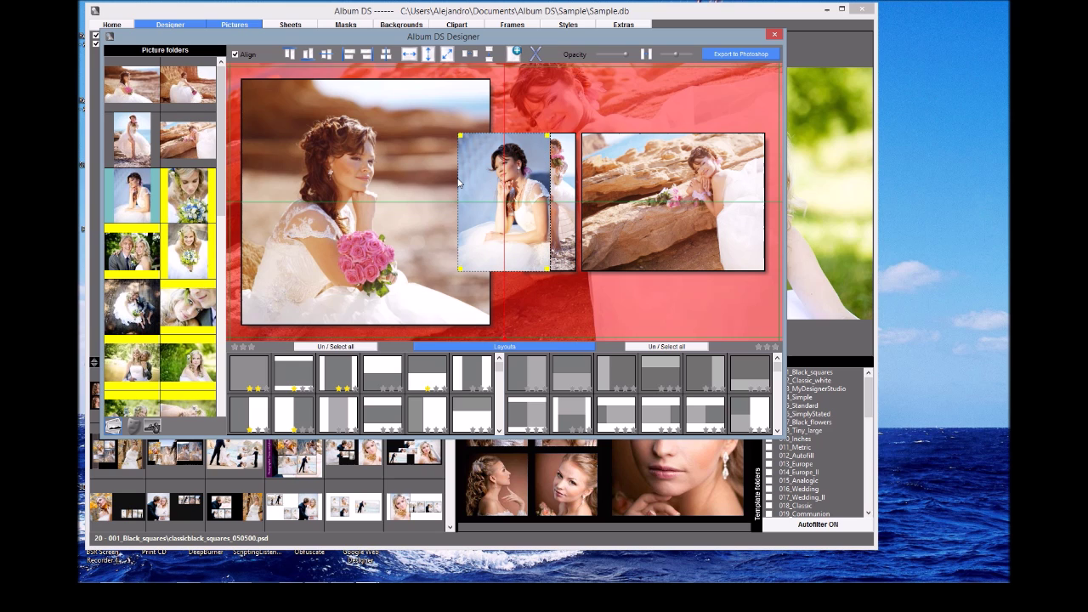
left_click_drag(488, 176, 692, 255)
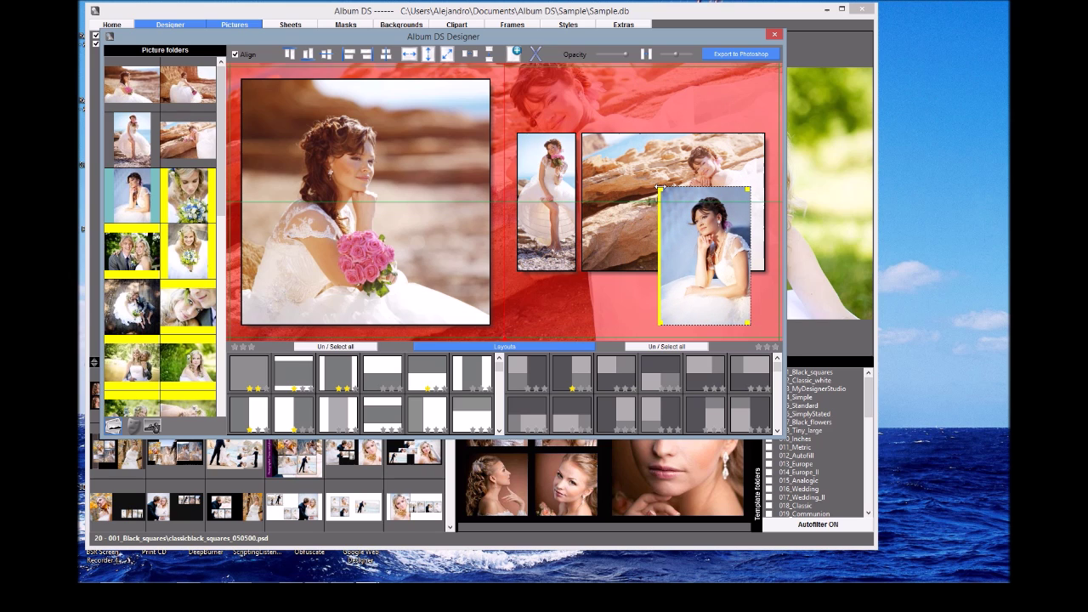
left_click_drag(665, 195, 665, 259)
left_click_drag(729, 309, 609, 109)
Step: Delete the small portrait and move the Designer window down to reveal Photoshop
right_click(608, 102)
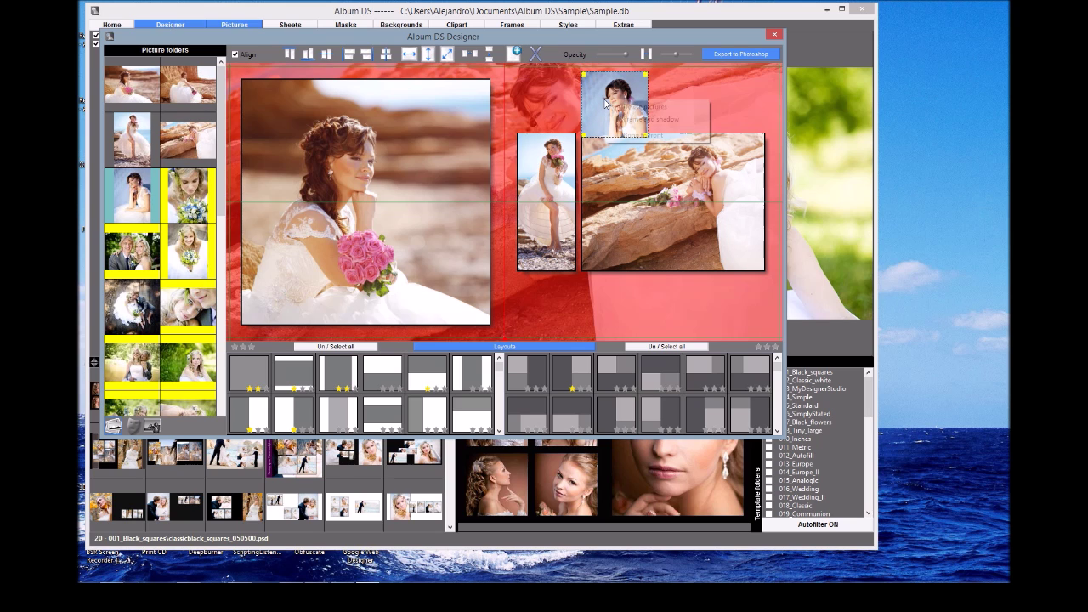
left_click(631, 126)
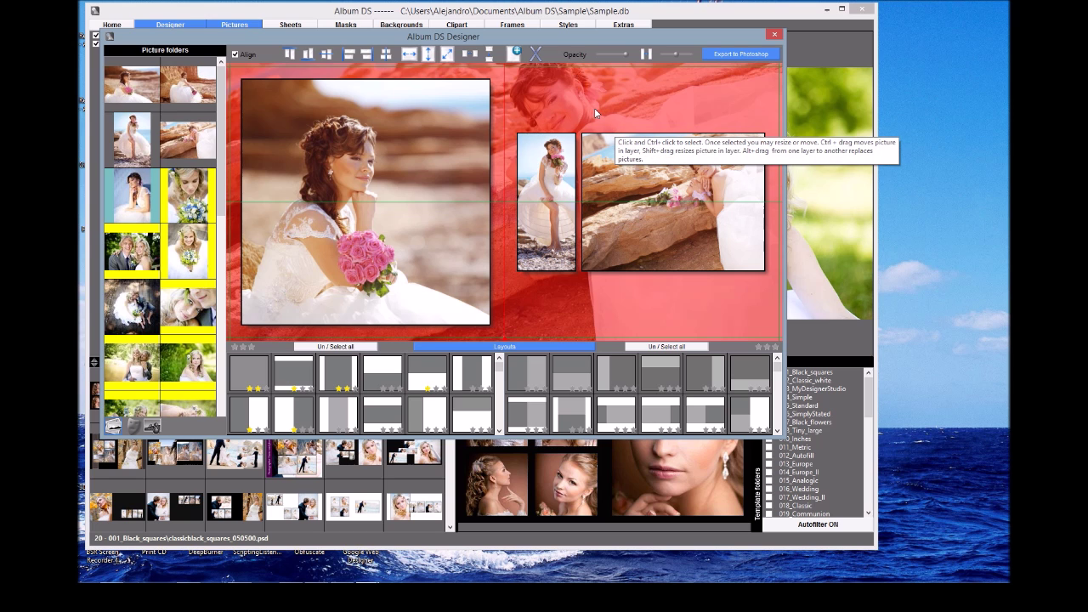
left_click_drag(669, 35, 417, 118)
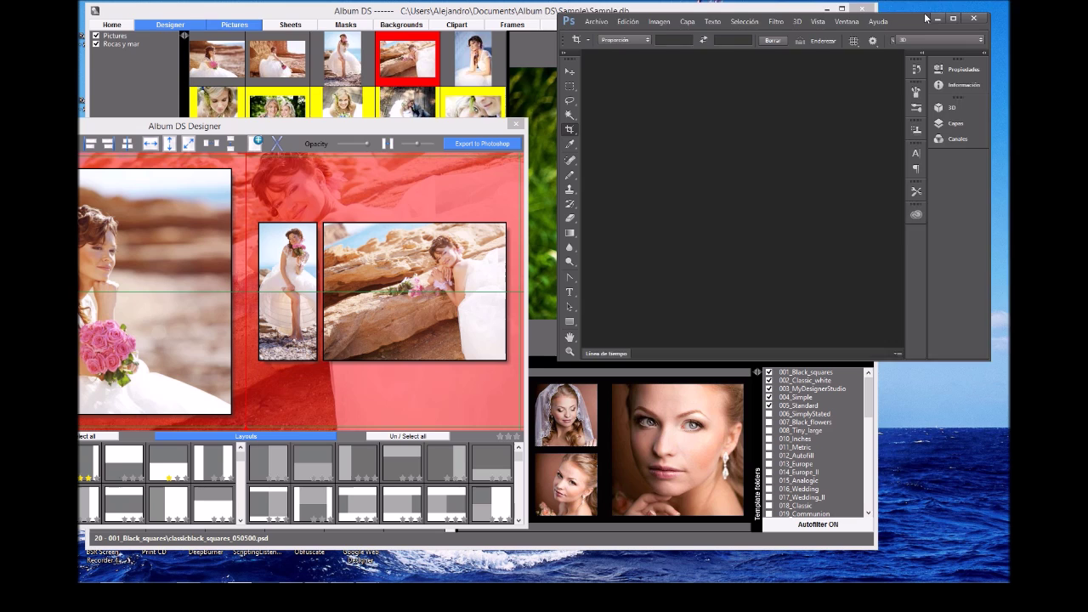
Step: Export the spread to Photoshop and enlarge the Photoshop window and its side panel
left_click(479, 145)
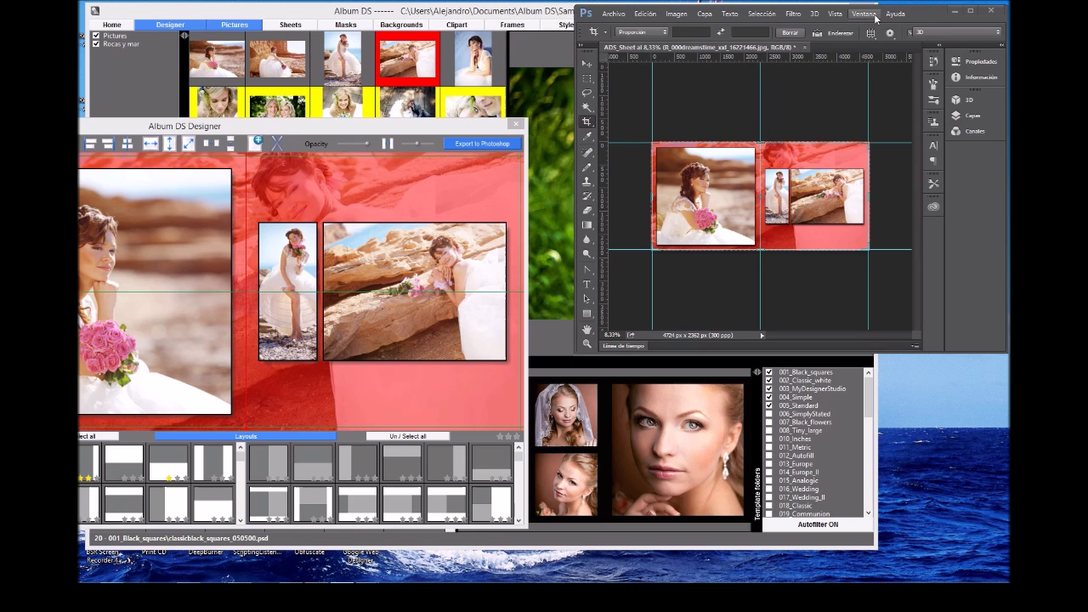
left_click_drag(918, 14, 728, 19)
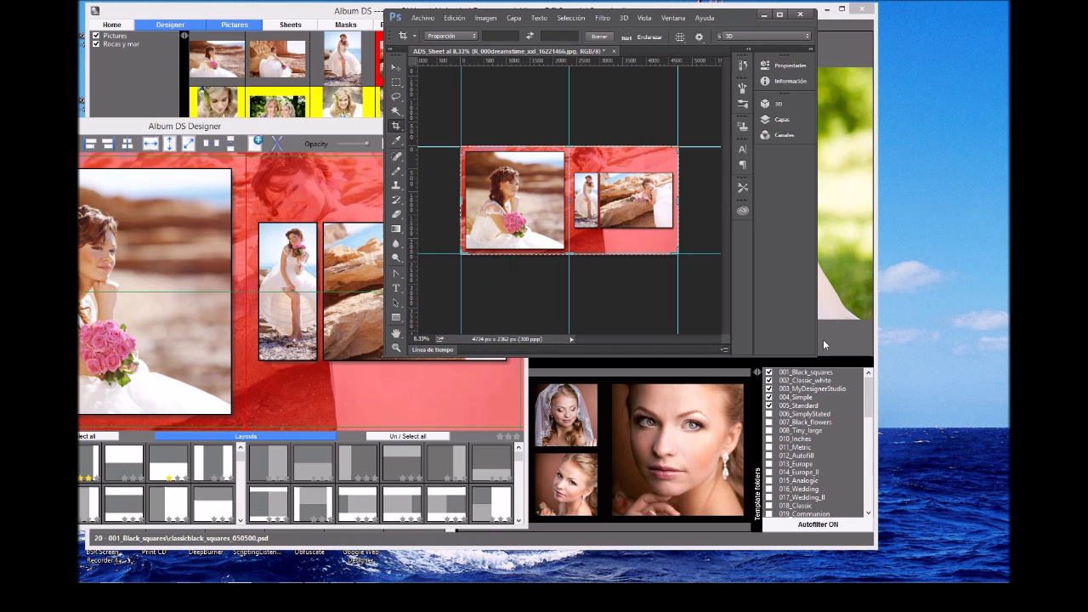
left_click_drag(934, 474, 937, 473)
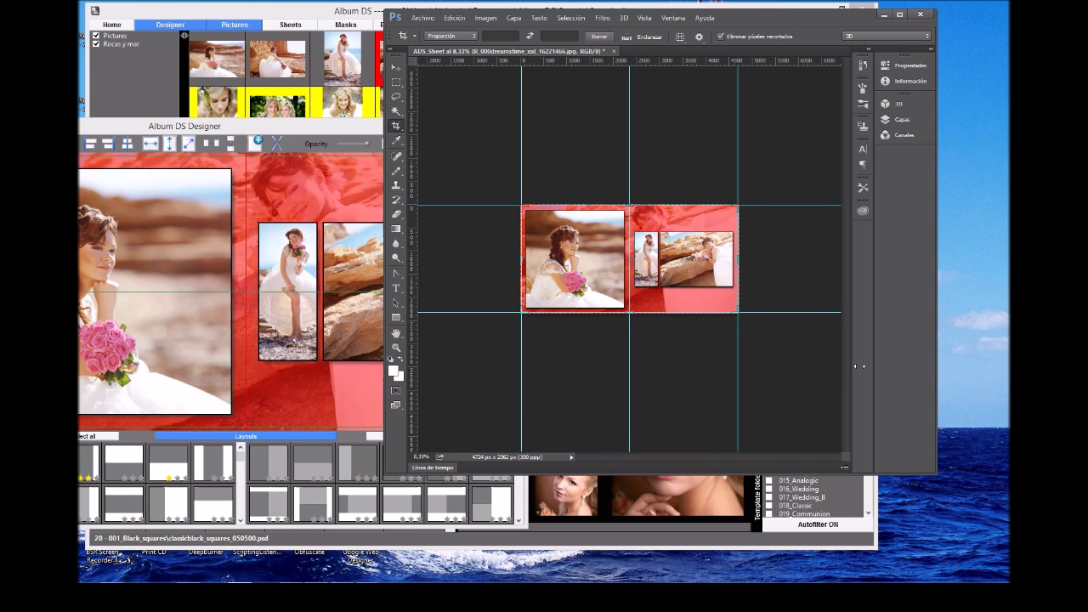
left_click_drag(869, 367, 805, 366)
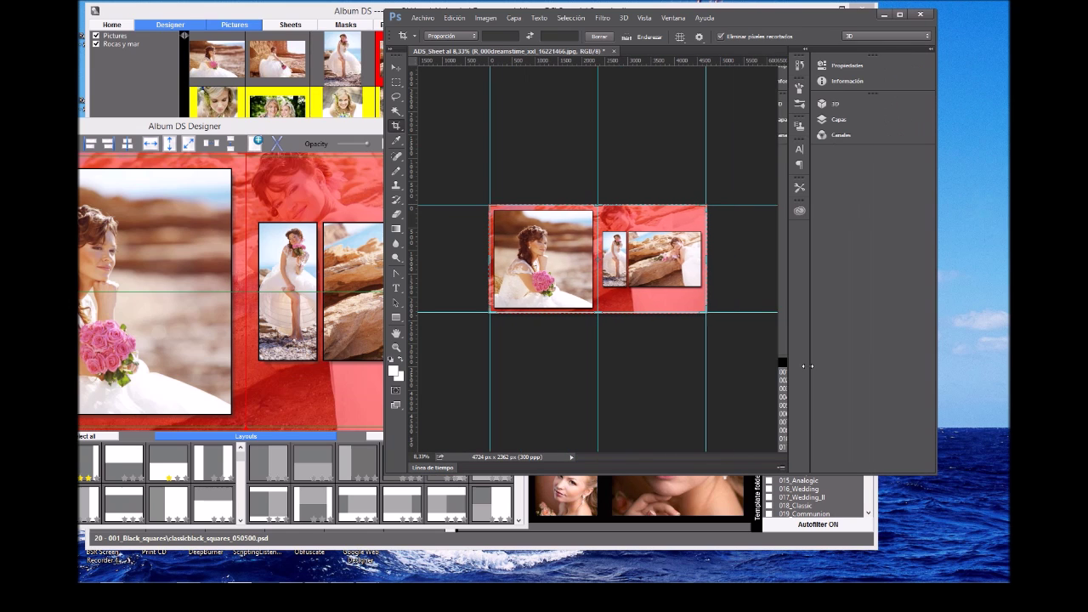
Step: Inspect the exported document's layers in the Capas panel, collapse it, and zoom in
left_click(855, 119)
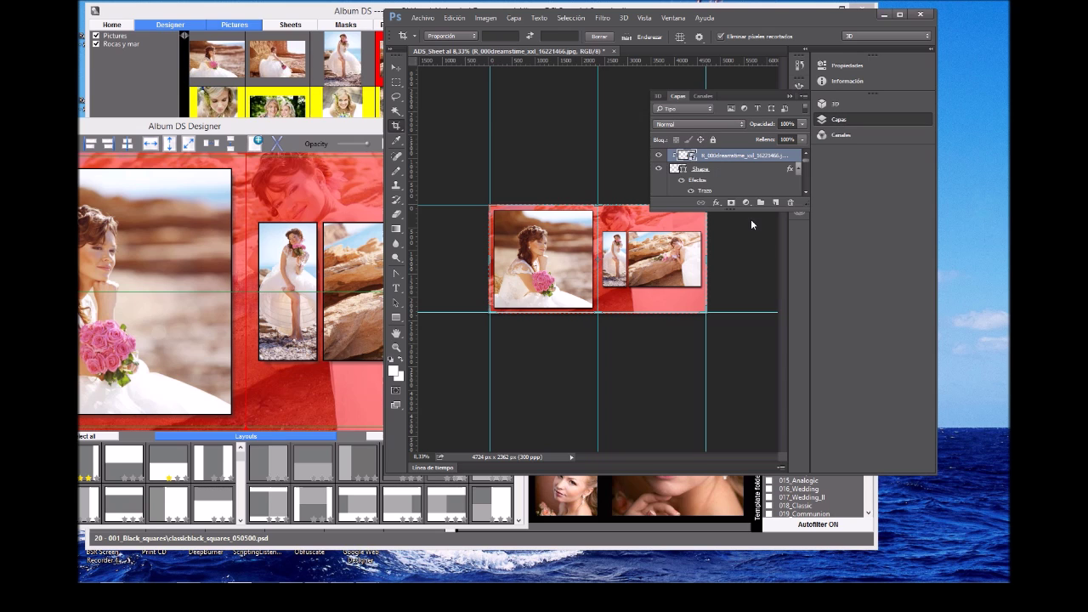
left_click_drag(752, 210, 758, 368)
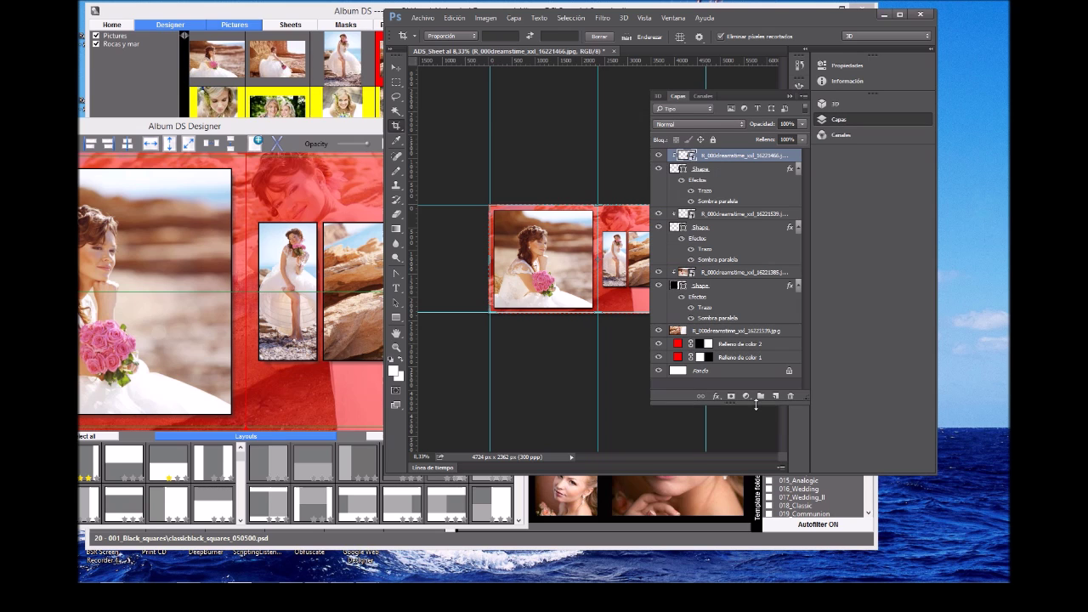
left_click(789, 99)
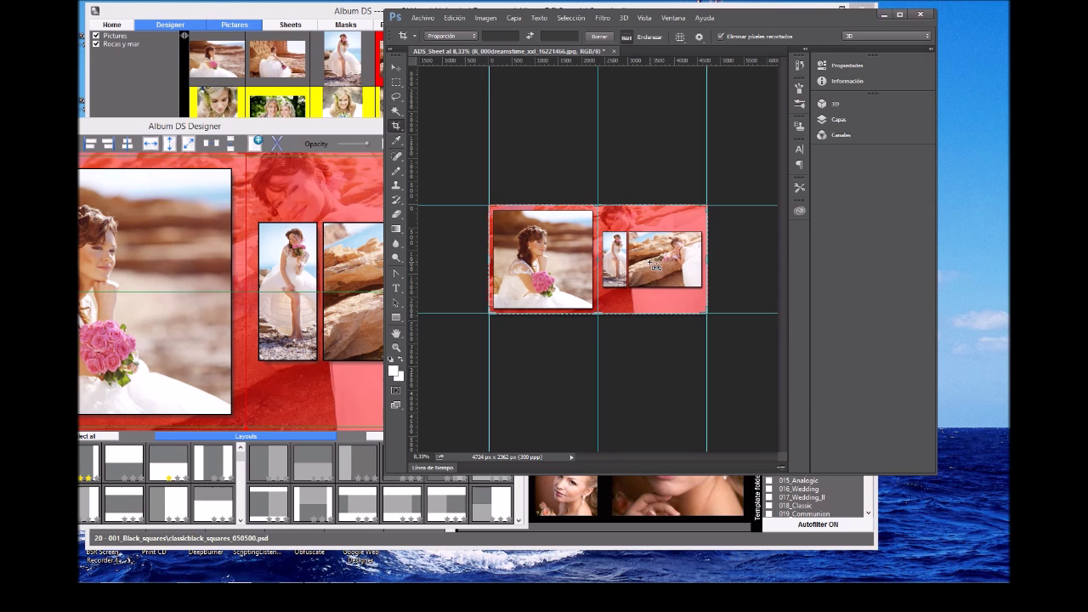
key("ctrl+plus")
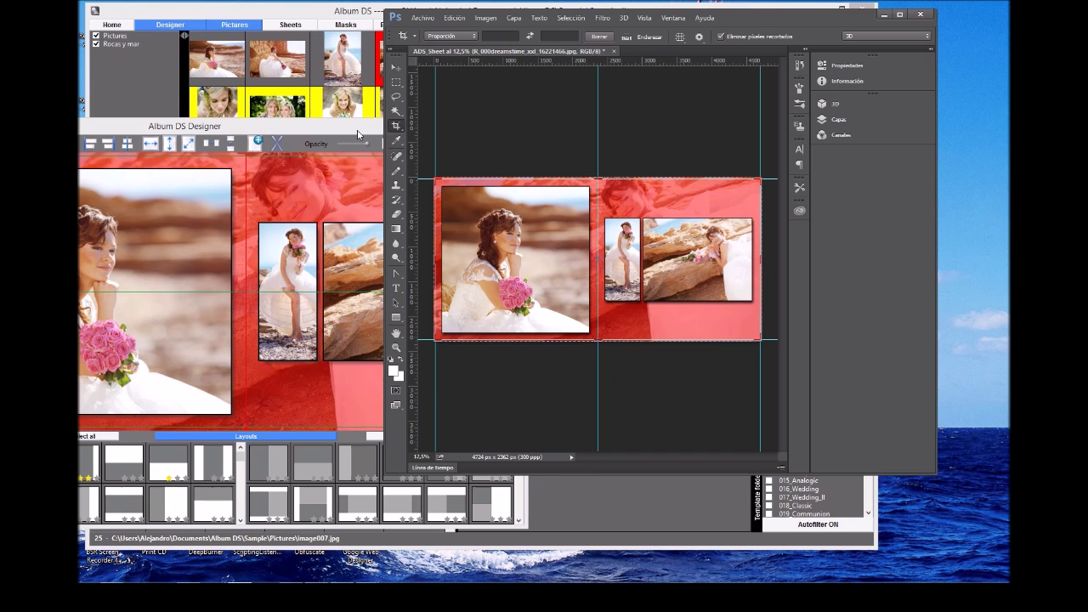
left_click(463, 129)
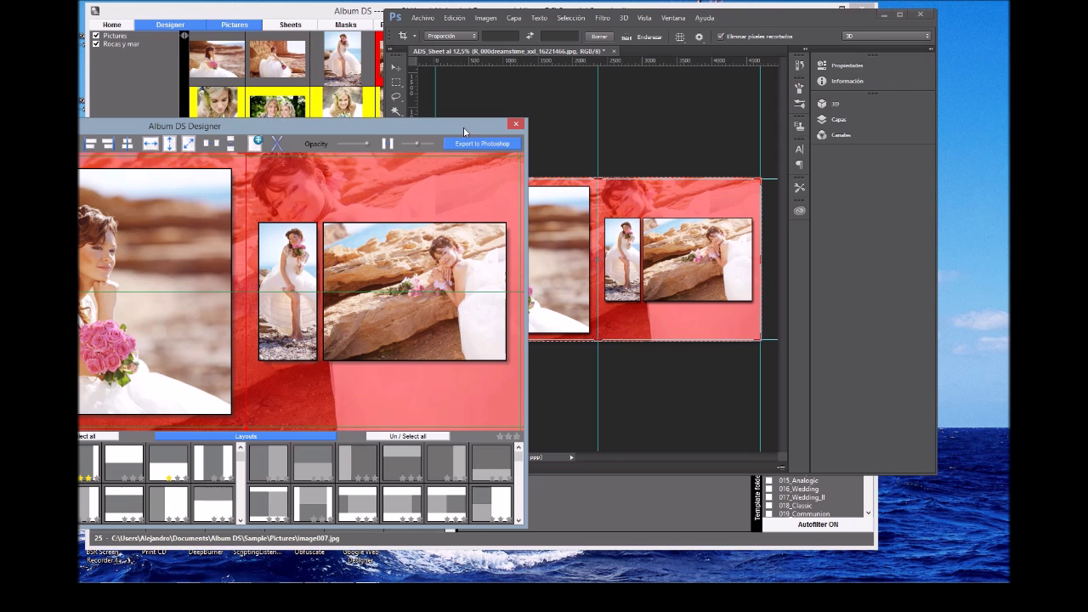
Step: Close the Designer and save the red spread as sheet file Sheet_025.psd in the Sample folder
left_click(514, 125)
left_click(291, 26)
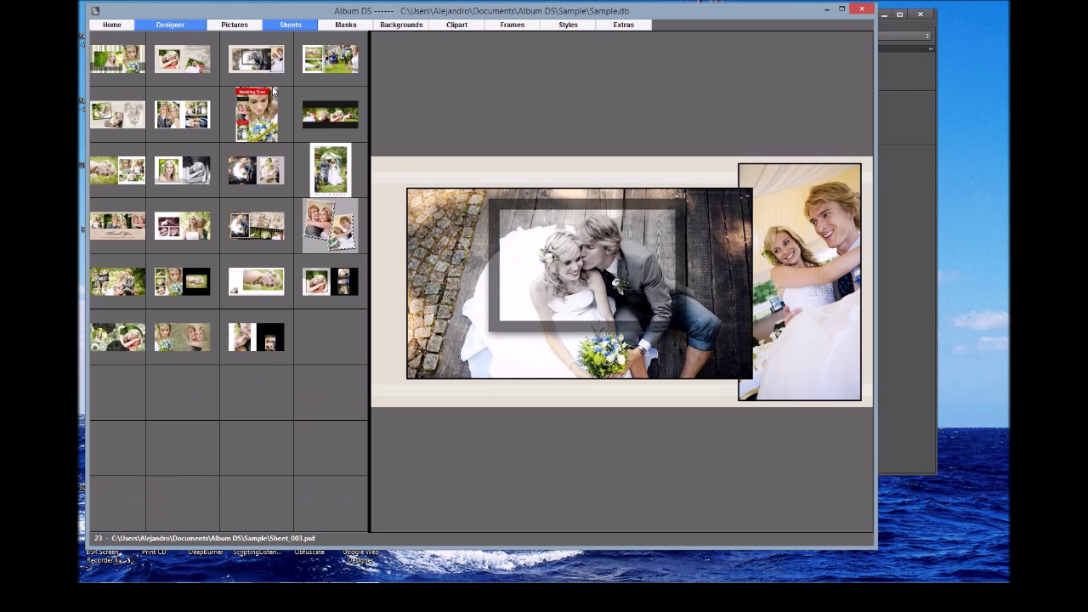
right_click(264, 69)
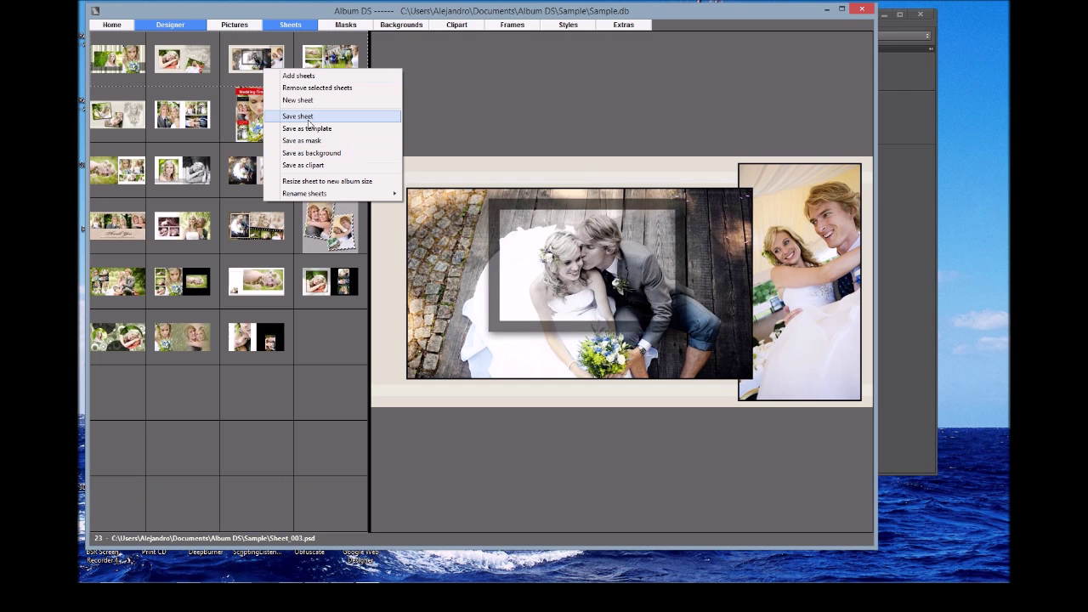
left_click(308, 119)
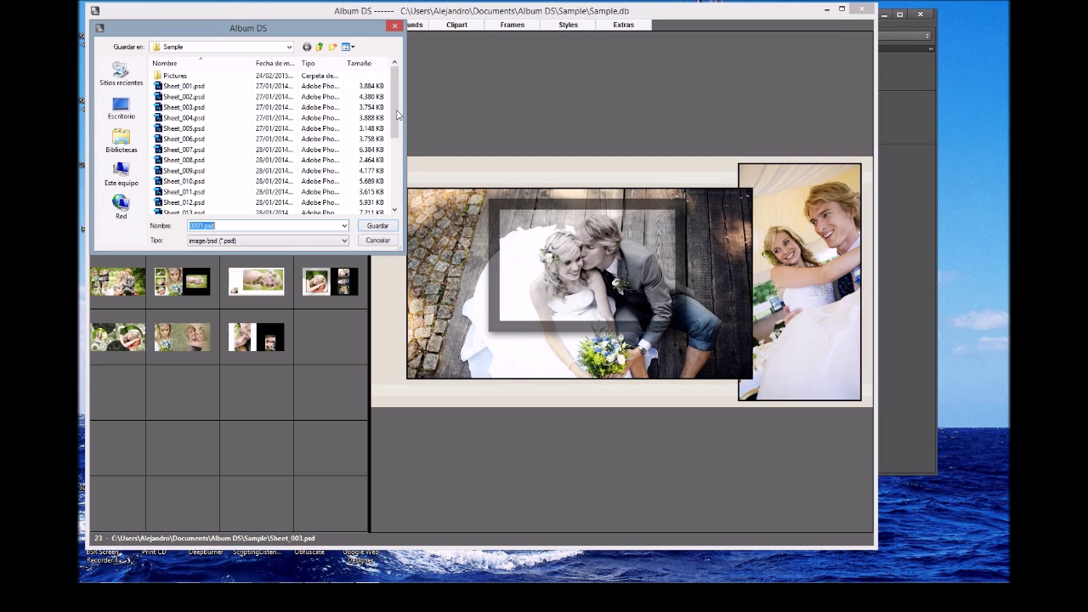
left_click_drag(398, 115, 397, 183)
left_click(183, 203)
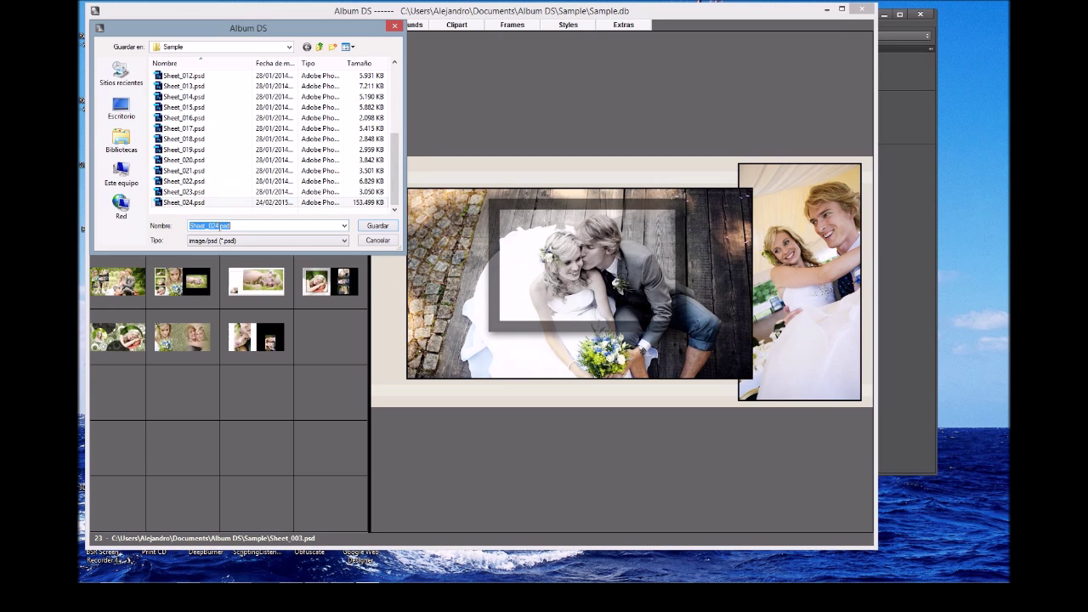
left_click(217, 226)
key("BackSpace")
type("5")
key("Return")
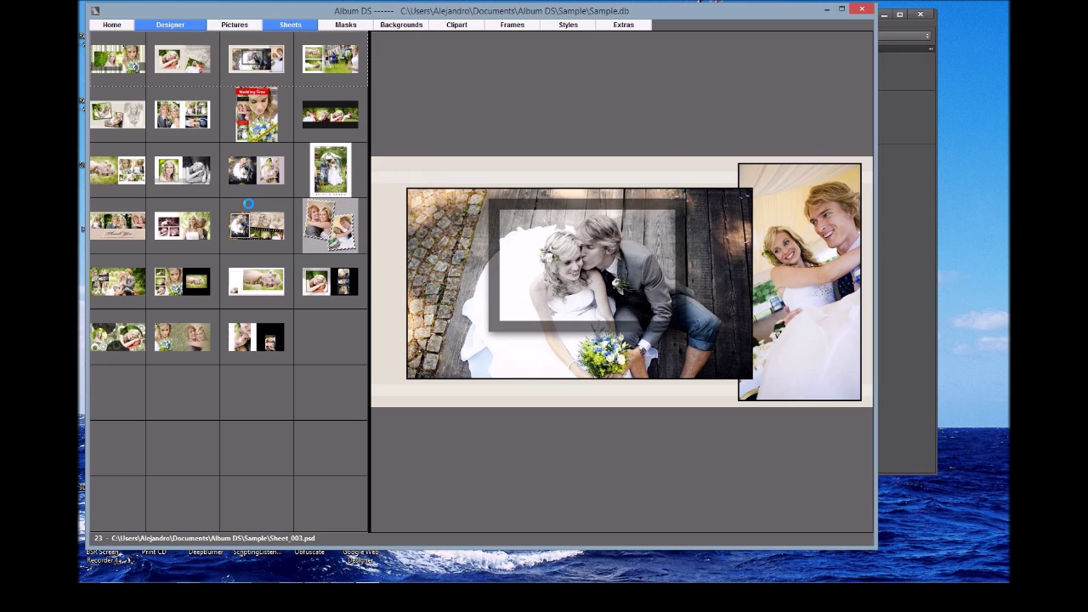